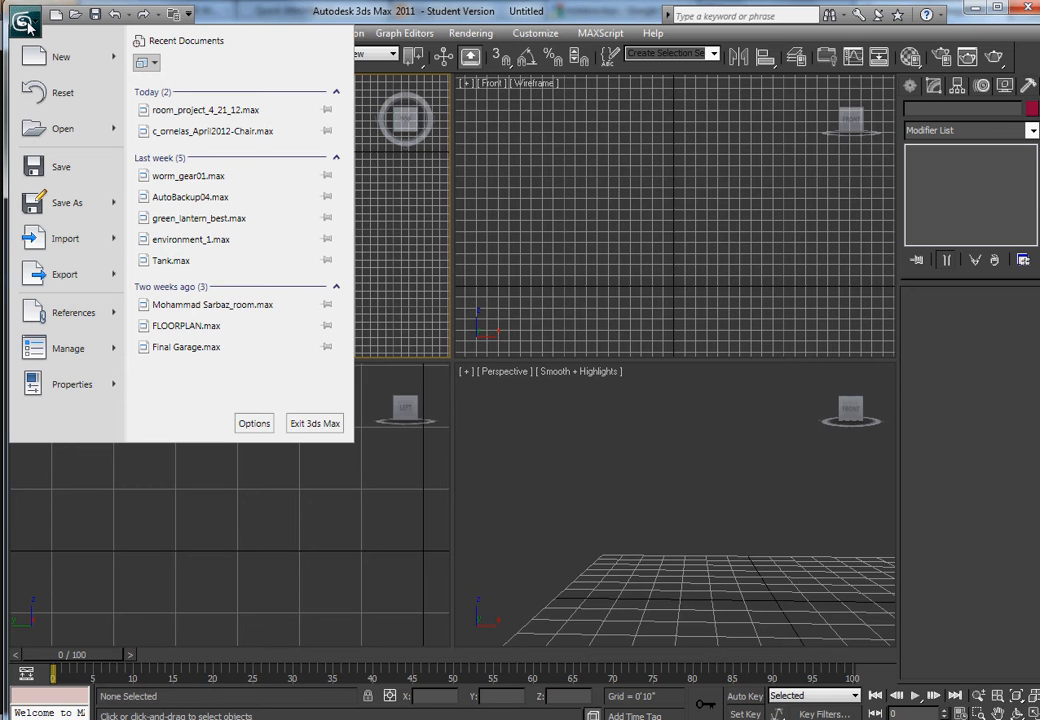
Merge the coffee_table001 object from room_project_4_21_12.max into the current scene.
click(204, 110)
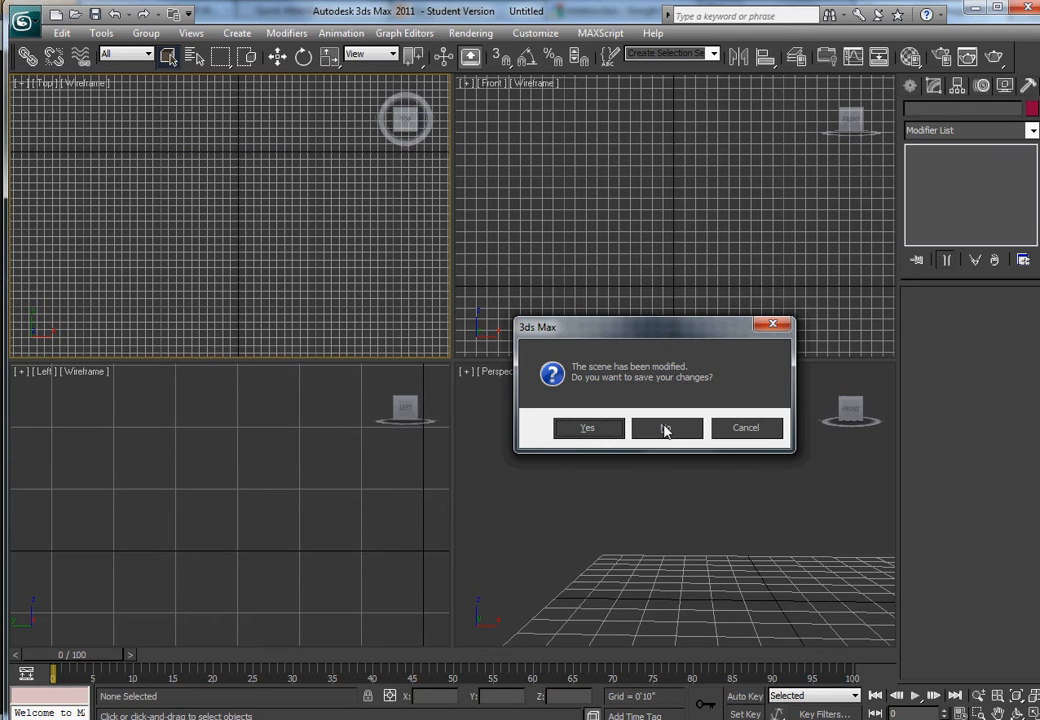
click(745, 427)
click(22, 19)
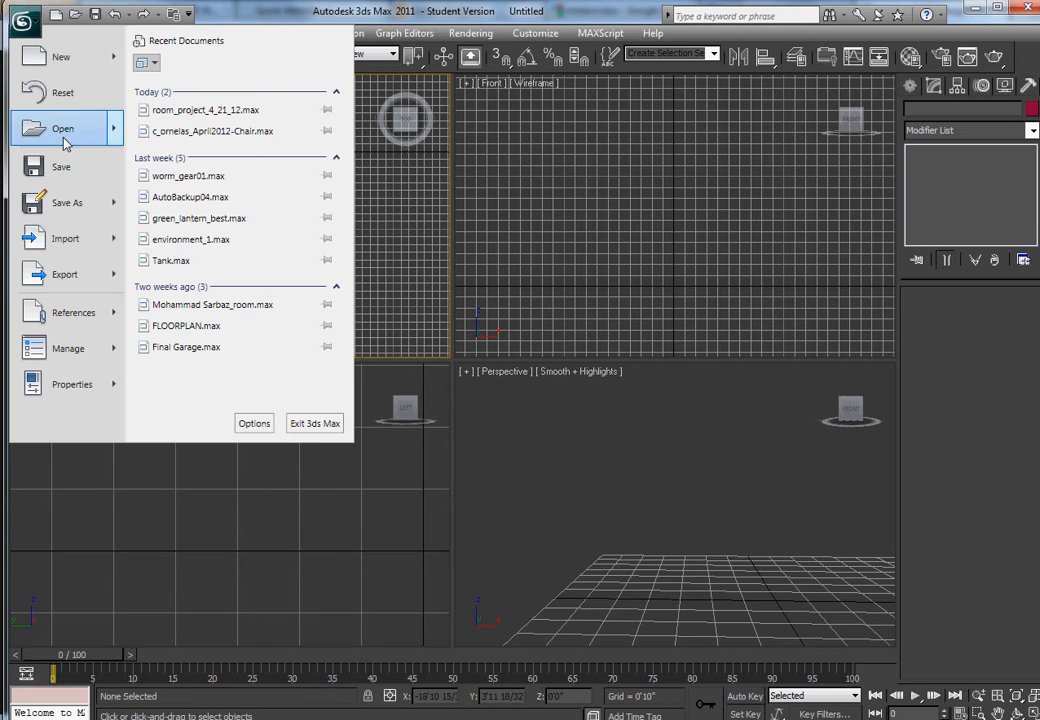
mouse_move(55, 245)
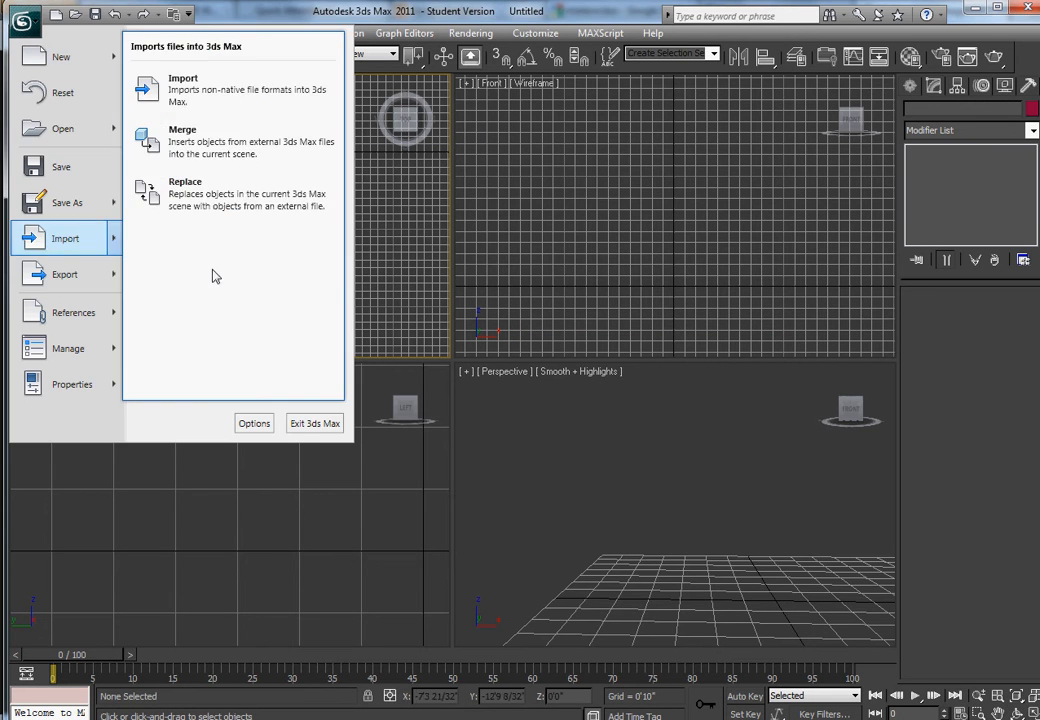
click(280, 155)
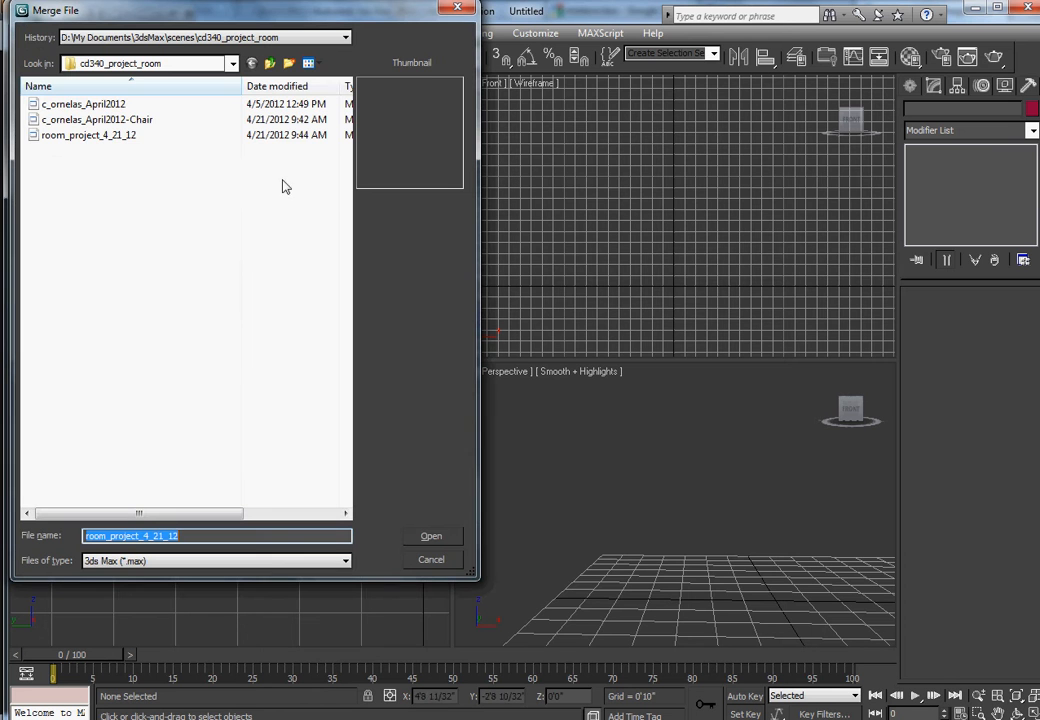
double_click(50, 140)
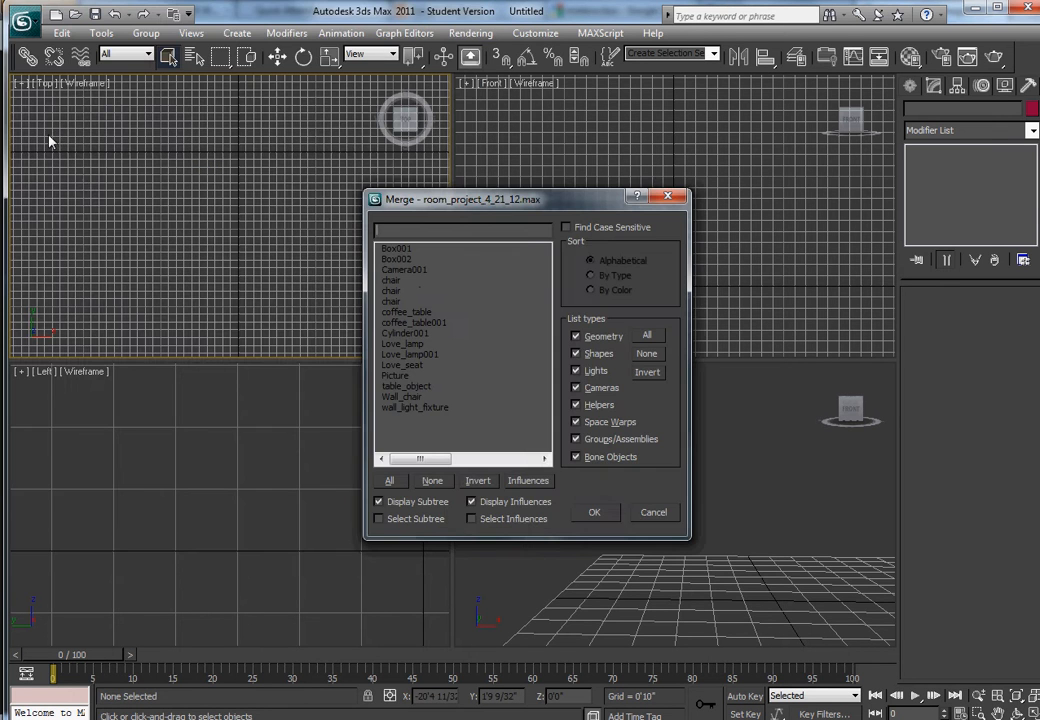
click(426, 323)
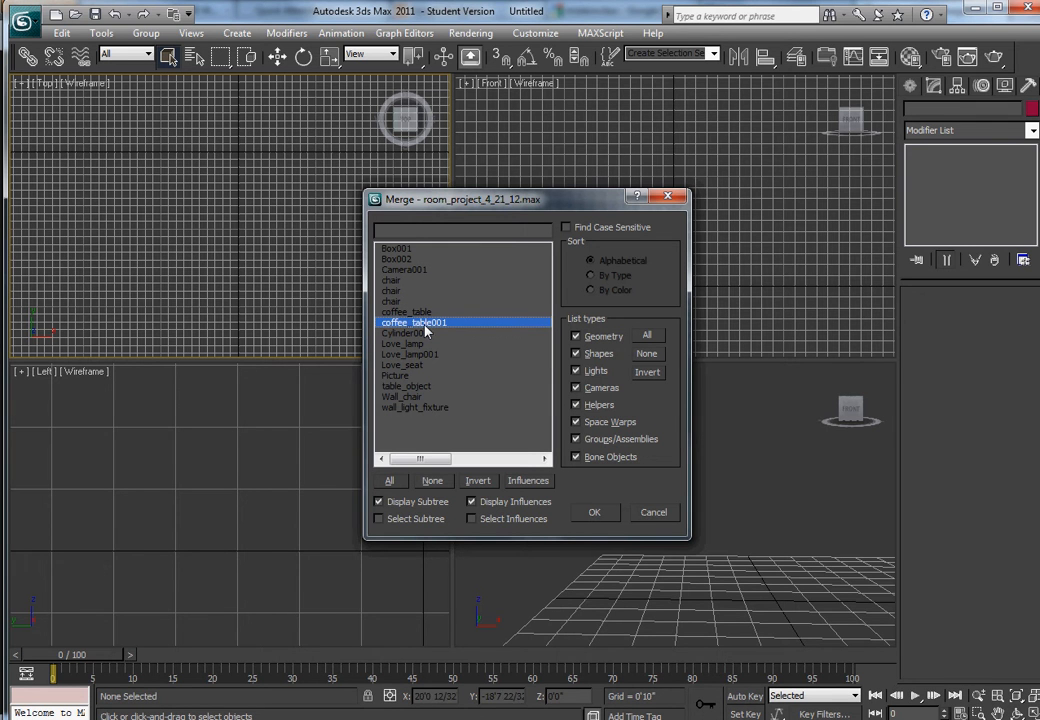
click(594, 512)
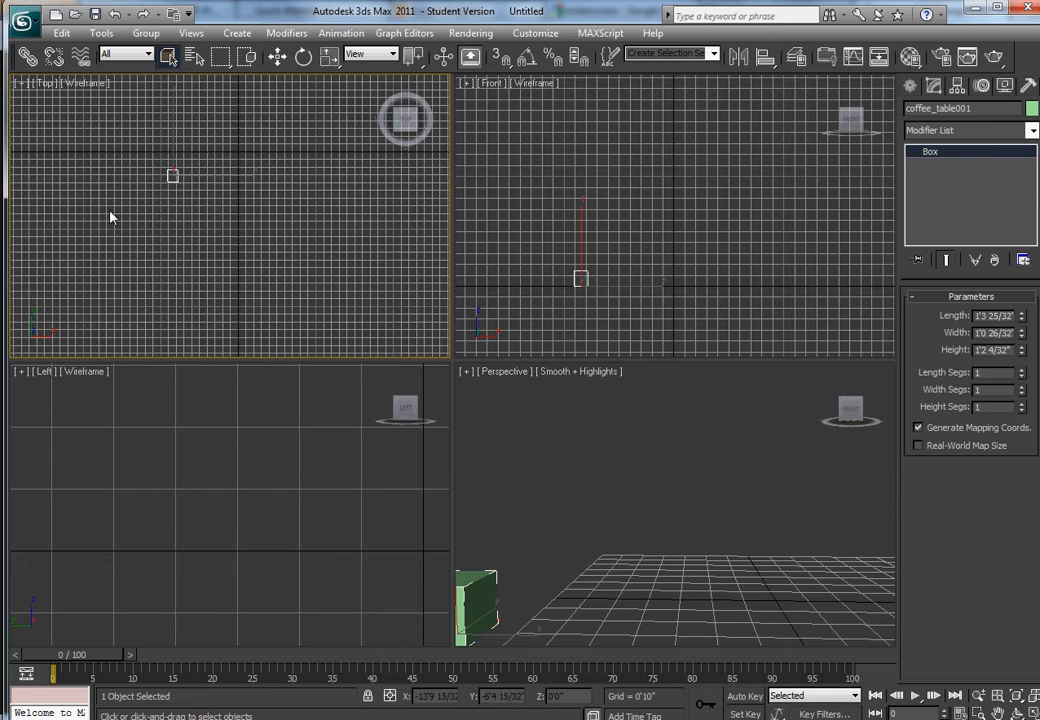
Examine the table shapes in the interior design reference photo in Firefox and compare them with the merged coffee table box in 3ds Max.
middle_drag(516, 451, 602, 487)
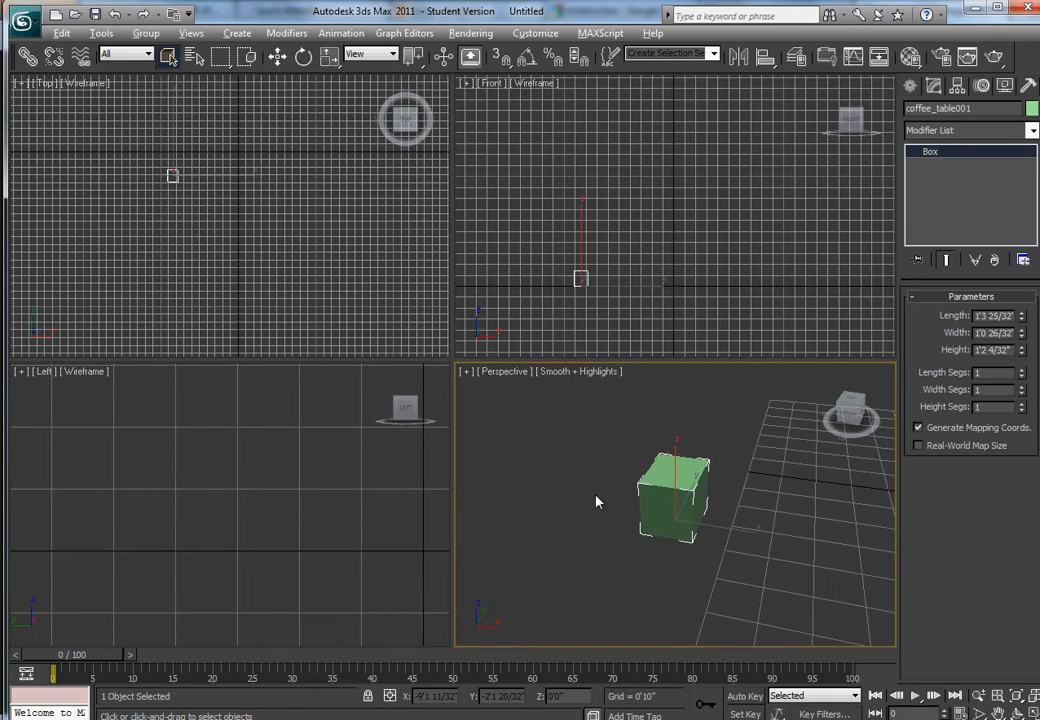
key(alt+Tab)
key(alt+Tab)
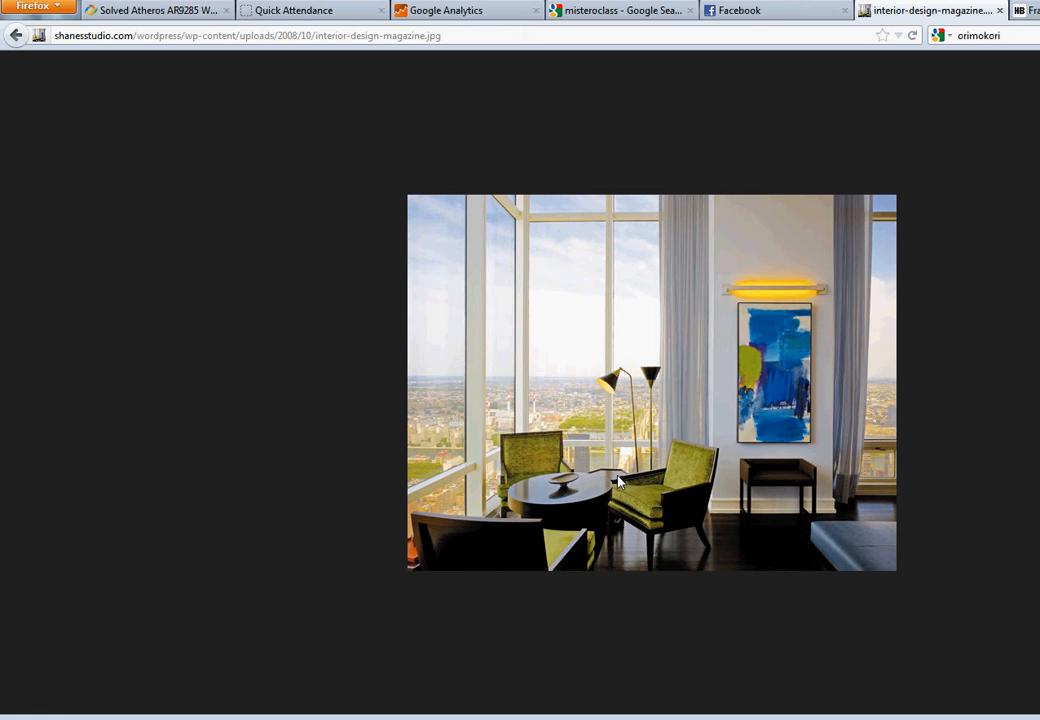
key(alt+Tab)
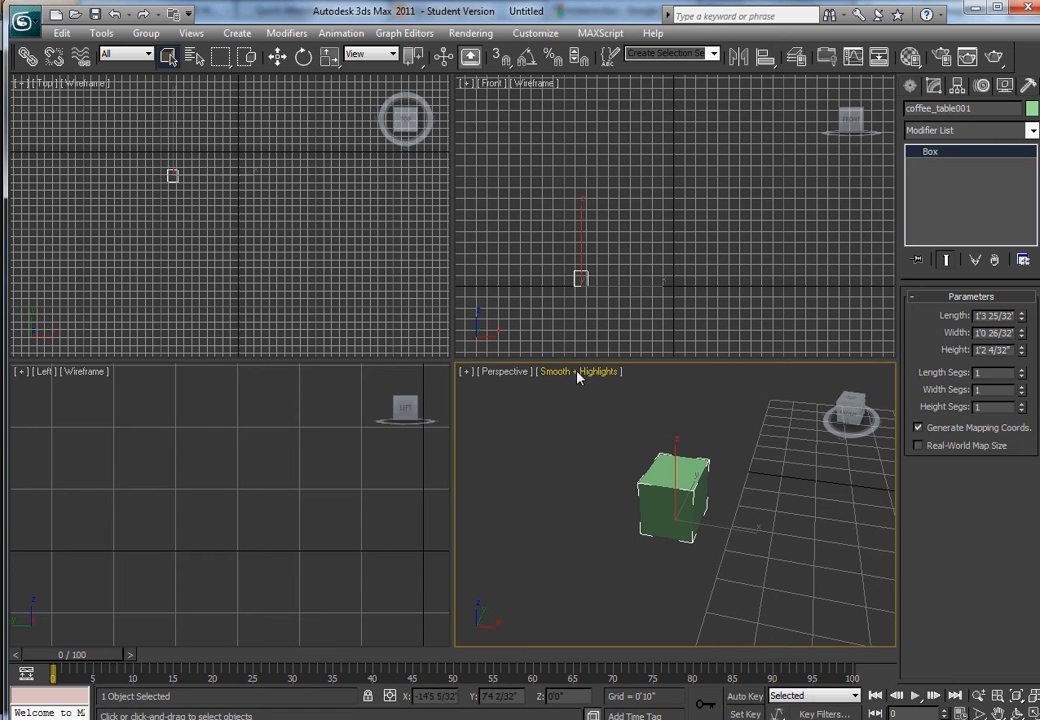
middle_drag(197, 170, 255, 200)
scroll(249, 203, up, 4)
scroll(249, 203, up, 2)
middle_drag(221, 153, 197, 197)
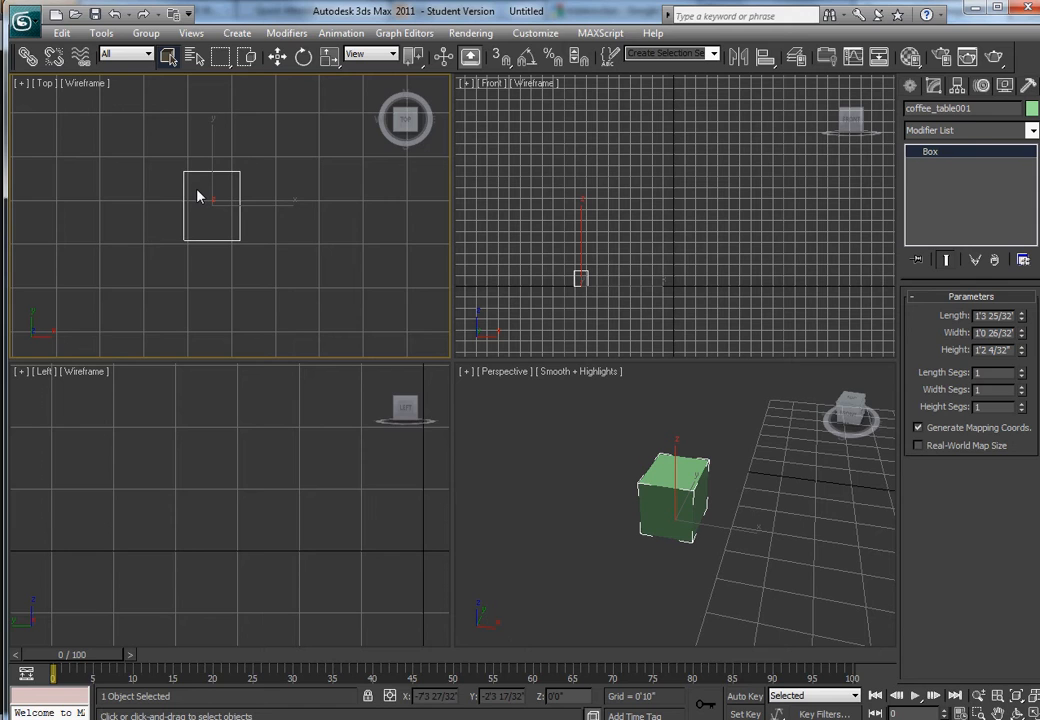
key(alt+Tab)
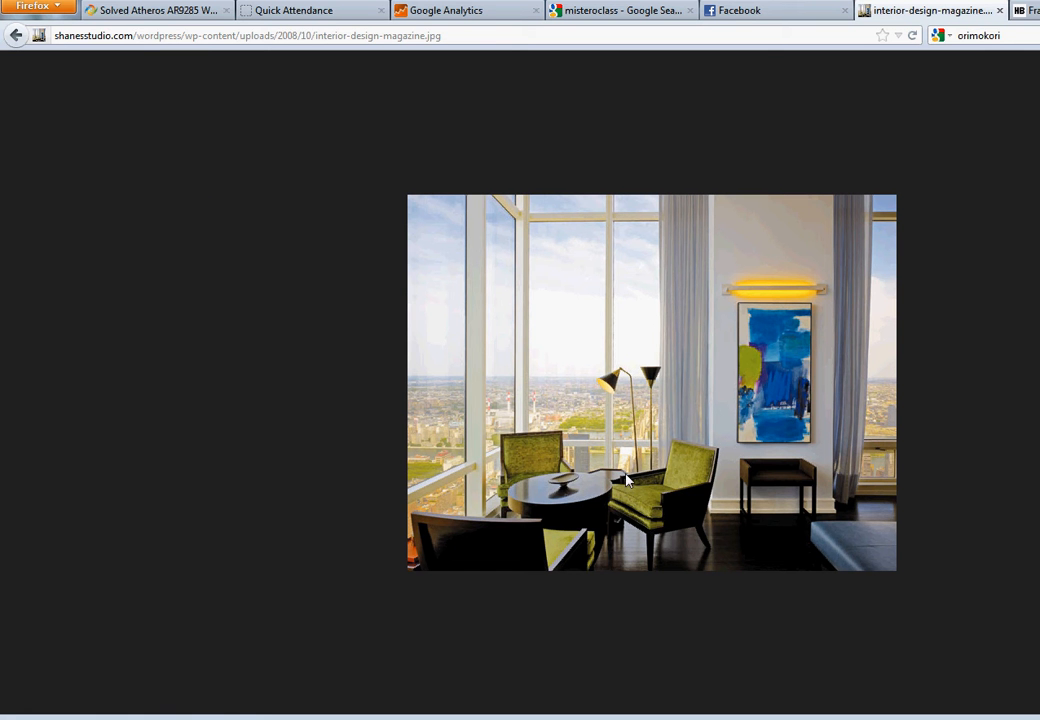
key(alt+Tab)
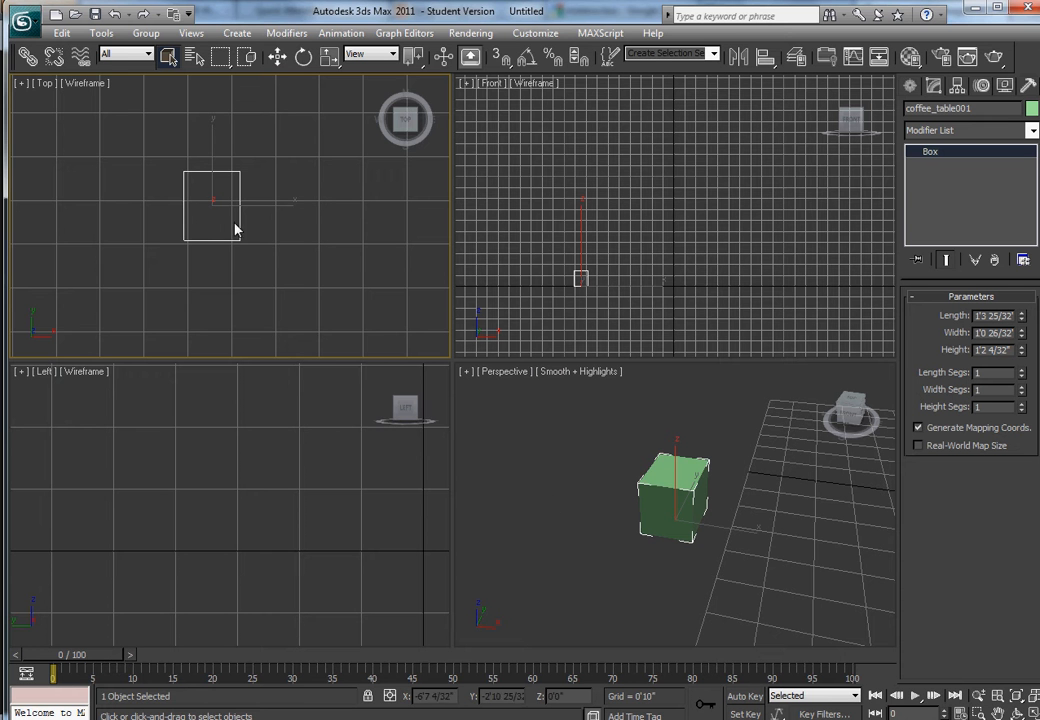
middle_drag(234, 227, 237, 230)
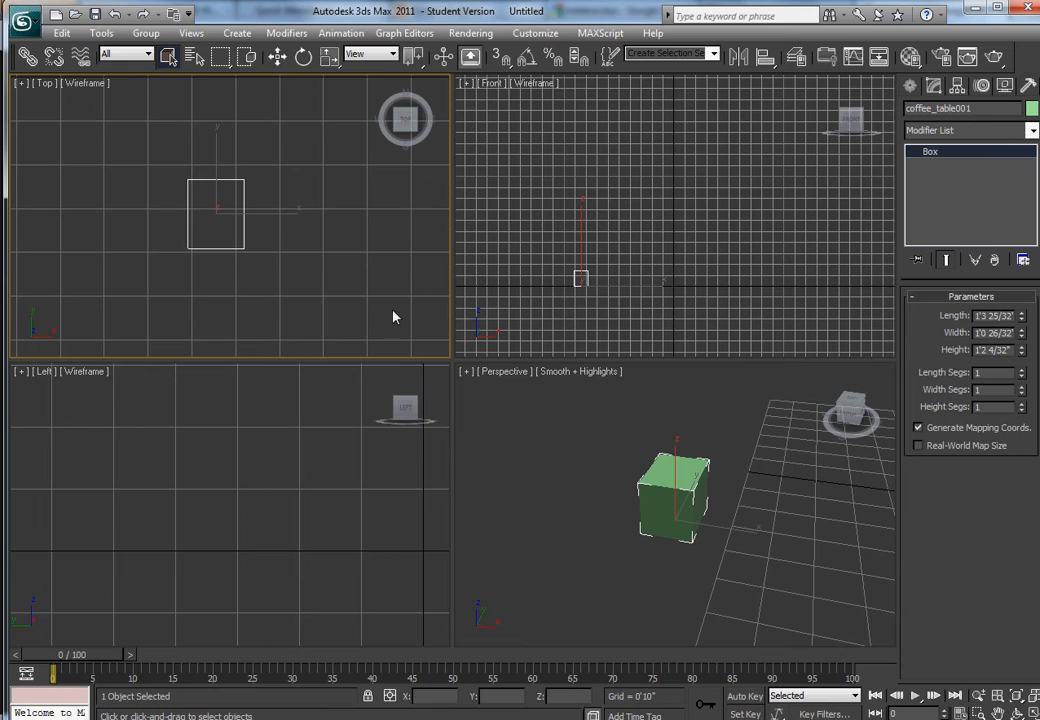
Set the coffee table box's length segments to 2 and show edged faces in the Top and Perspective views.
click(1021, 393)
click(1022, 369)
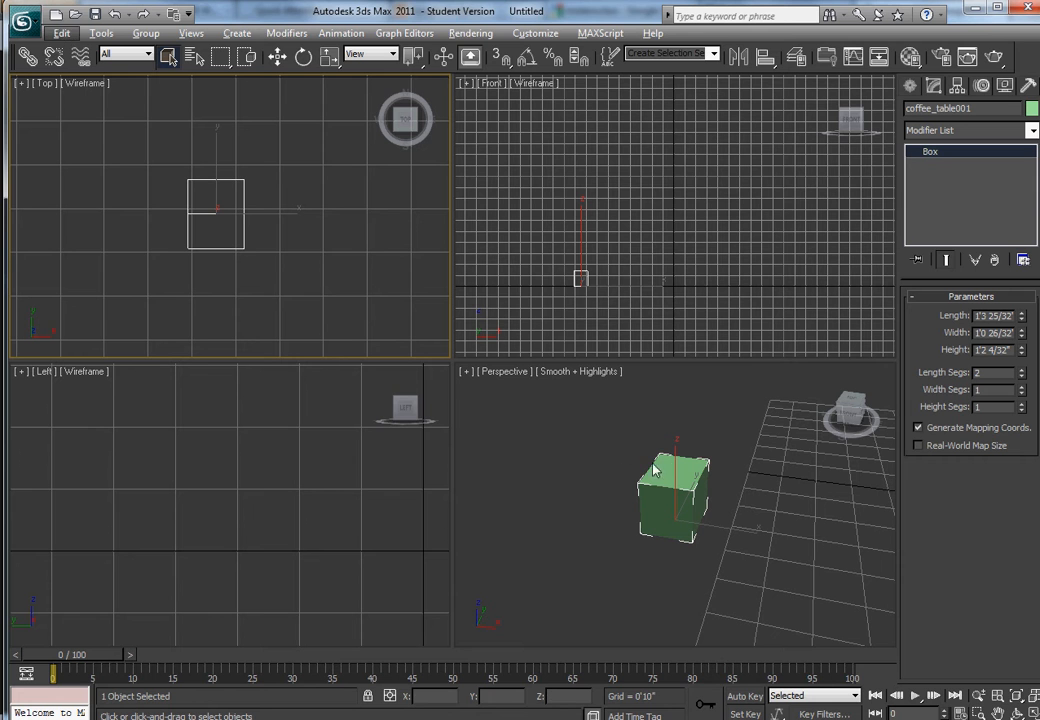
key(F4)
click(672, 490)
key(F4)
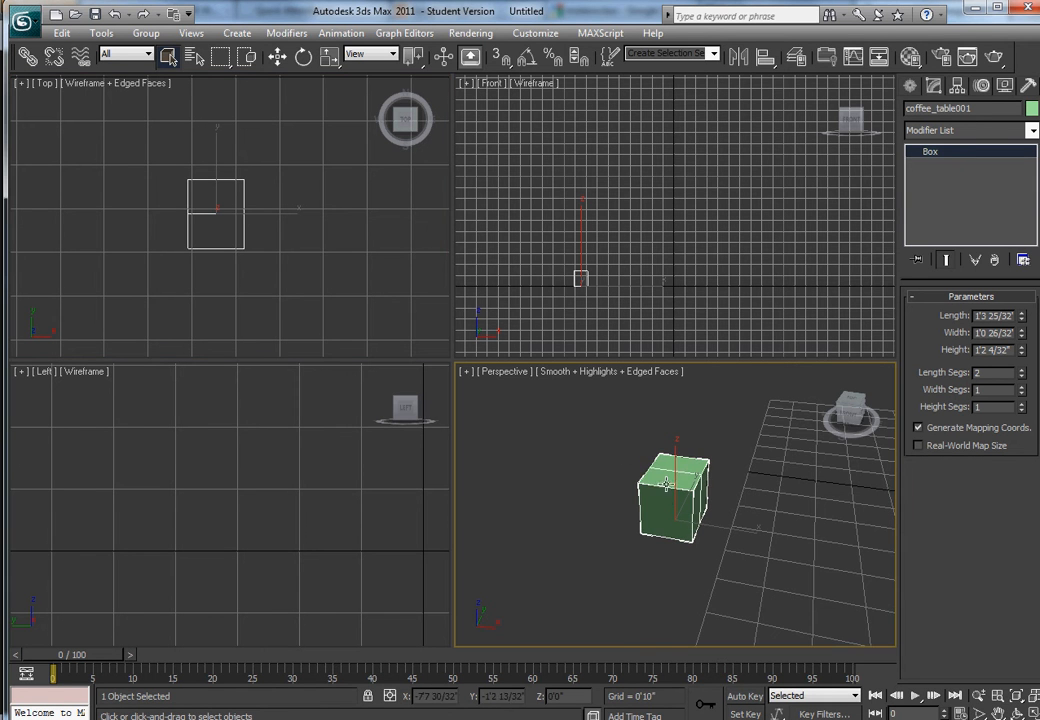
alt+middle_drag(659, 505, 645, 485)
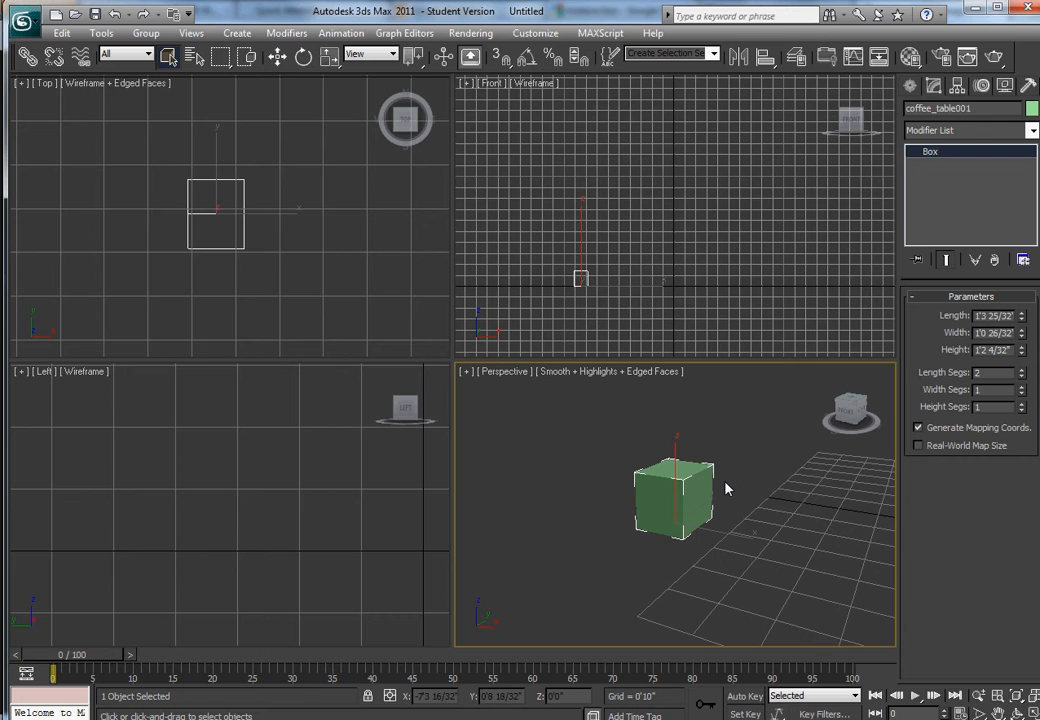
Convert the coffee table box to an Editable Poly.
middle_drag(250, 227, 270, 238)
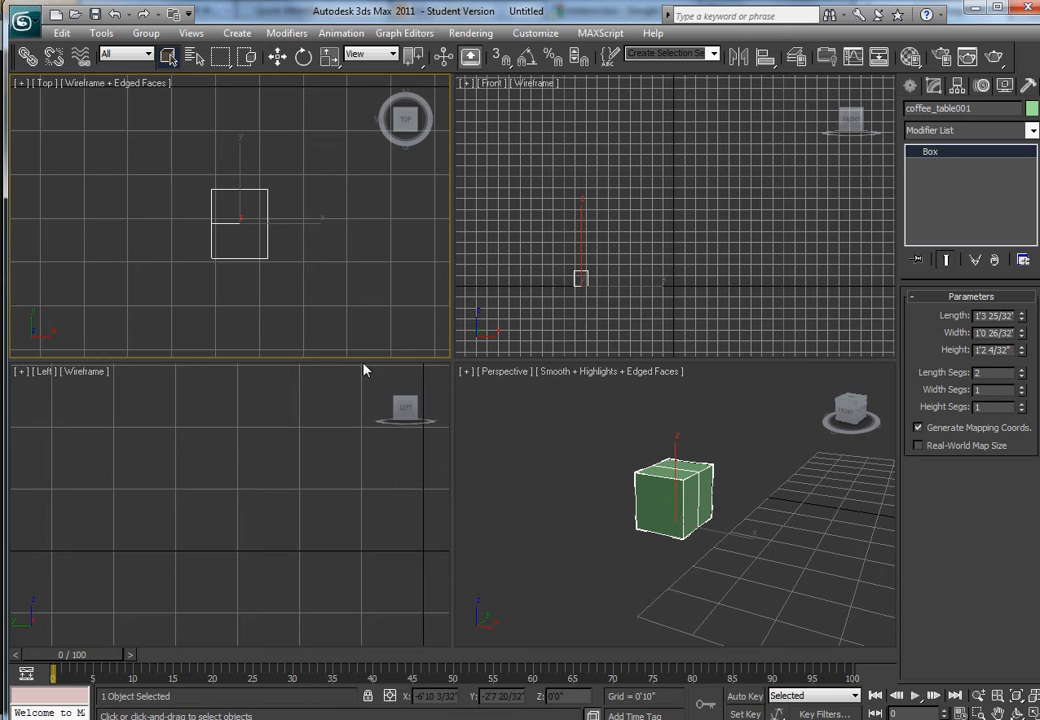
click(435, 393)
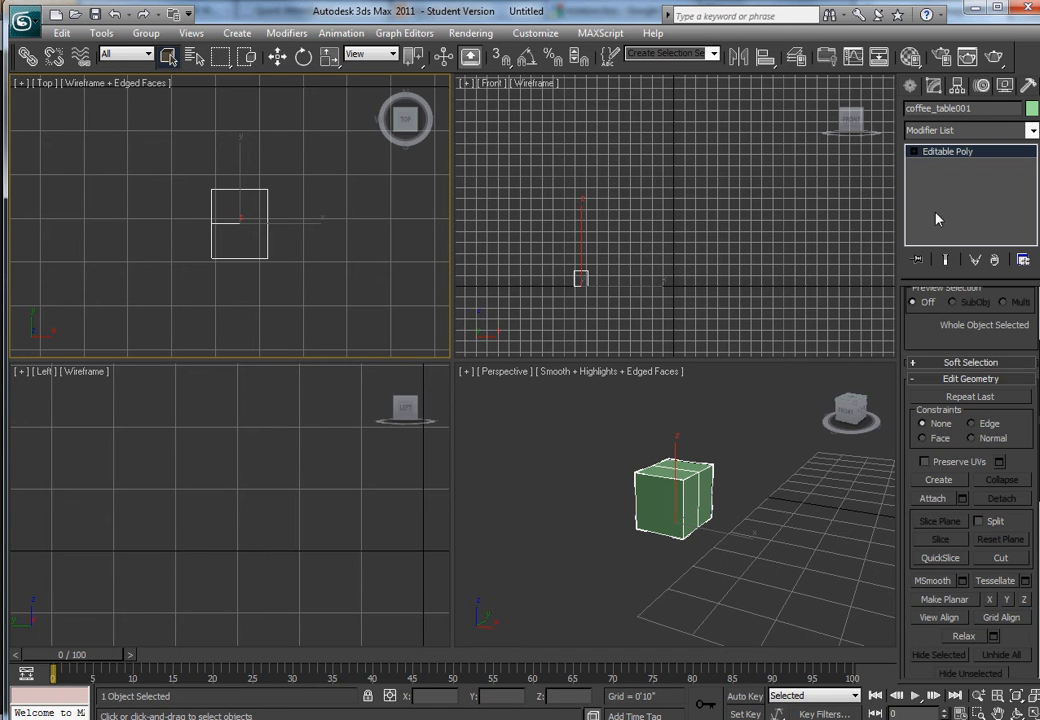
key(ctrl+z)
right_click(938, 155)
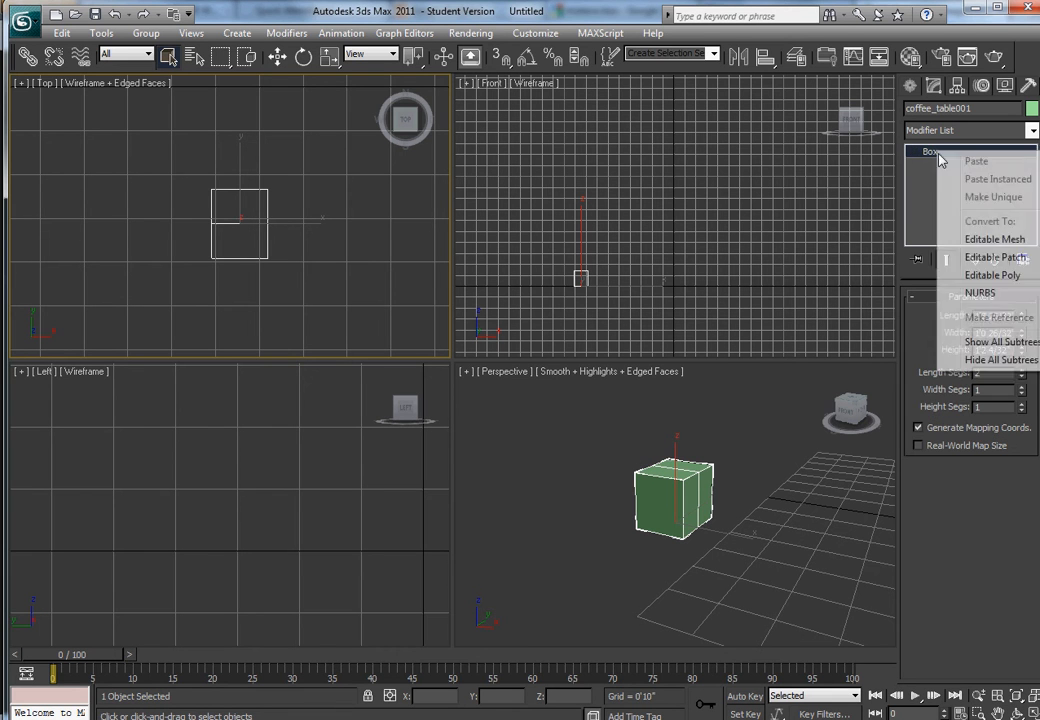
click(973, 277)
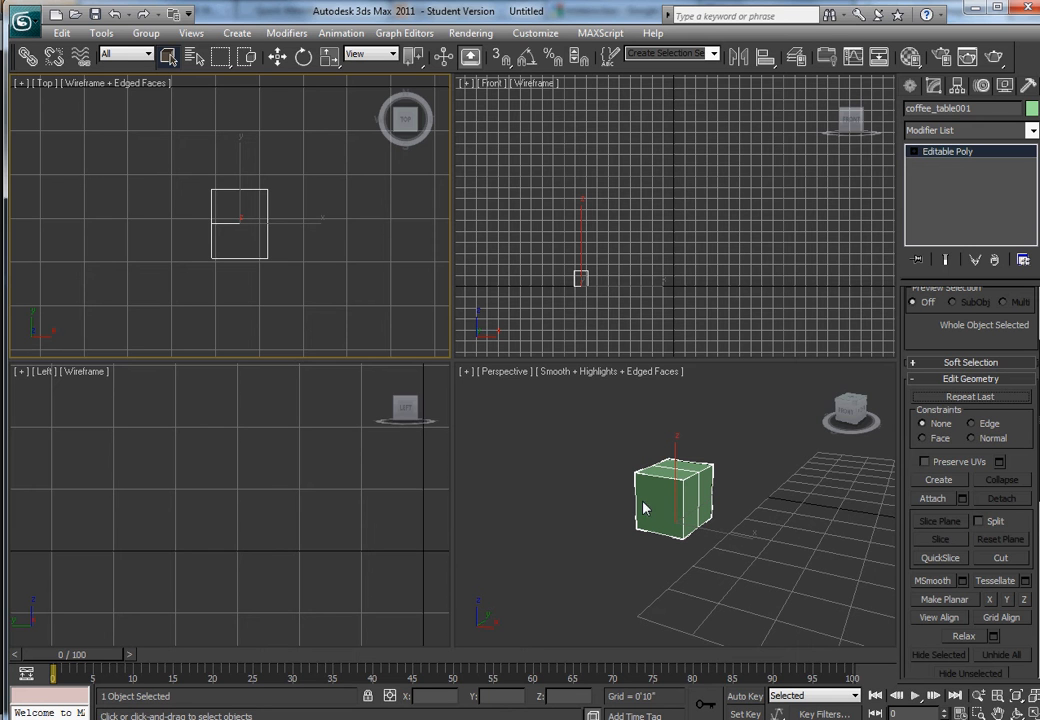
Select the two vertical middle edges on opposite sides of the coffee table at Edge level.
key(2)
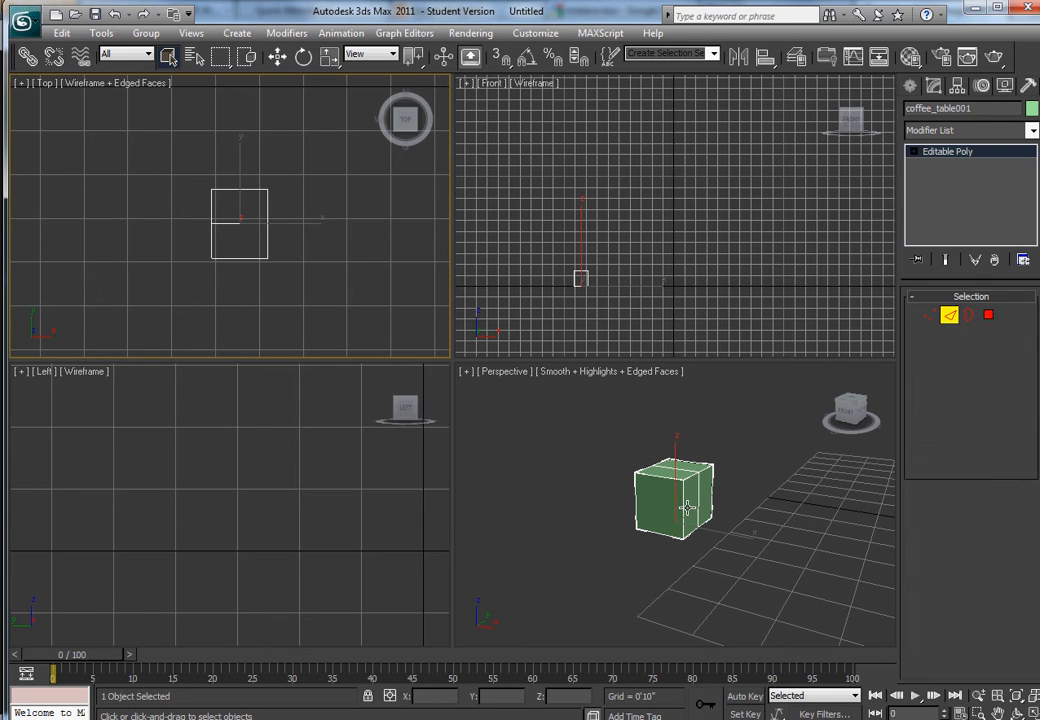
click(698, 500)
alt+middle_drag(638, 505, 747, 504)
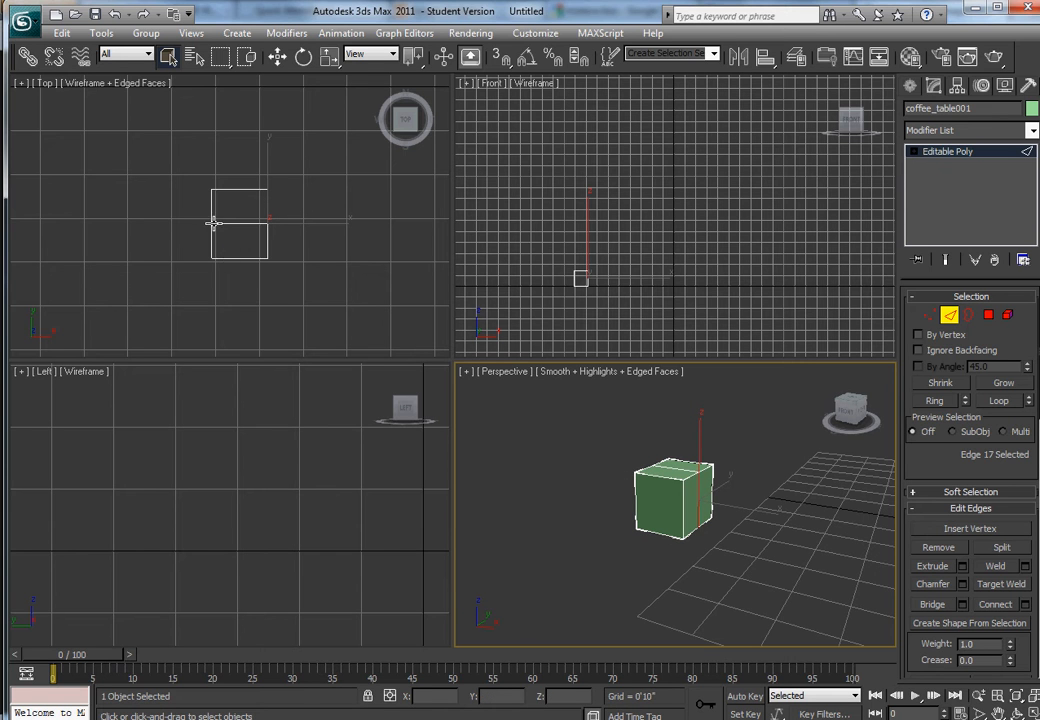
click(247, 439)
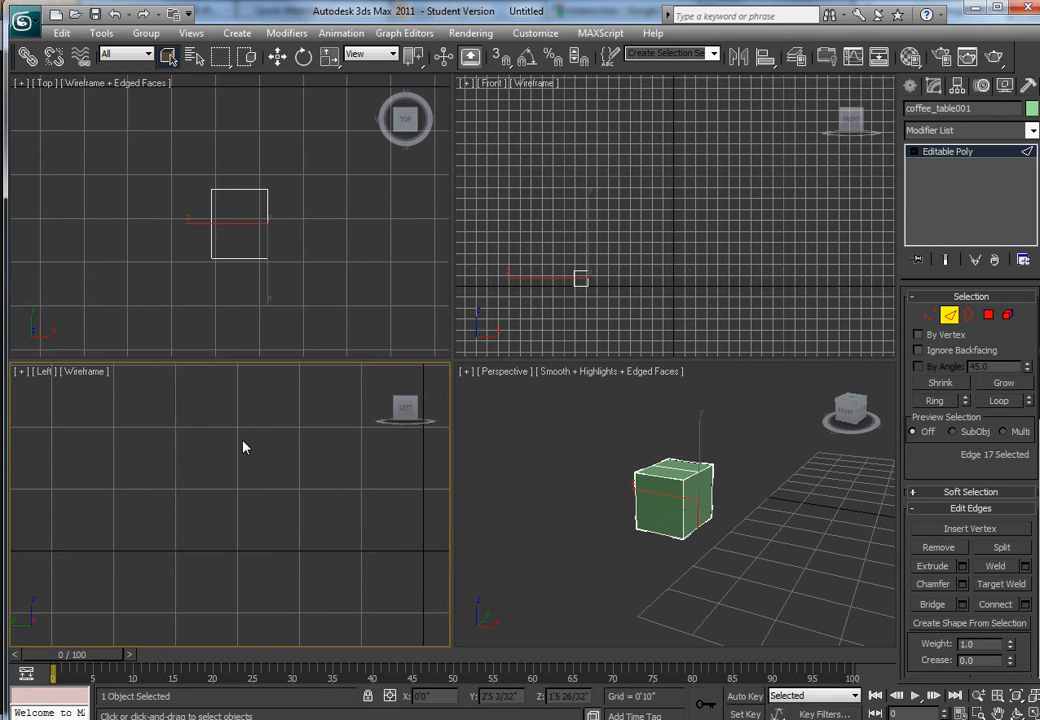
key(z)
click(234, 456)
drag(193, 453, 316, 558)
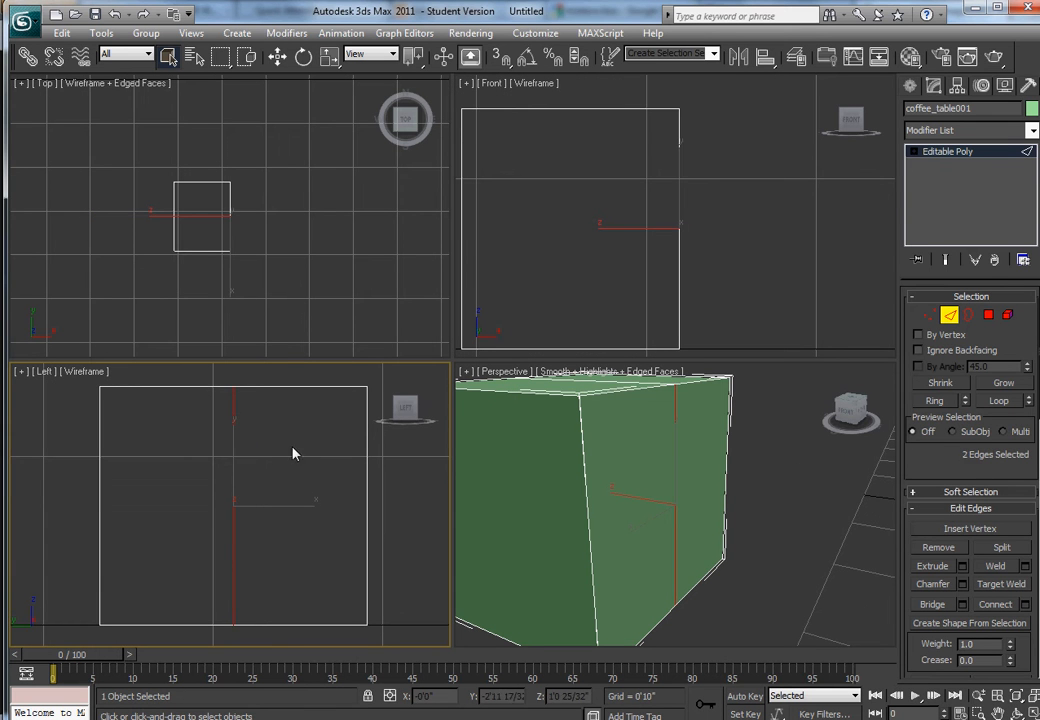
alt+middle_drag(265, 497, 274, 641)
key(l)
Chamfer the two selected middle edges by 0'4 27/32" with 3 segments.
click(962, 585)
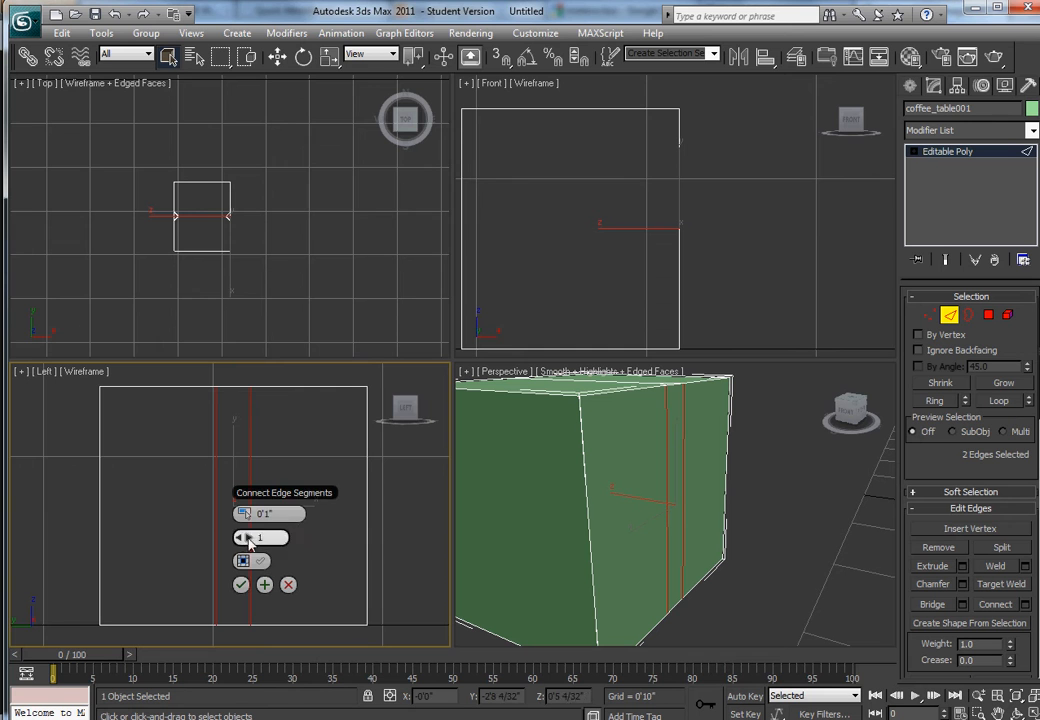
scroll(206, 262, up, 4)
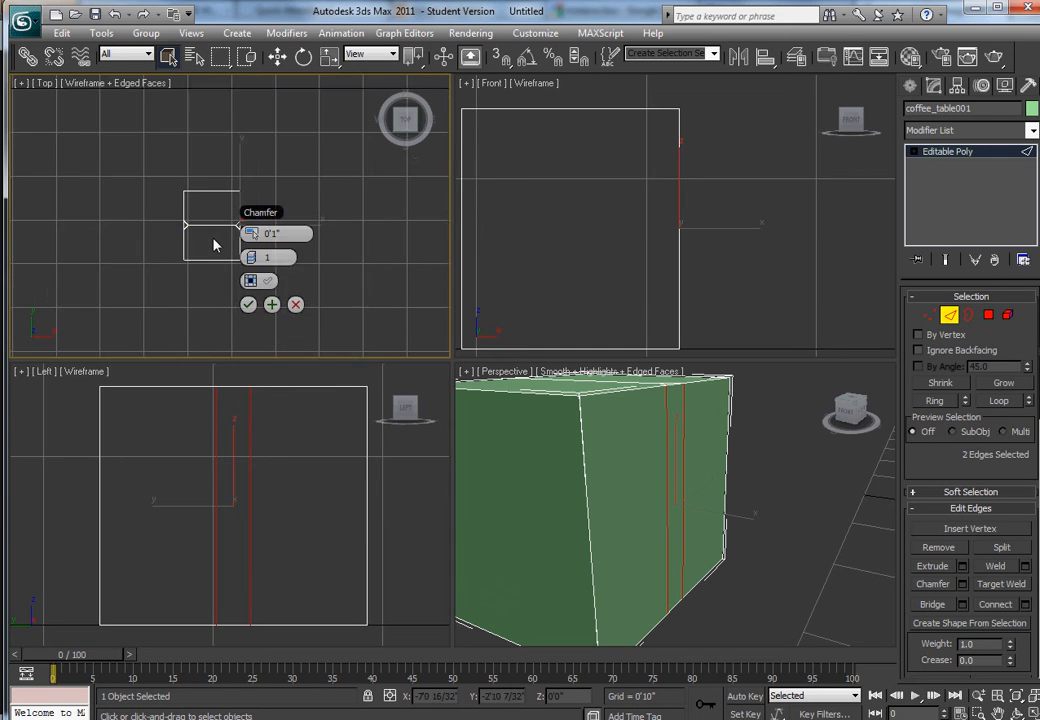
alt+middle_drag(208, 251, 179, 220)
key(shift+z)
alt+middle_drag(656, 447, 659, 501)
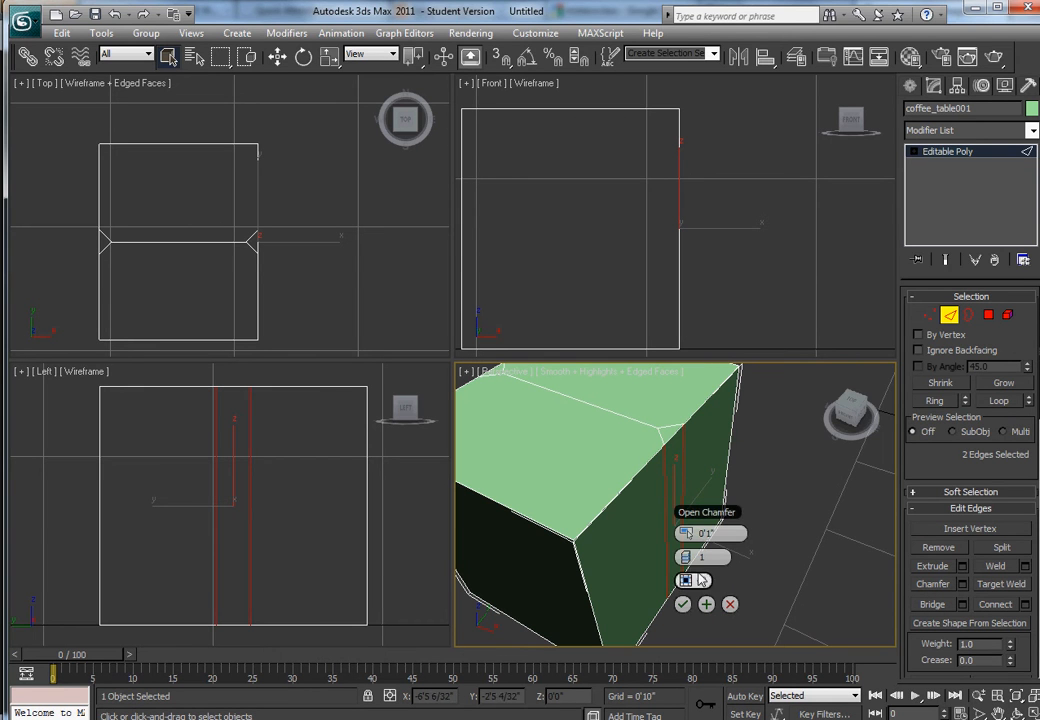
drag(695, 560, 689, 556)
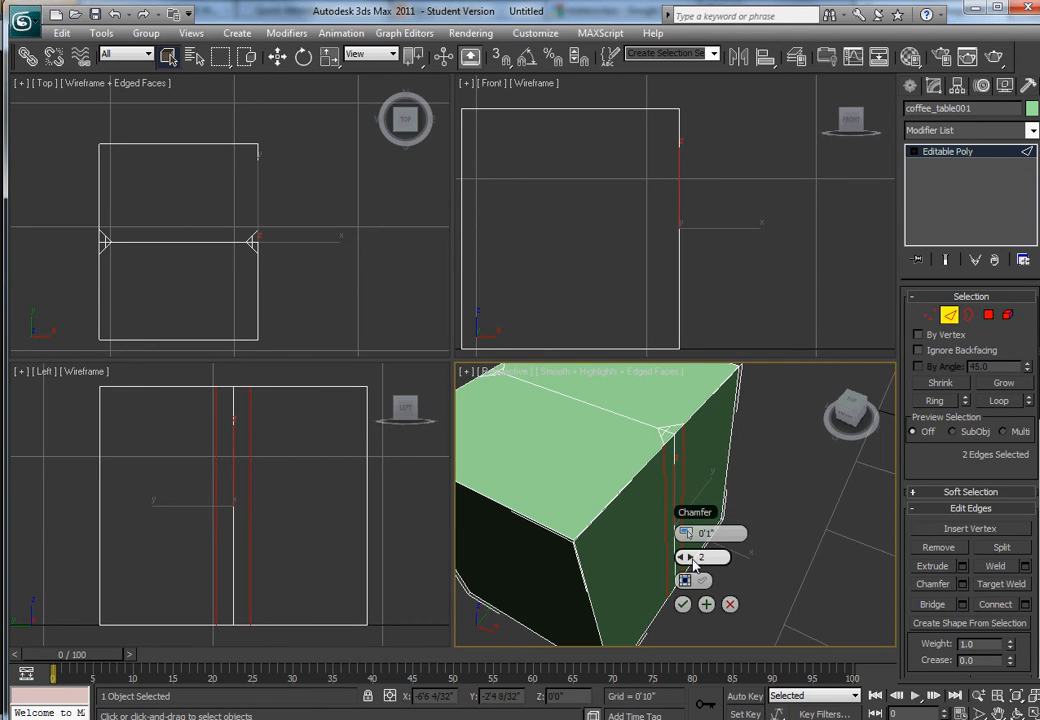
click(693, 558)
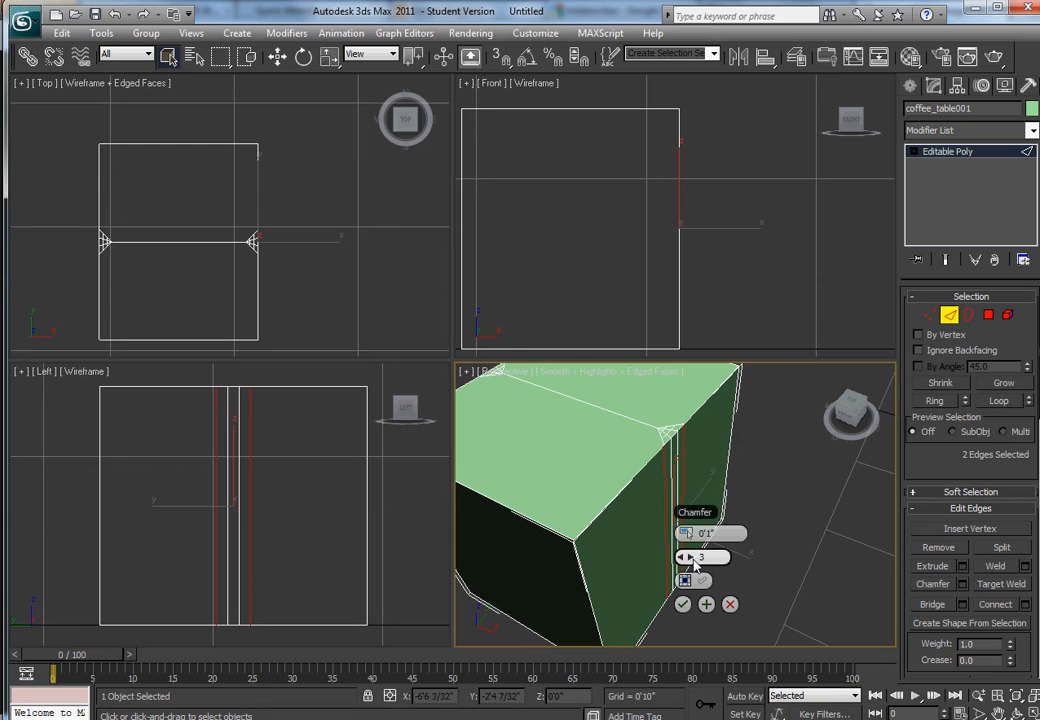
drag(689, 534, 693, 533)
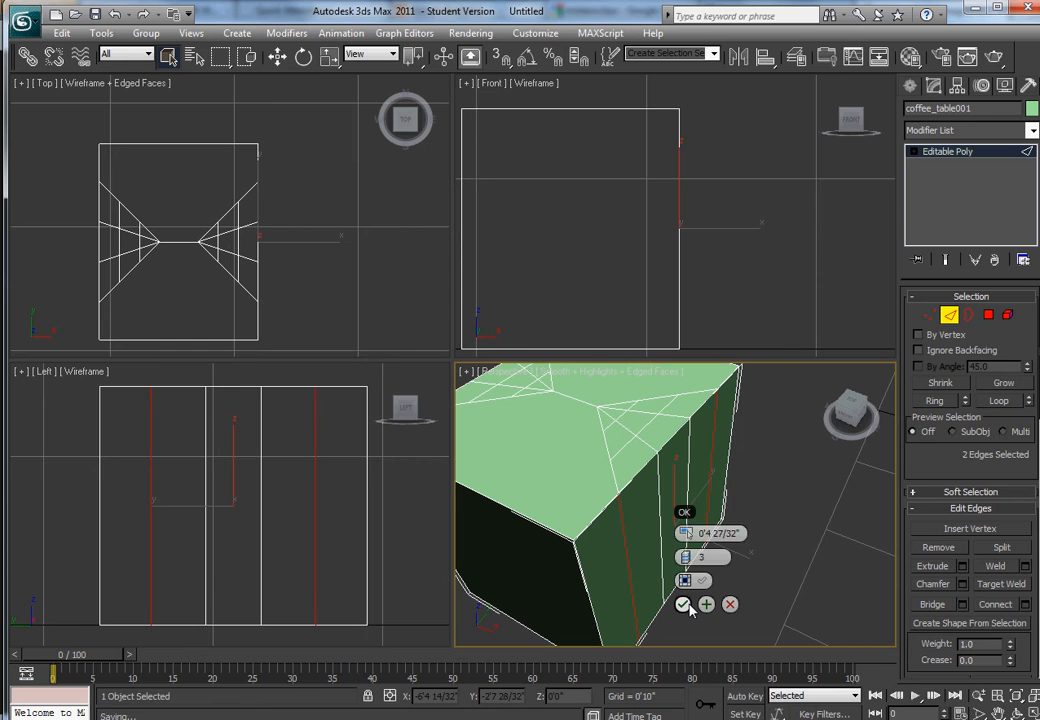
click(684, 605)
right_click(259, 275)
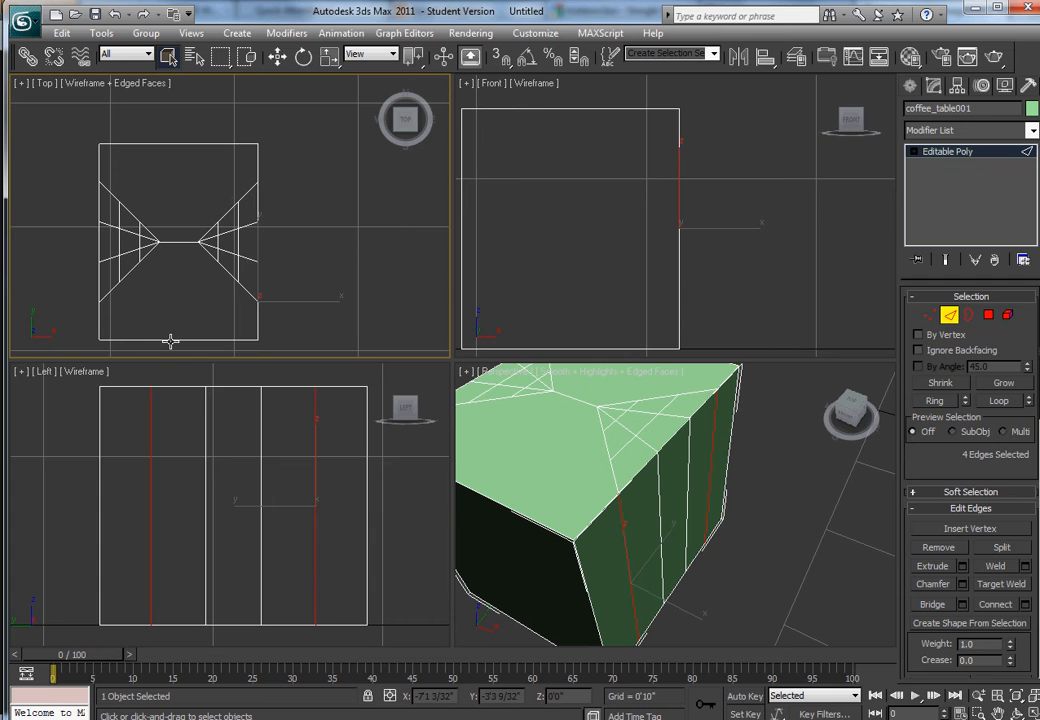
key(r)
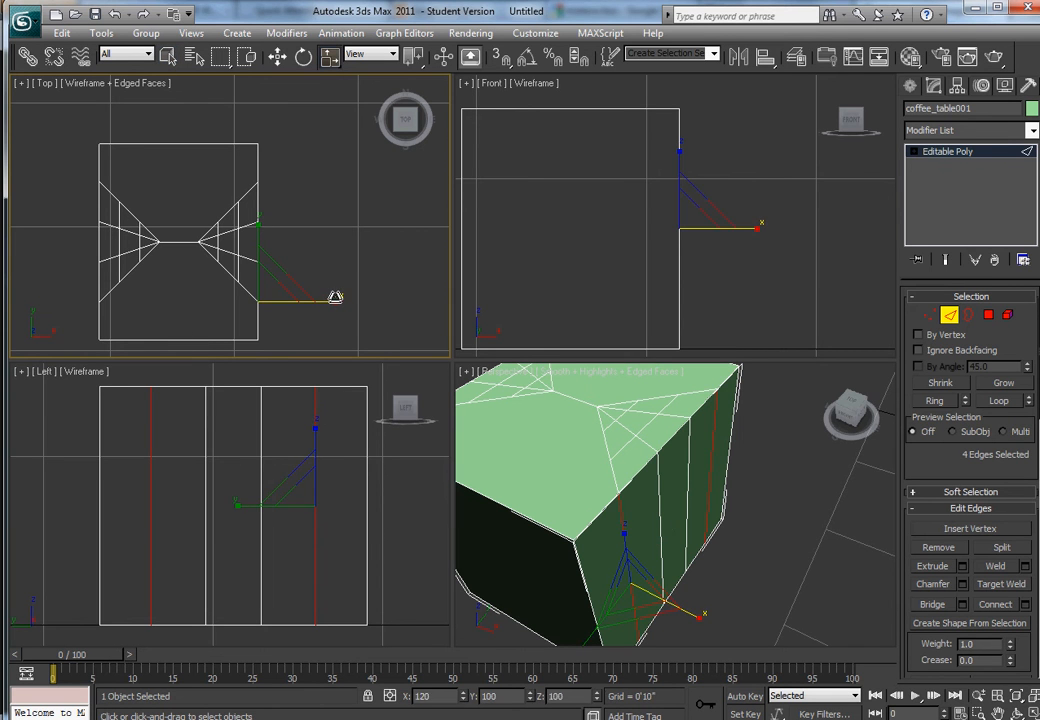
click(298, 212)
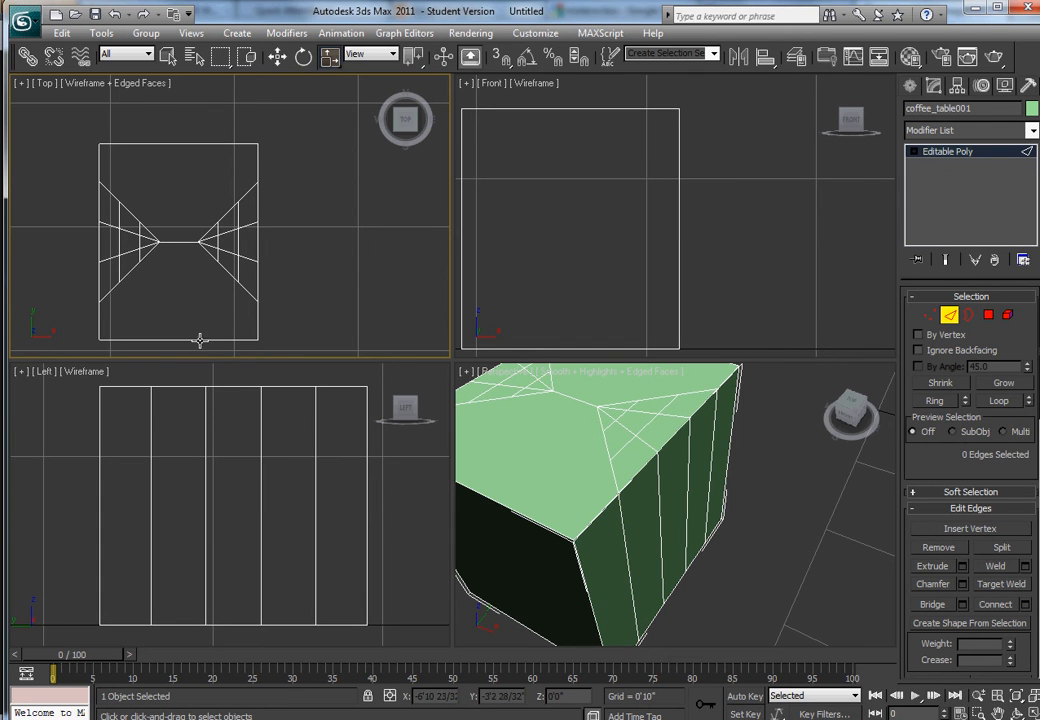
right_click(200, 285)
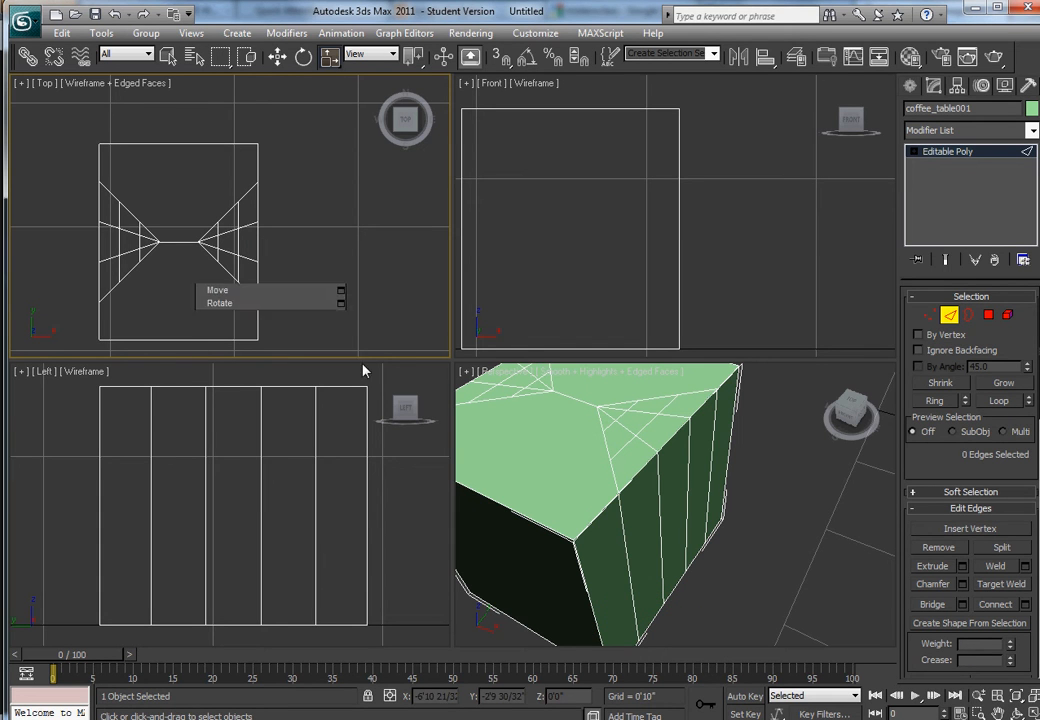
QuickSlice the coffee table lengthwise through its middle with a straight vertical cut in the Top view.
scroll(944, 490, down, 8)
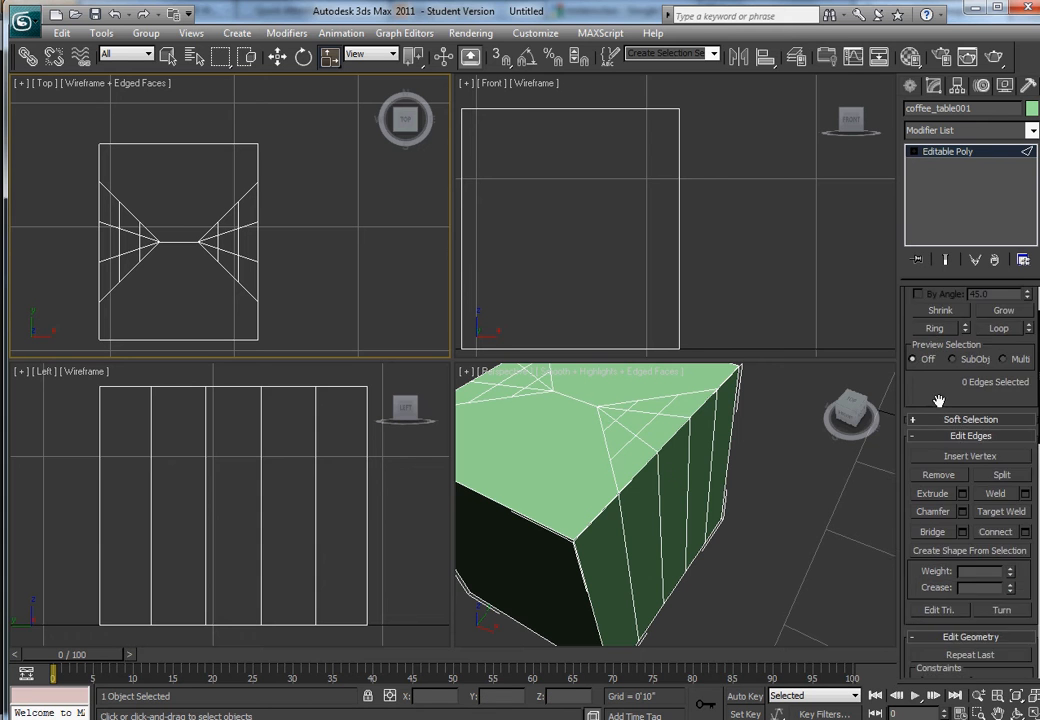
scroll(940, 510, down, 2)
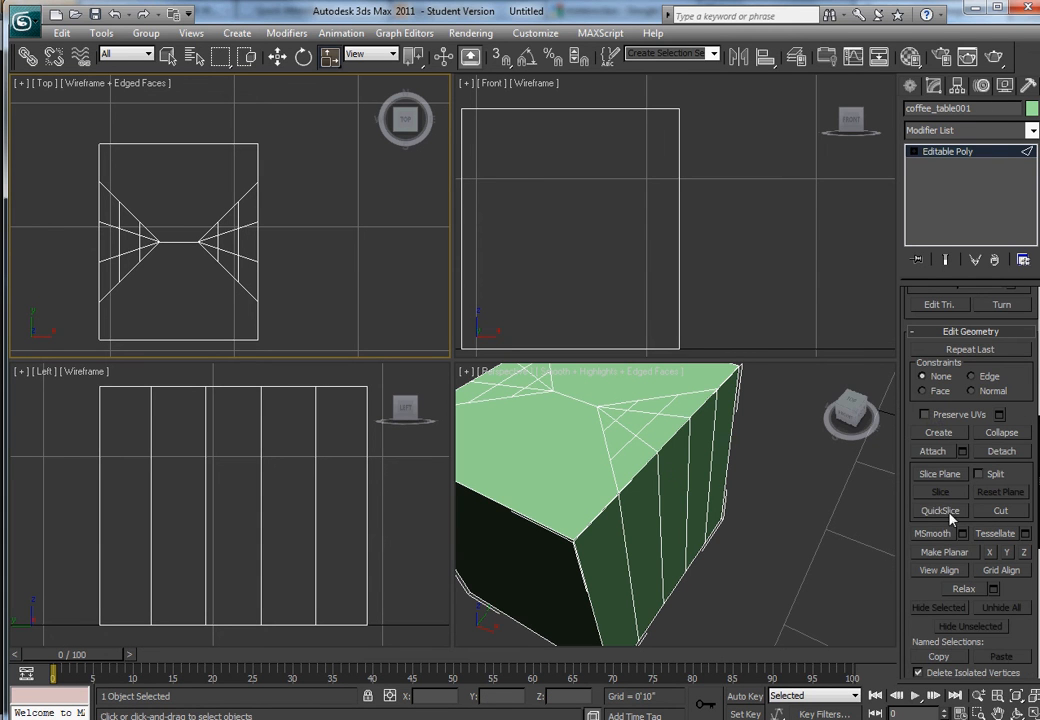
click(949, 513)
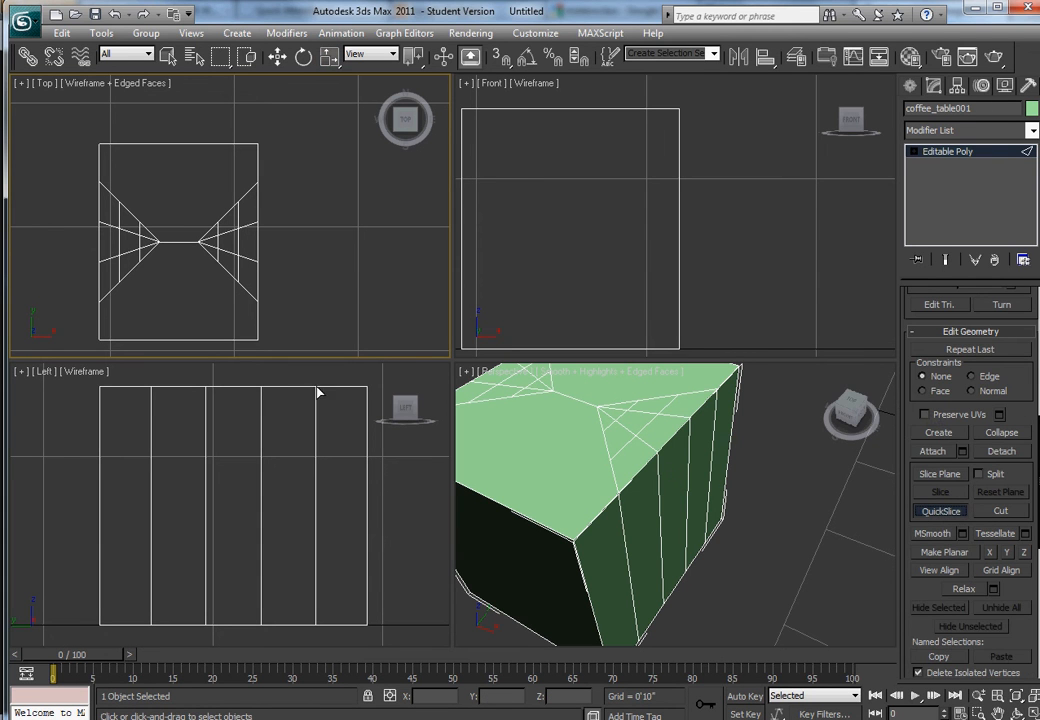
click(185, 338)
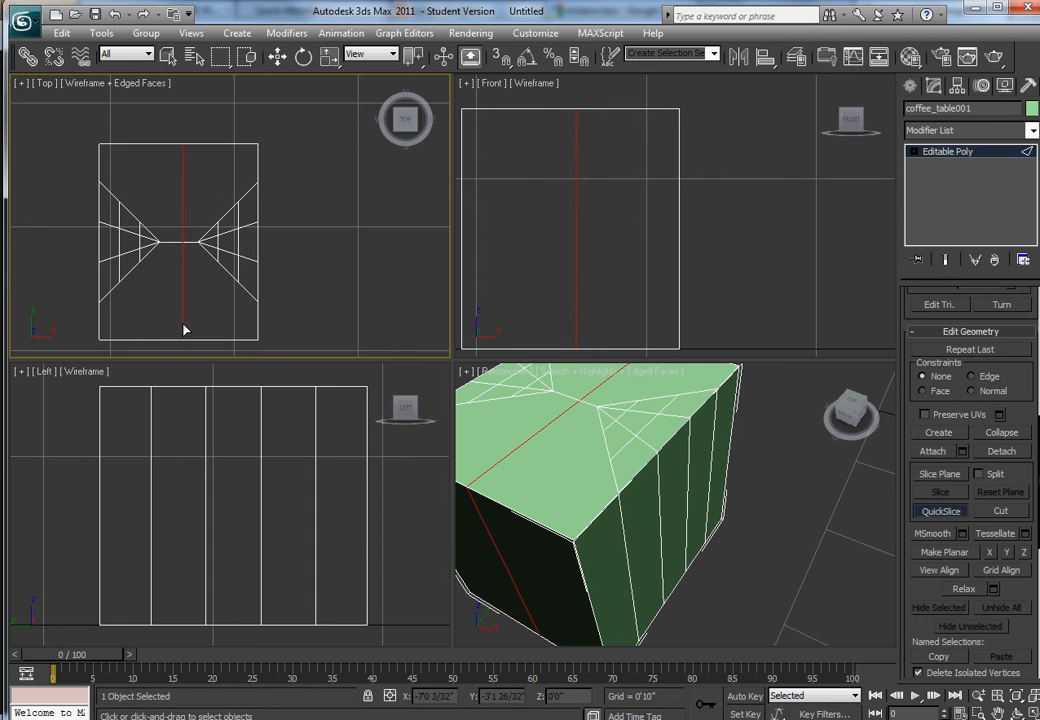
click(185, 330)
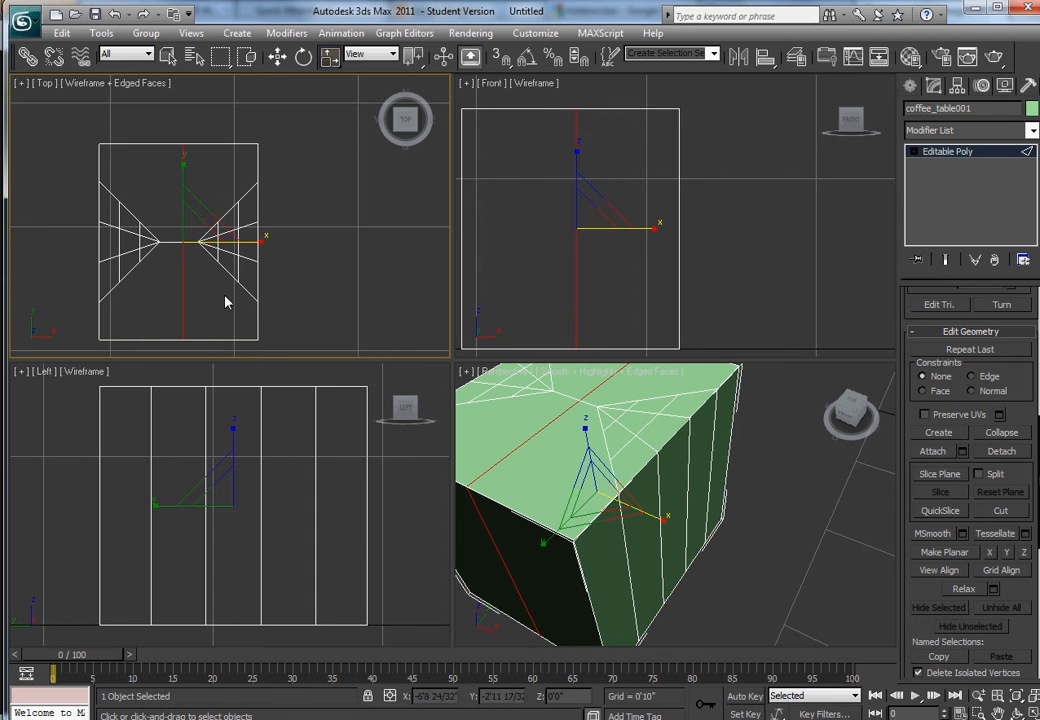
right_click(212, 318)
alt+middle_drag(231, 305, 134, 204)
key(shift+z)
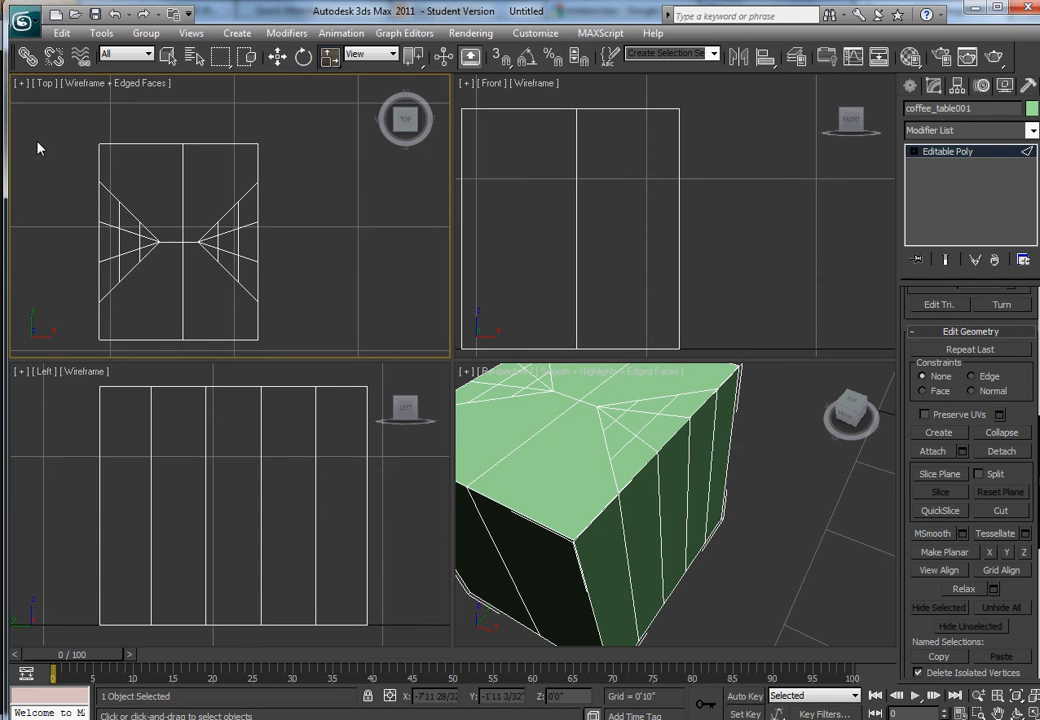
Select the half of the coffee table mesh on the negative X side of the slice and delete it.
drag(69, 132, 164, 372)
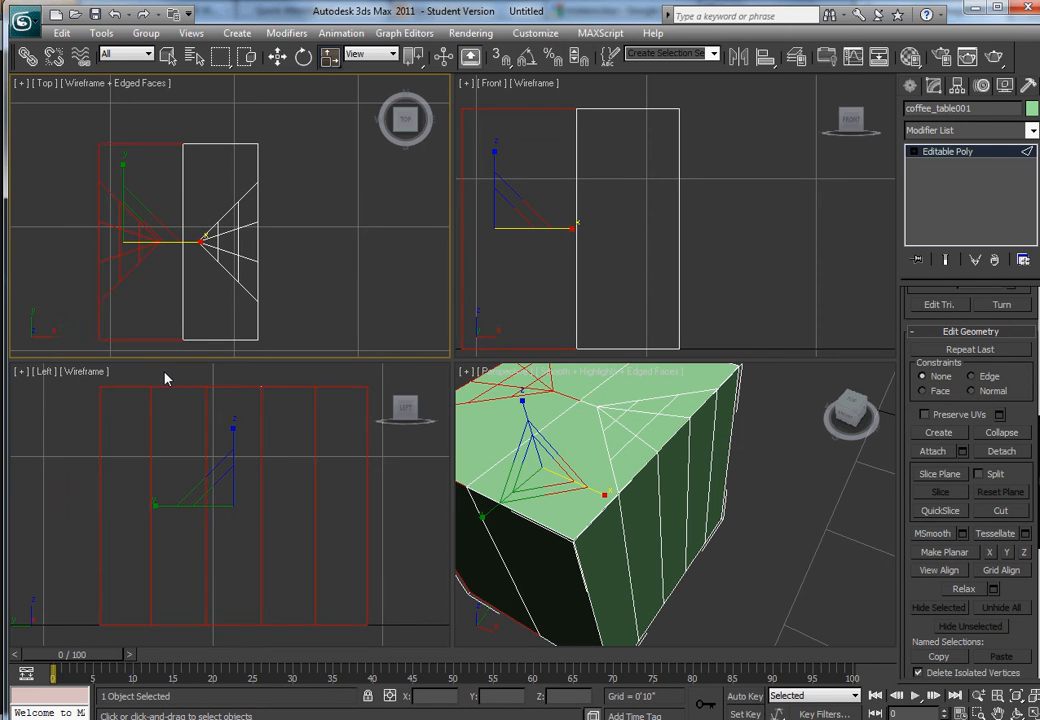
key(Delete)
alt+middle_drag(185, 270, 167, 246)
key(shift+z)
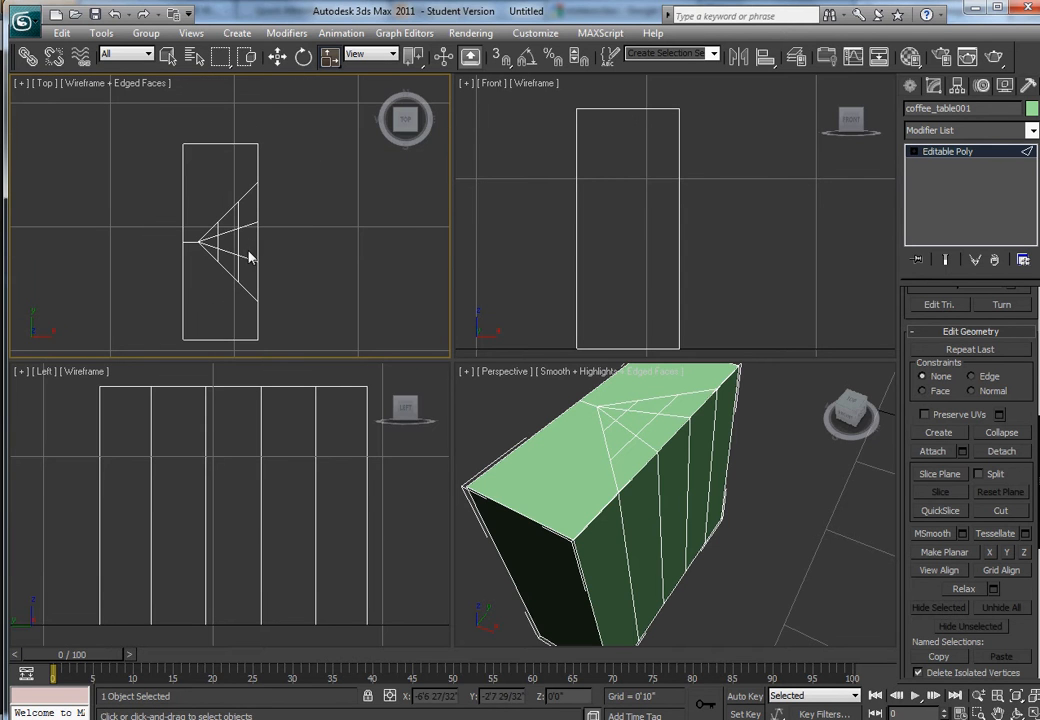
Move the two outer of the four vertical edges on the segmented side outward along X.
key(l)
key(z)
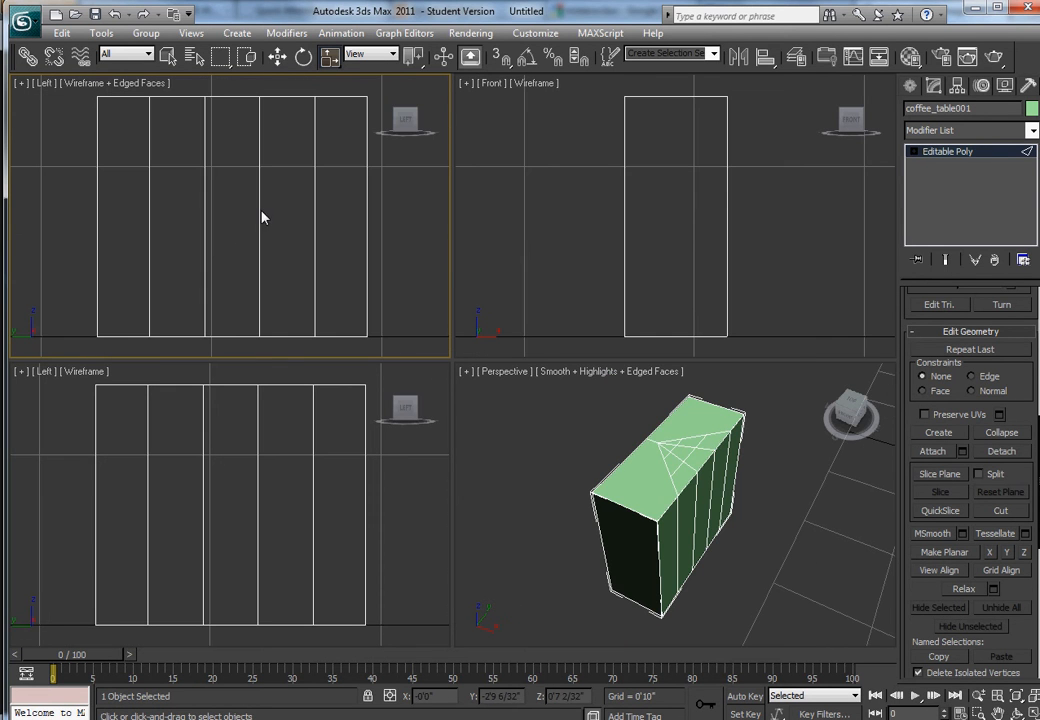
click(149, 176)
ctrl+click(311, 193)
key(w)
key(t)
key(z)
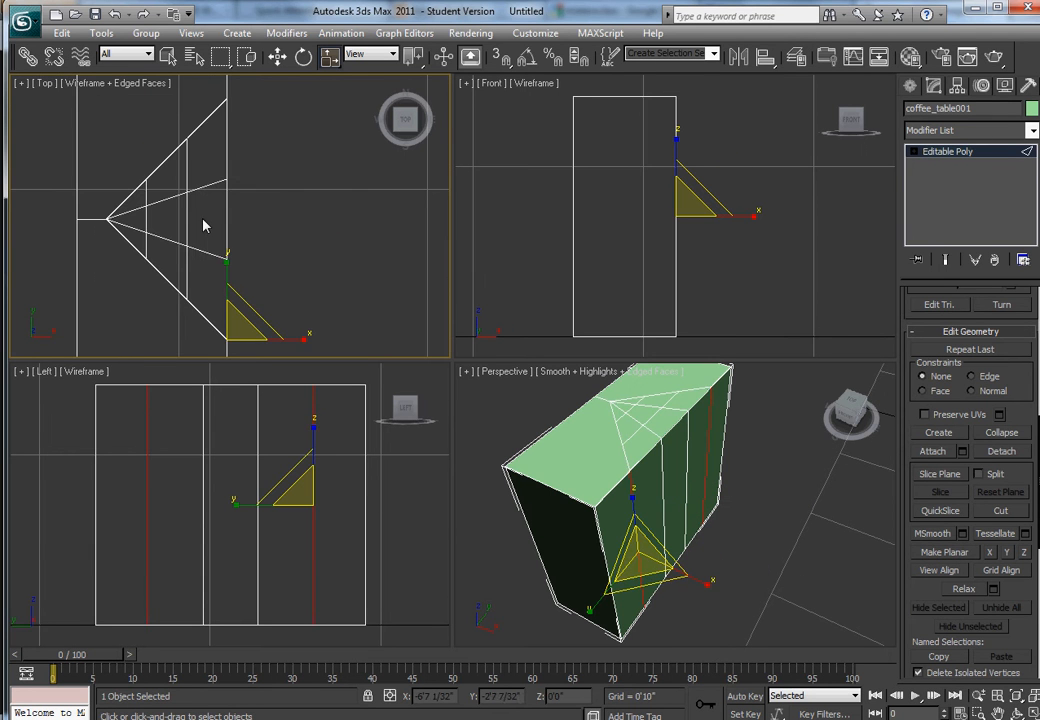
middle_drag(206, 216, 216, 224)
scroll(216, 224, down, 2)
key(w)
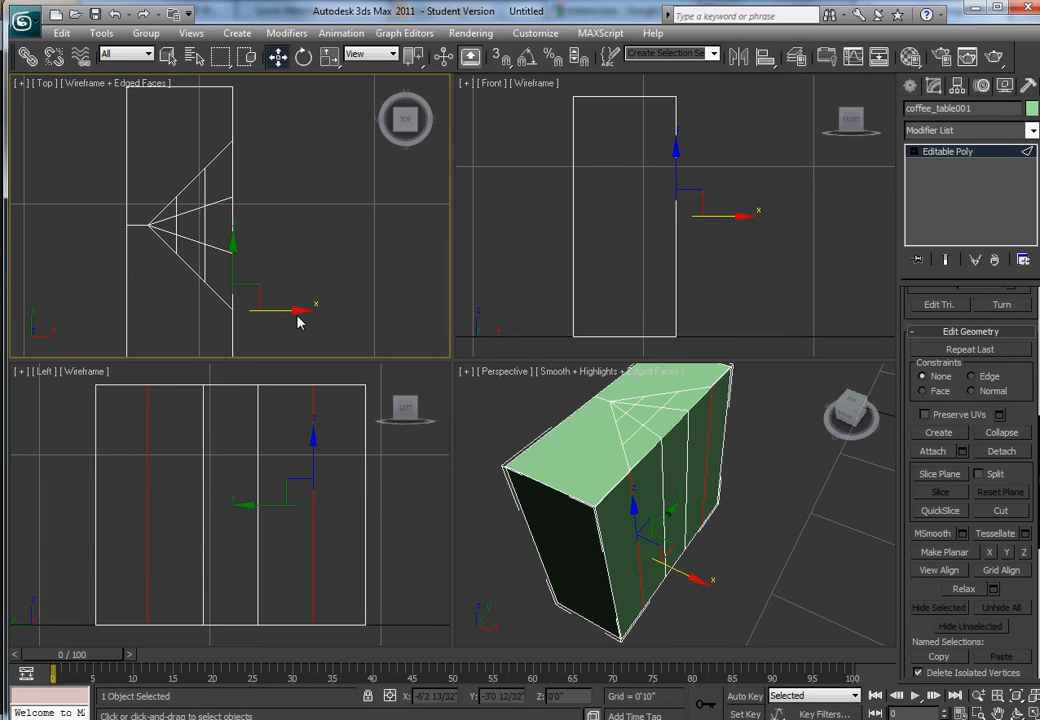
drag(300, 310, 312, 309)
click(323, 257)
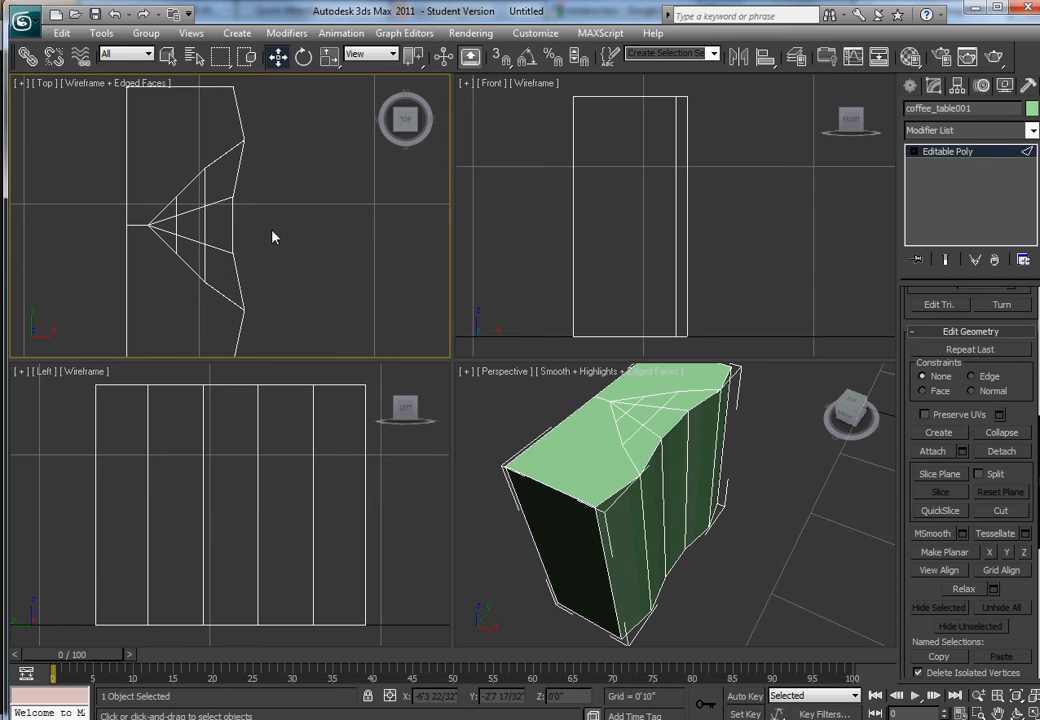
Move the two central vertical edges of the segmented side outward along X, past their neighbours, to form a smooth convex curve.
drag(279, 186, 228, 279)
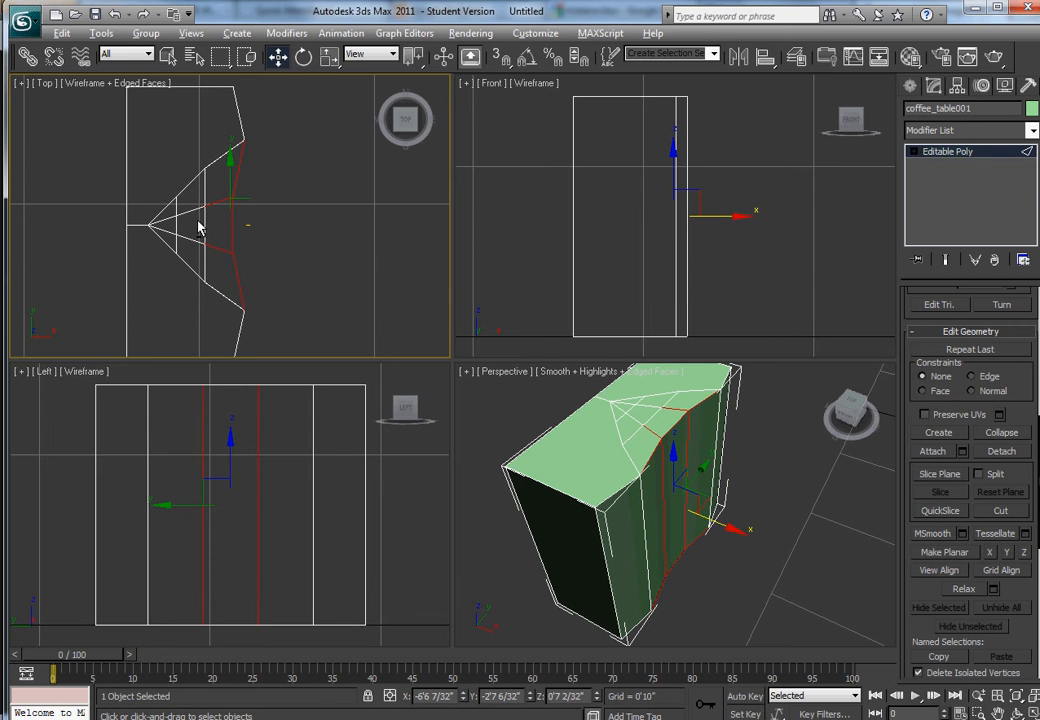
alt+drag(213, 203, 227, 278)
alt+drag(199, 167, 304, 182)
alt+drag(193, 314, 315, 262)
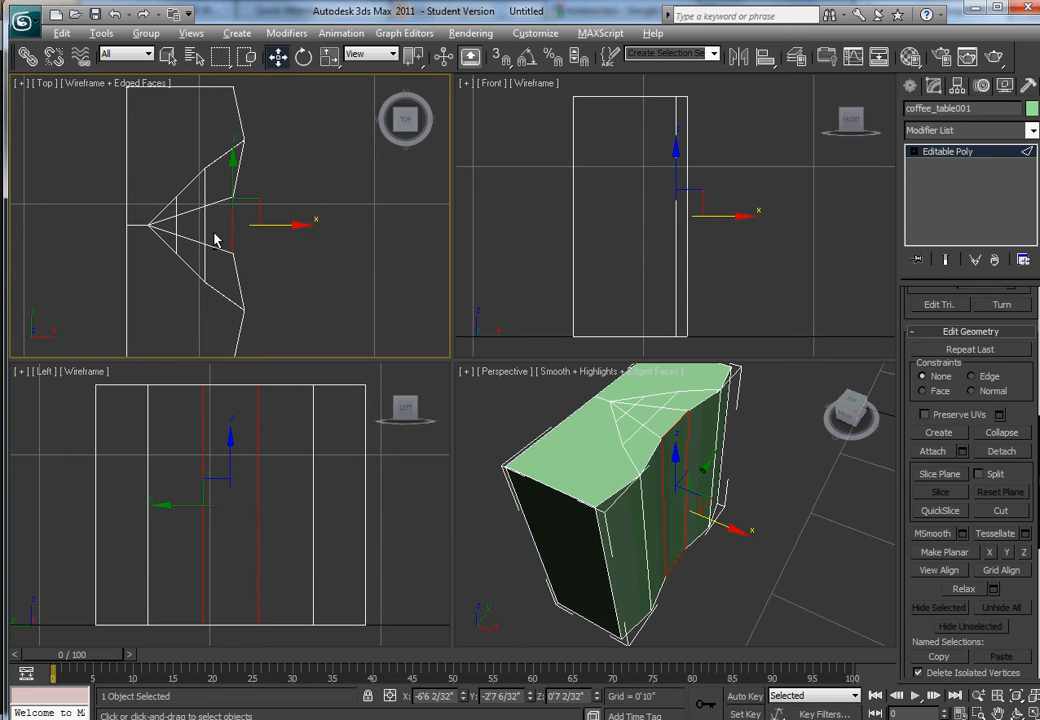
alt+middle_drag(215, 240, 181, 210)
key(t)
alt+drag(214, 211, 301, 253)
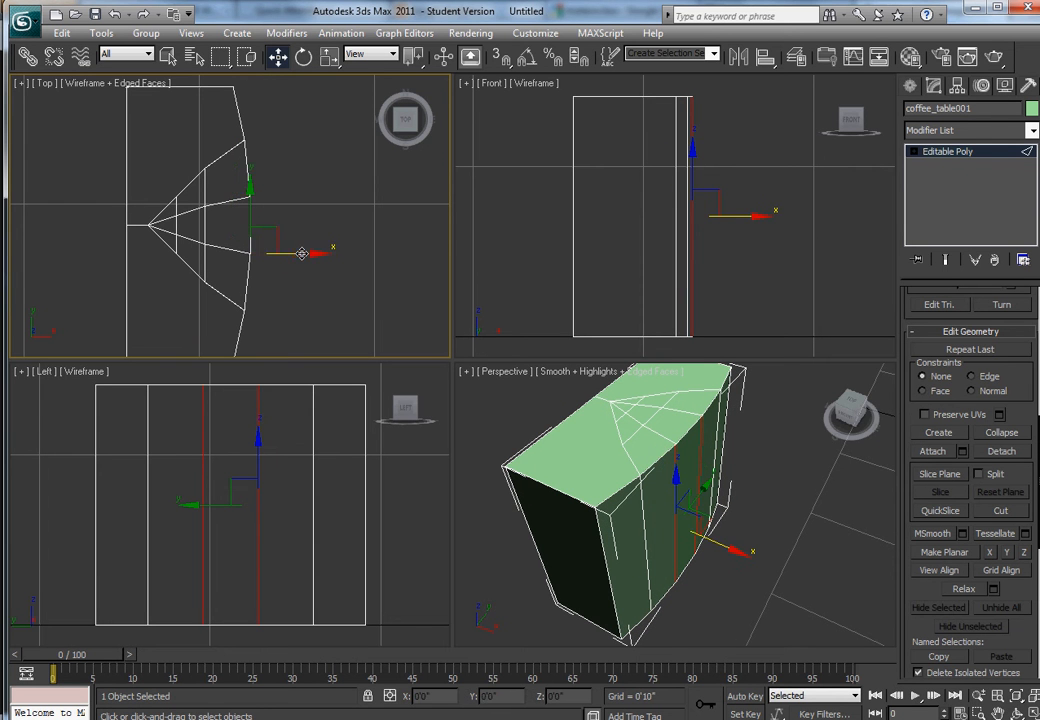
alt+middle_drag(269, 286, 208, 190)
key(t)
Remove the converging inner edges left by the chamfer on the table's top and bottom faces.
key(1)
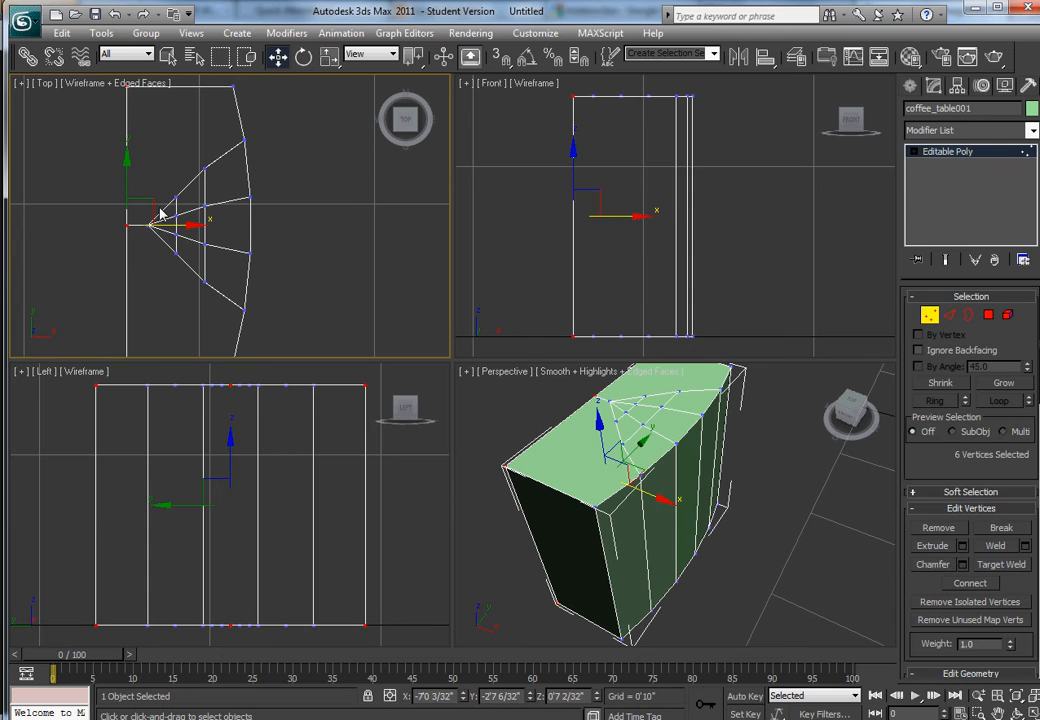
key(2)
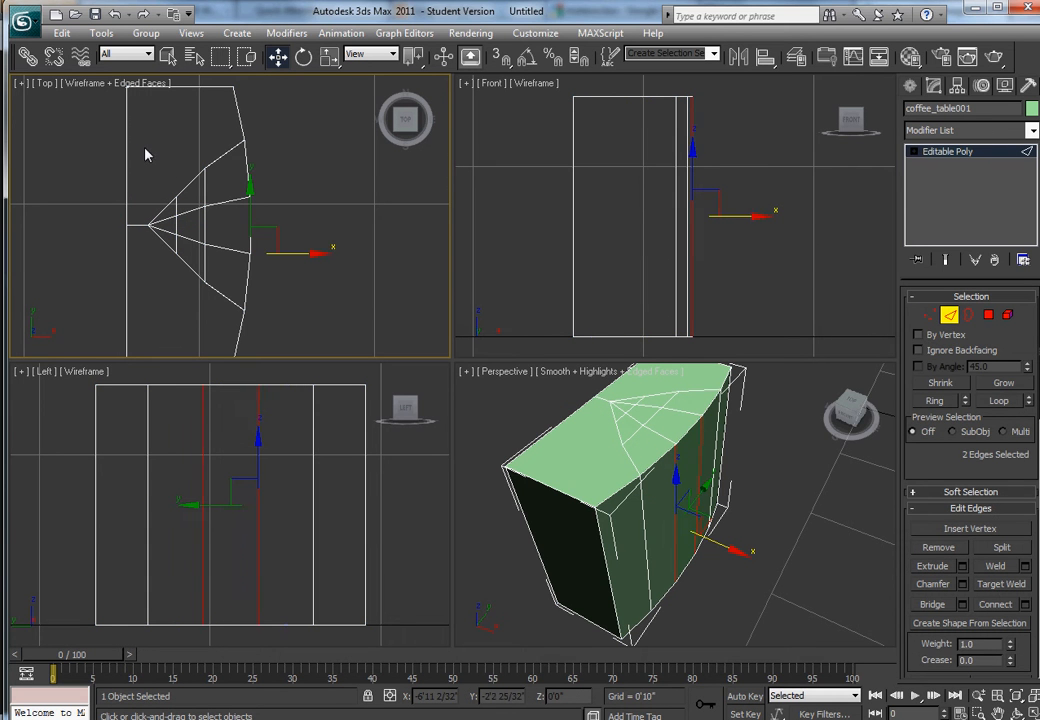
drag(145, 153, 224, 314)
click(223, 313)
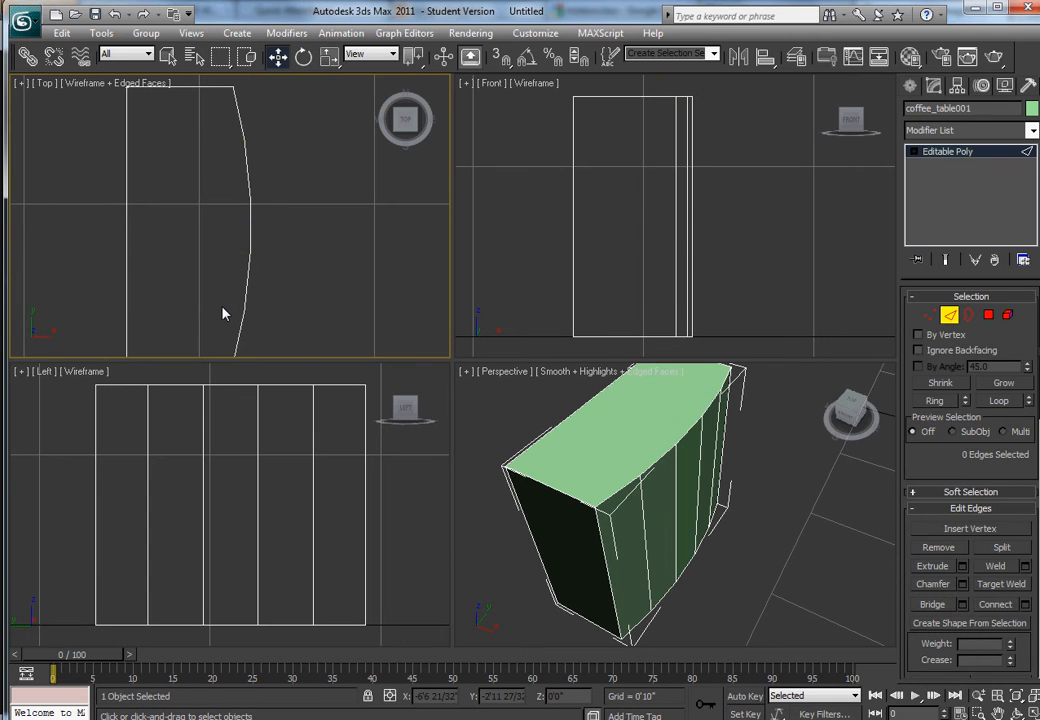
Remove the leftover vertices midway along the straight sliced side at Vertex level.
key(1)
drag(100, 205, 133, 240)
click(178, 277)
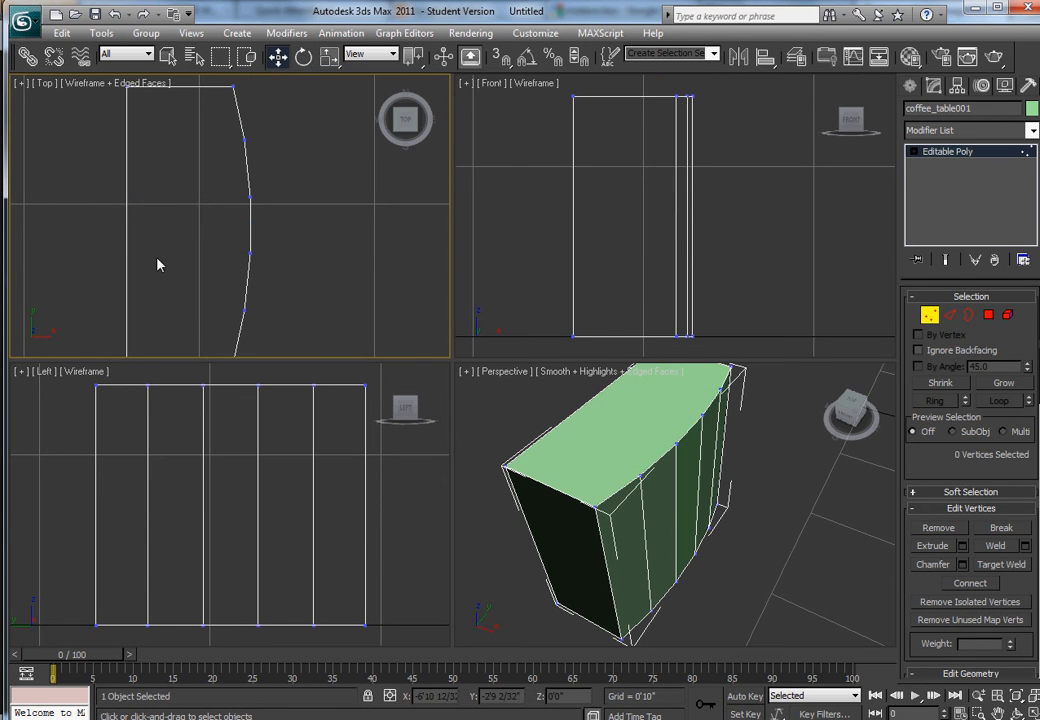
alt+middle_drag(209, 167, 258, 172)
key(t)
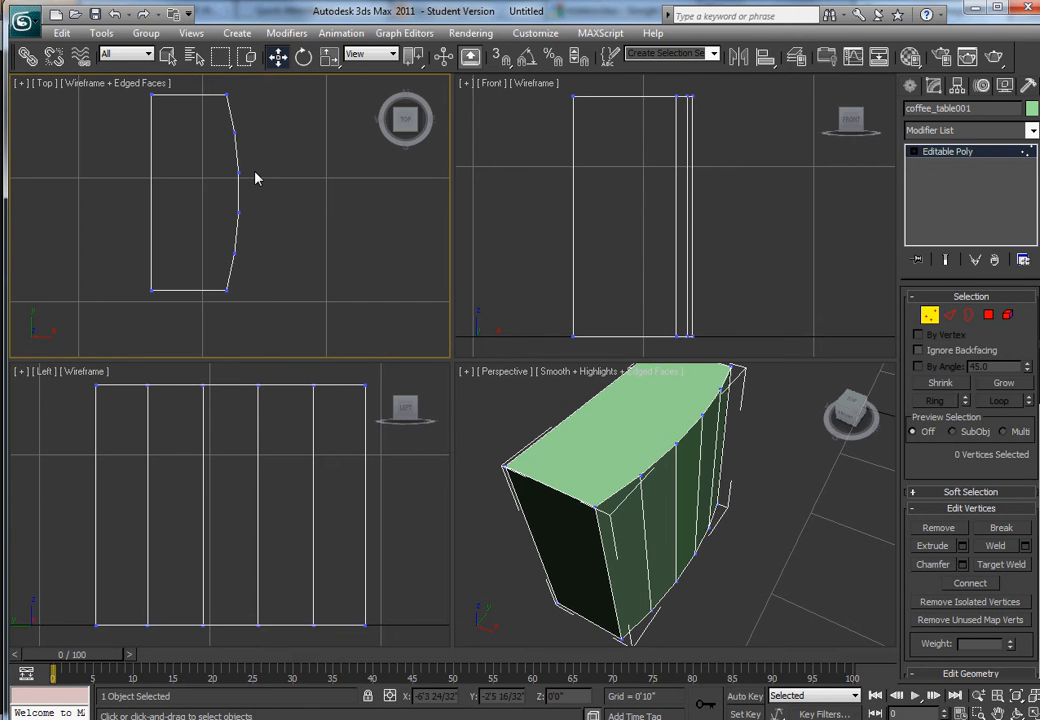
Delete the top and bottom polygons of the half table at Polygon level, leaving only its side walls.
key(4)
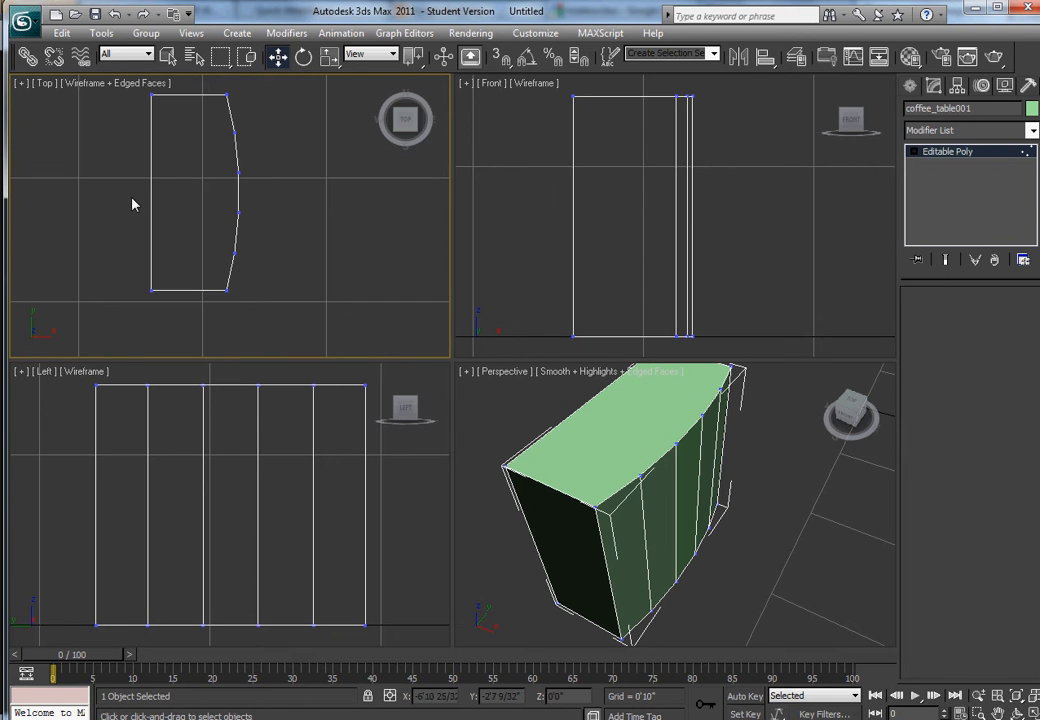
click(158, 214)
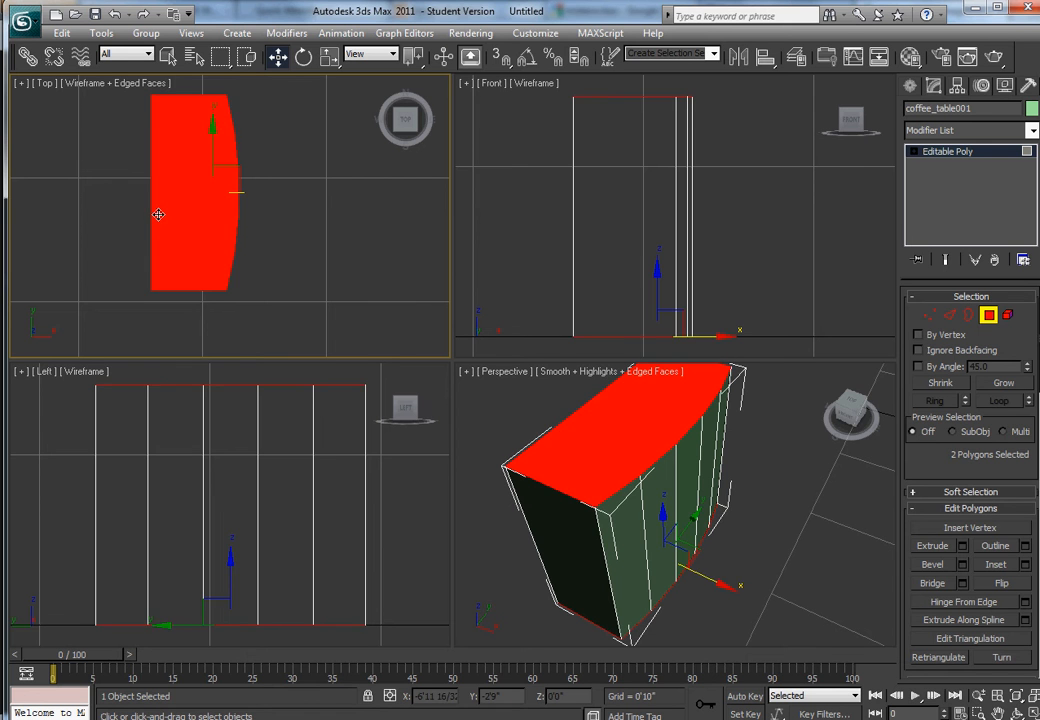
click(190, 342)
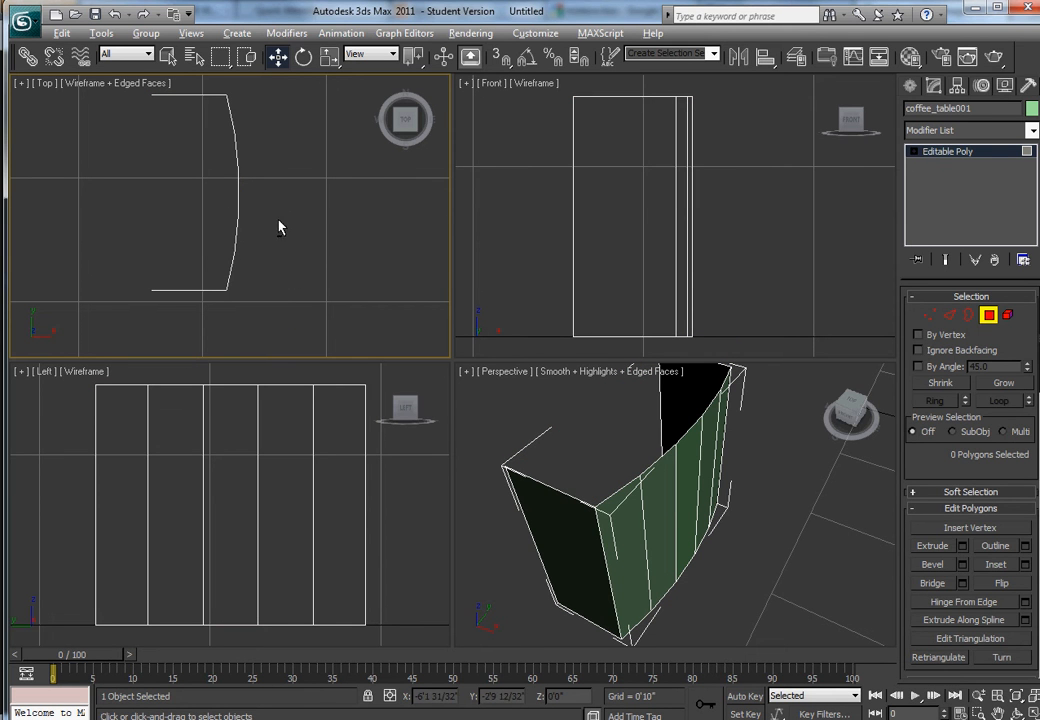
Switch to Firefox to examine the coffee table in the interior reference photo, and return to 3ds Max.
key(alt+Tab)
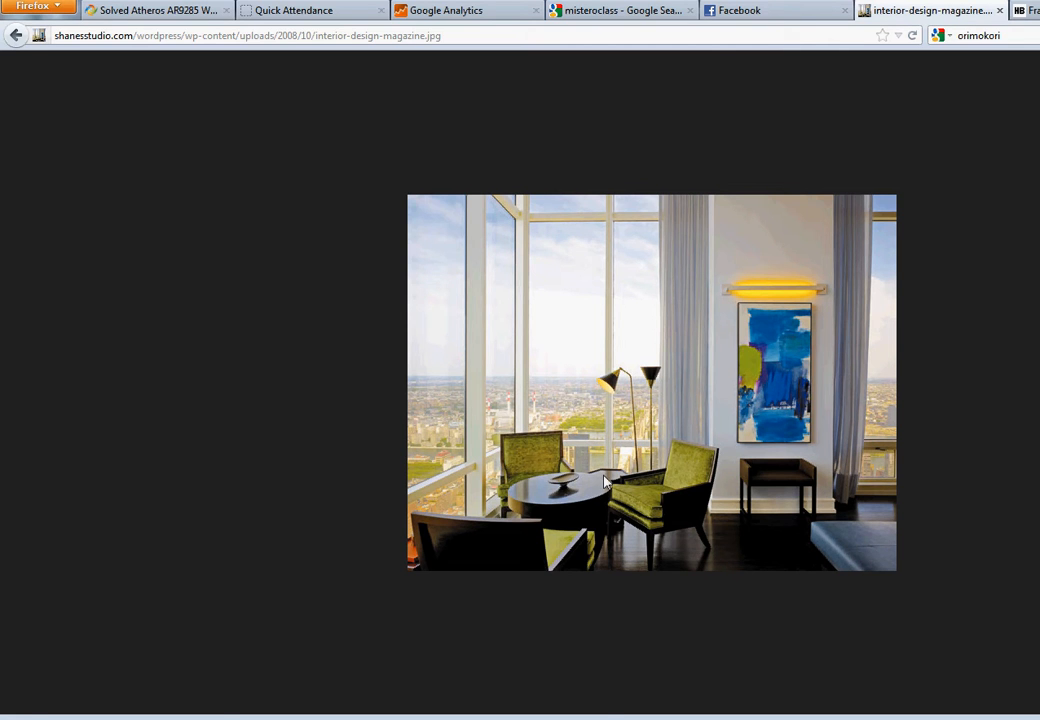
key(alt+Tab)
key(alt+Tab)
key(alt+Tab)
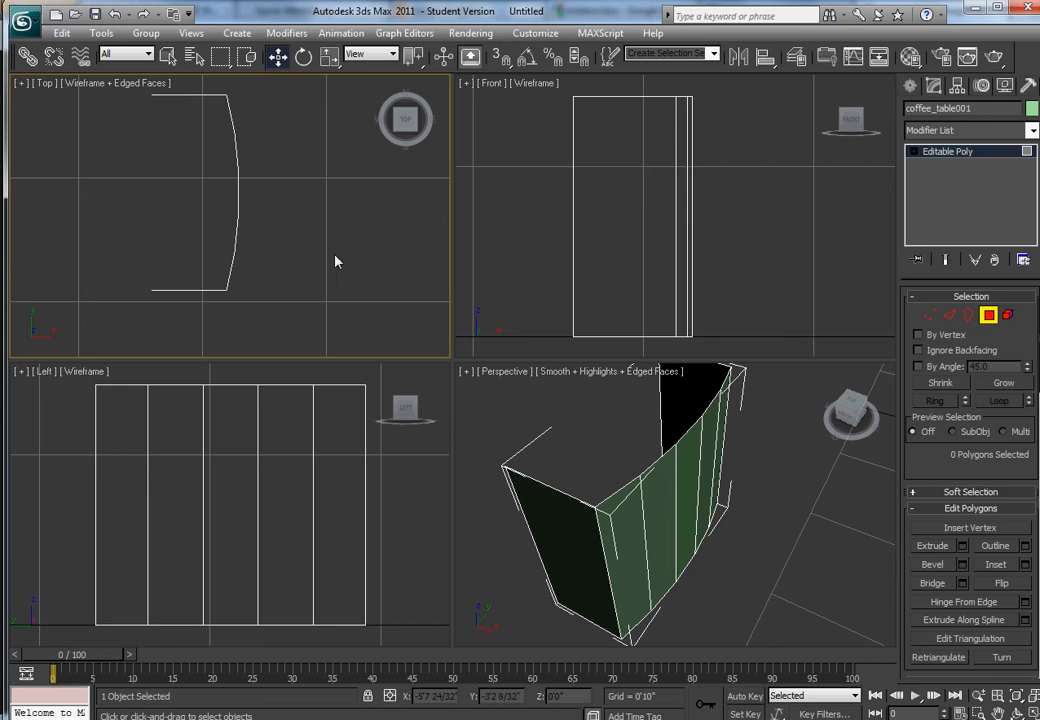
Select the loop of top edges on the side walls and extrude it inward by scaling and moving it to form a thin rim.
key(2)
click(234, 130)
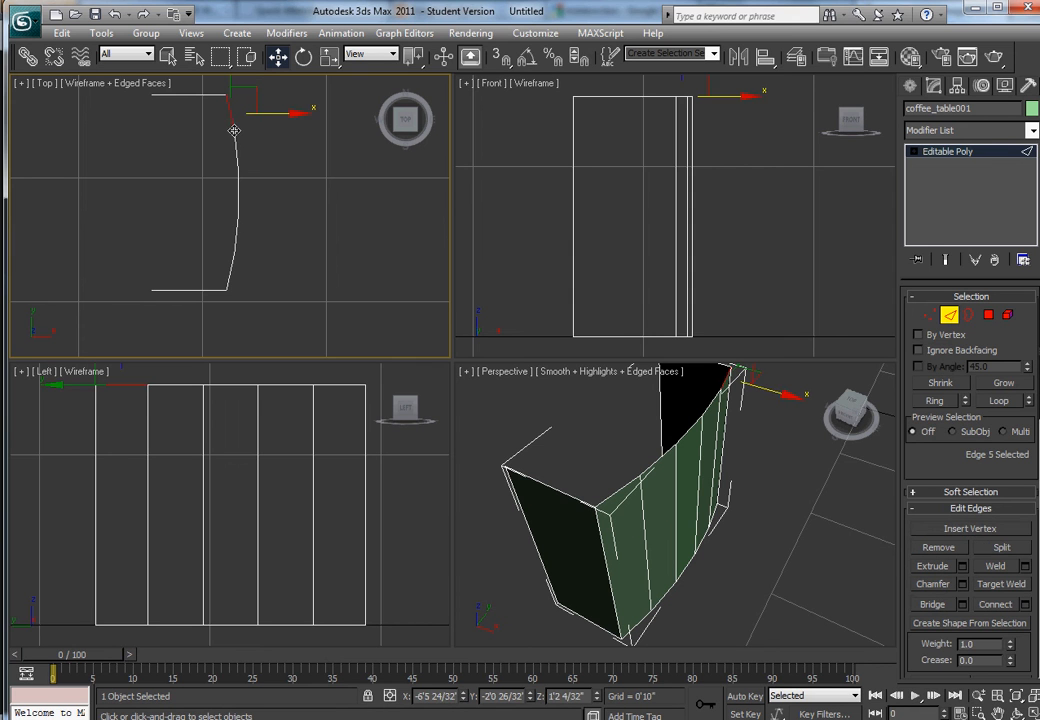
click(998, 400)
alt+middle_drag(553, 471, 568, 317)
key(shift+z)
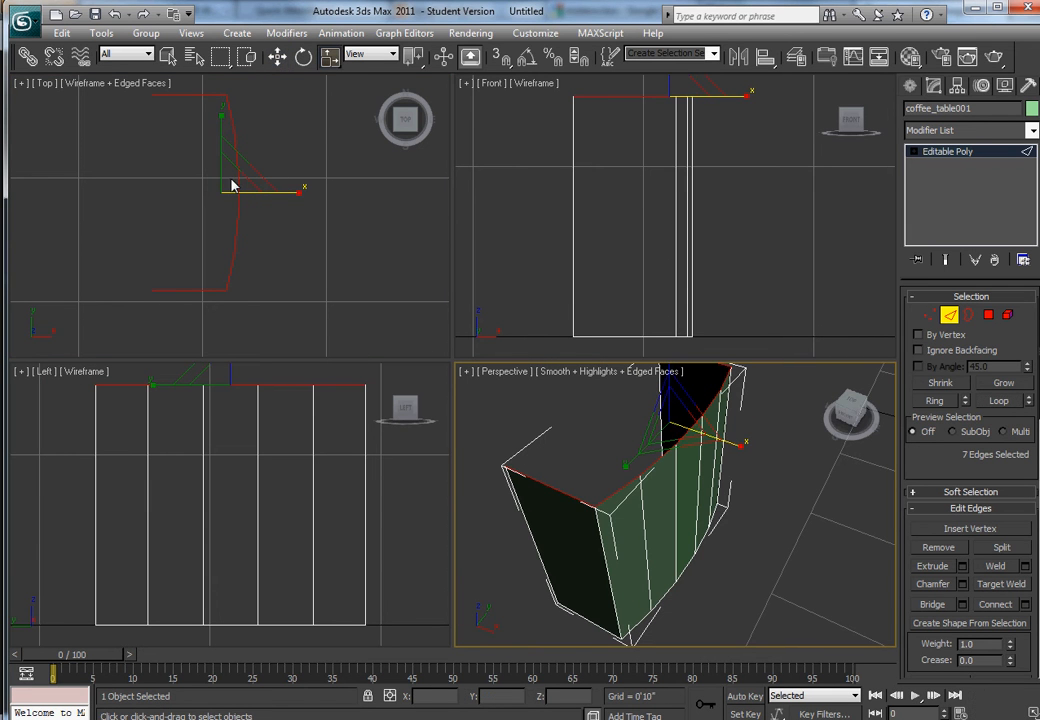
key(r)
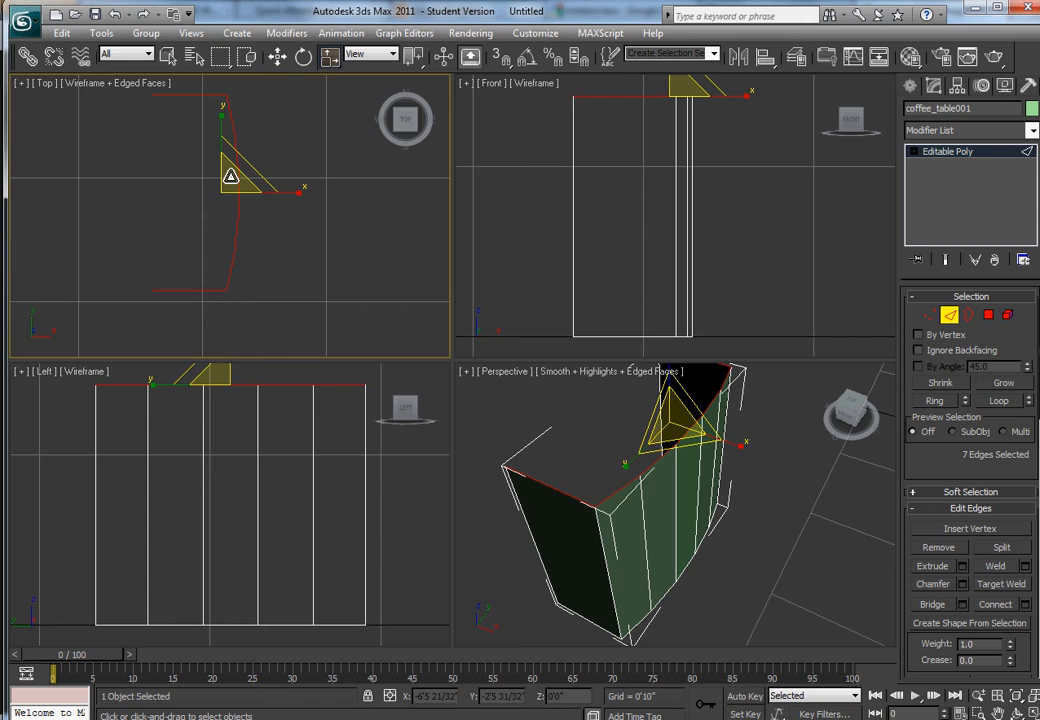
drag(230, 177, 280, 192)
key(w)
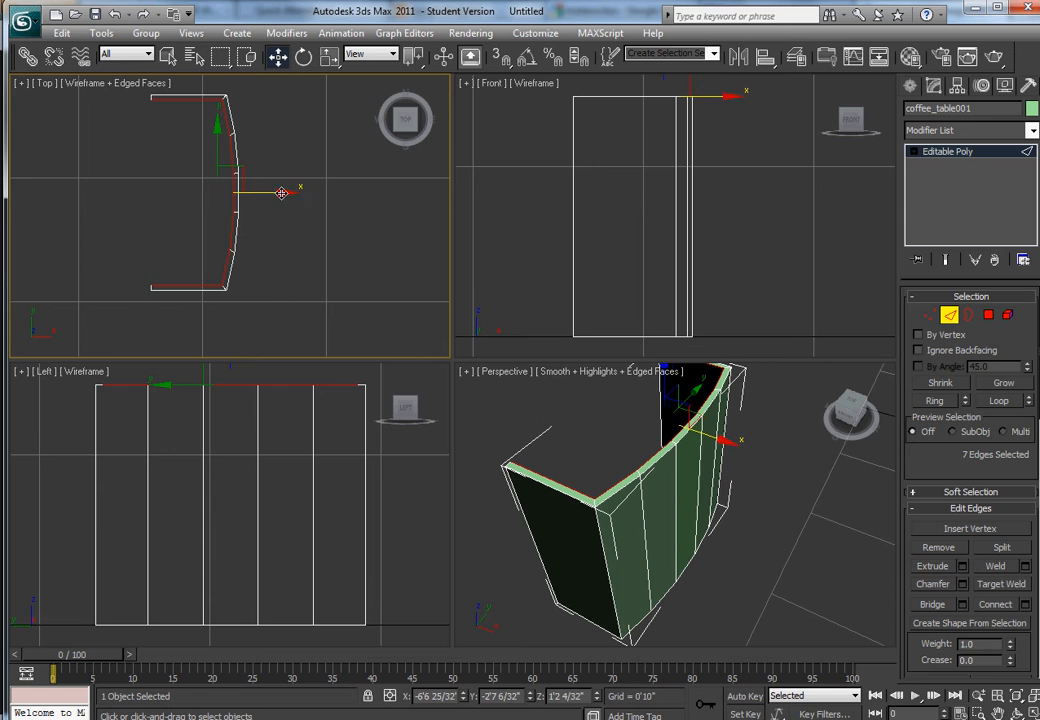
Extrude the rim's inner edge loop downward by about 9/32" in the Left view.
right_click(269, 450)
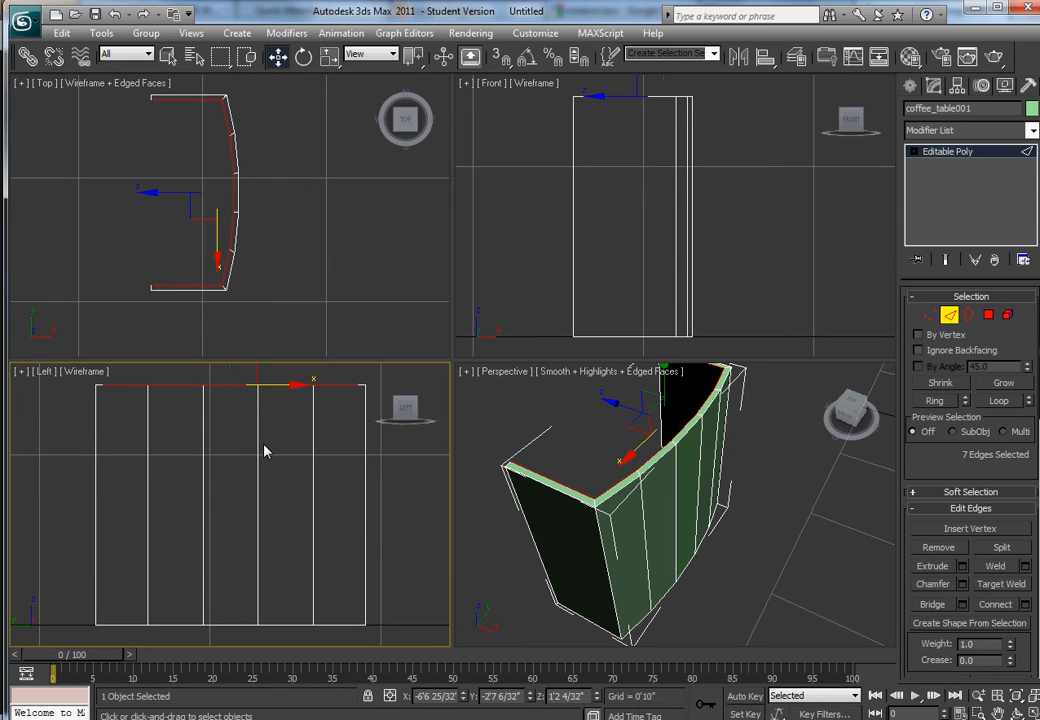
middle_drag(211, 406, 225, 481)
drag(238, 392, 238, 400)
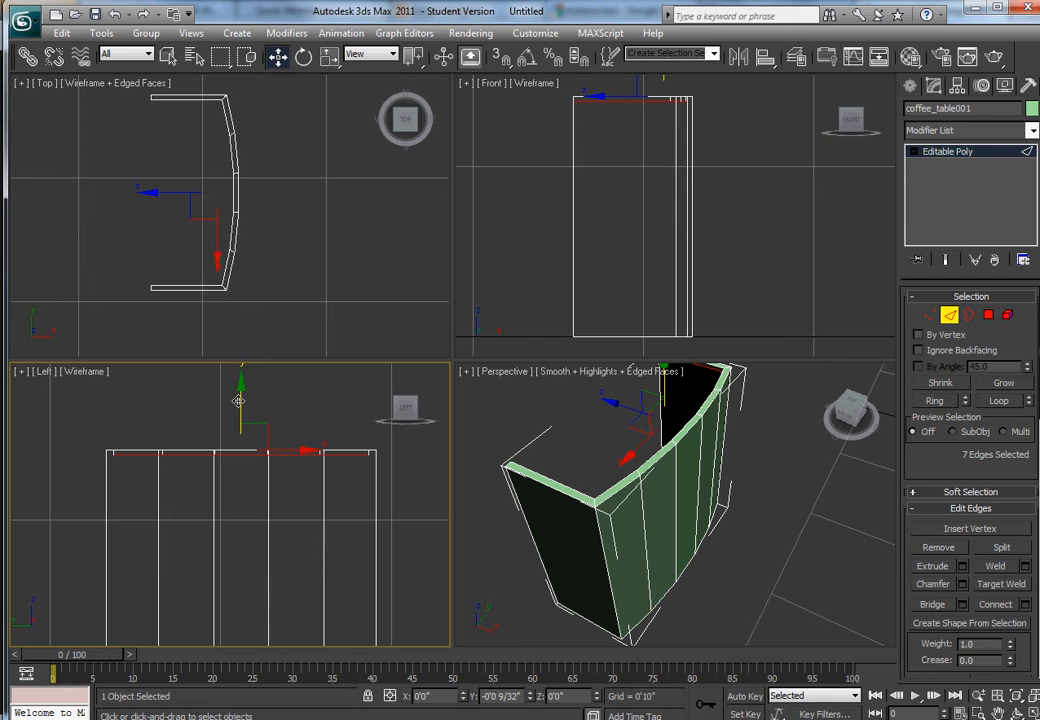
Keep only the five curved-side edges of the rim's lowered inner loop and extrude them straight across to the open side, forming the tabletop.
drag(238, 400, 238, 405)
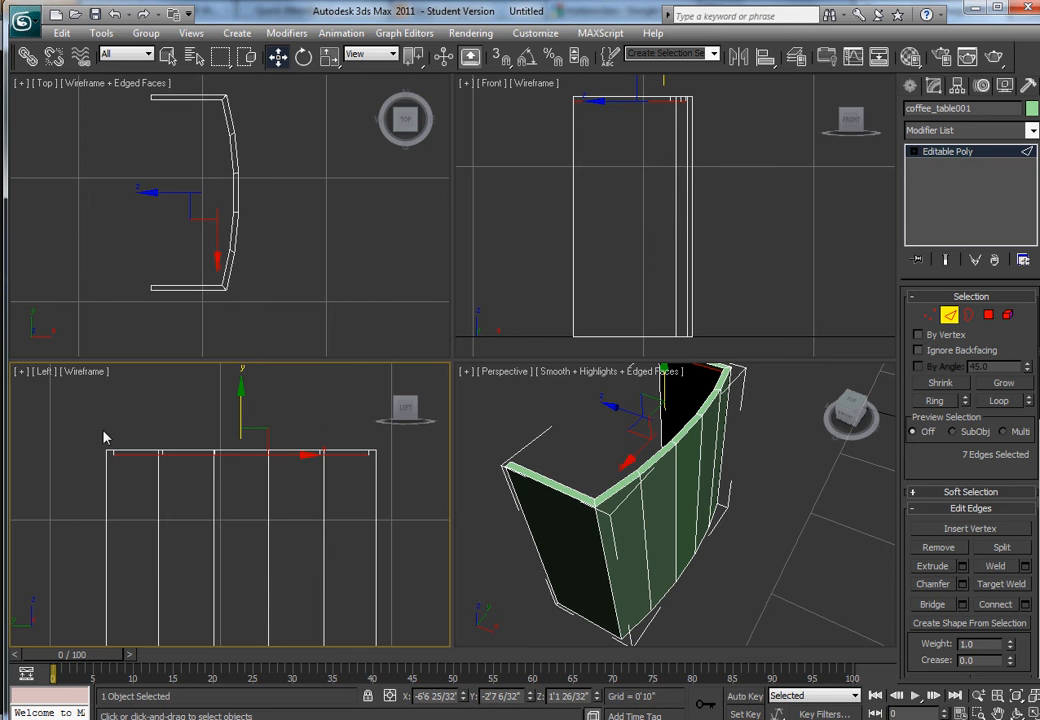
alt+drag(137, 312, 181, 75)
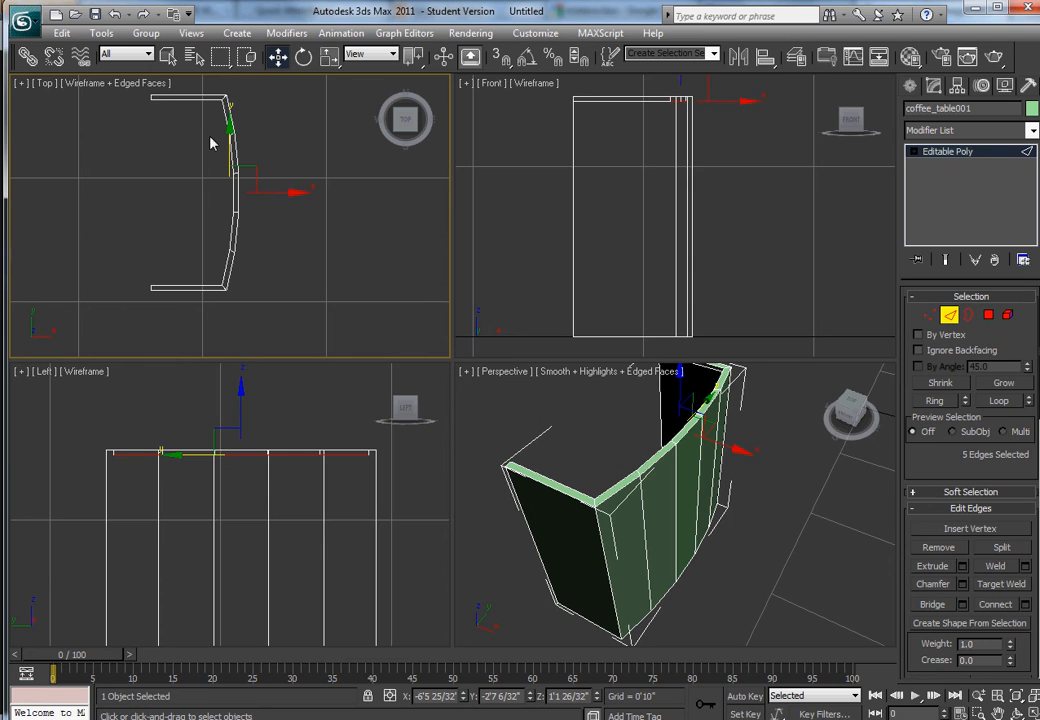
shift+drag(295, 193, 226, 188)
key(r)
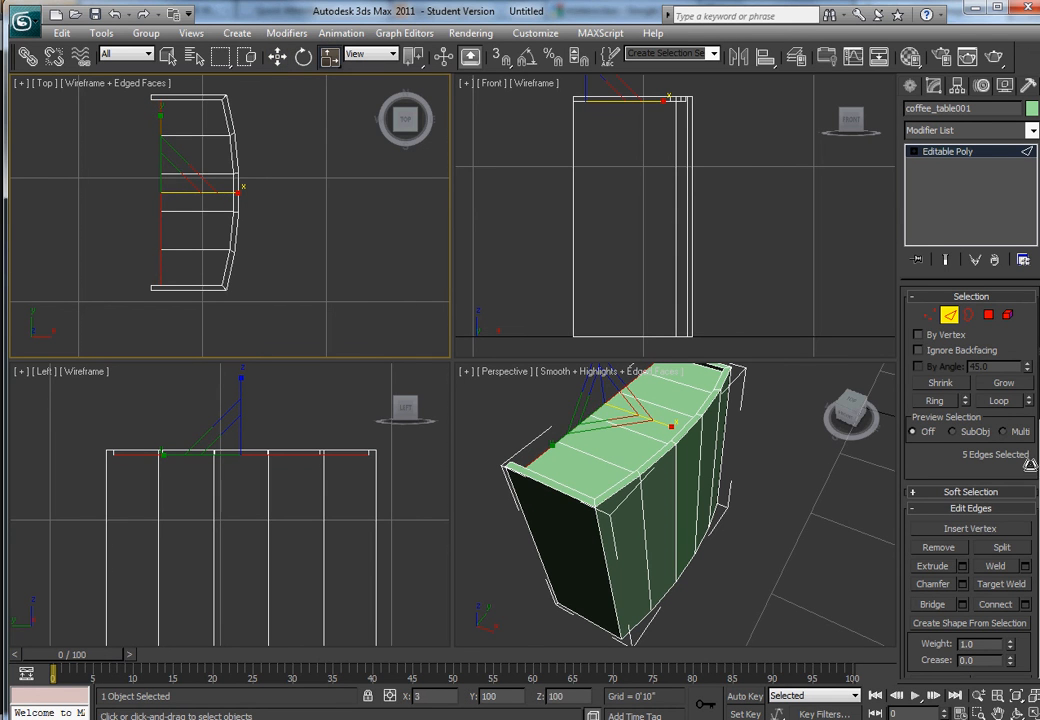
key(w)
drag(216, 193, 206, 193)
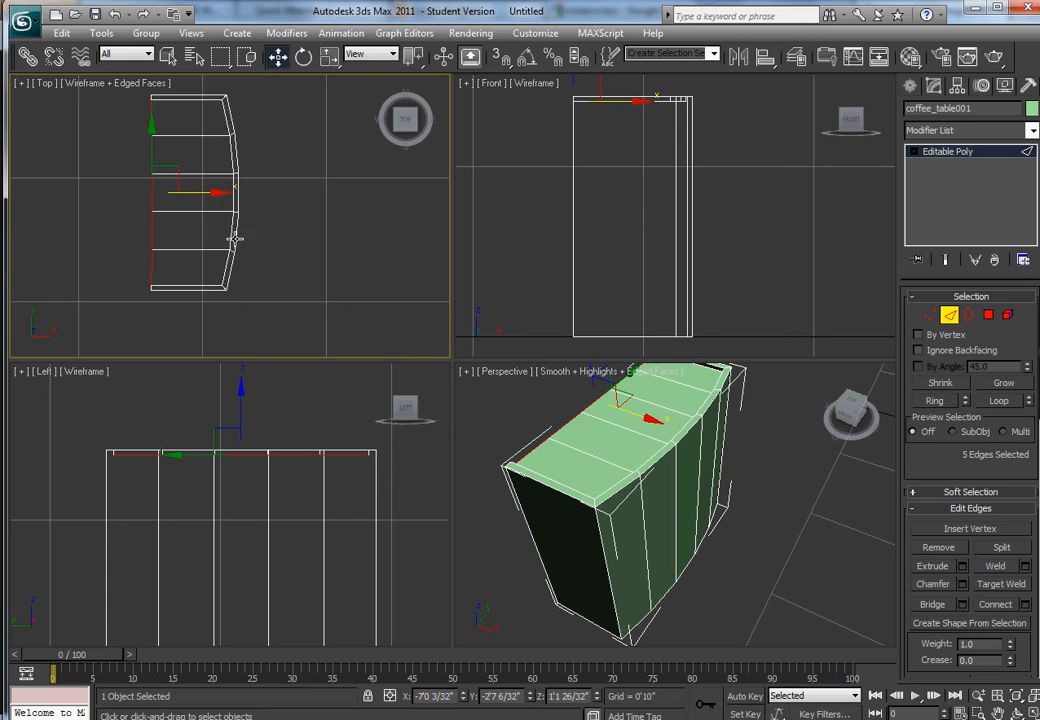
Select the five bottom edges of the curved side wall, undoing any stray edges picked along the way.
alt+middle_drag(297, 295, 383, 224)
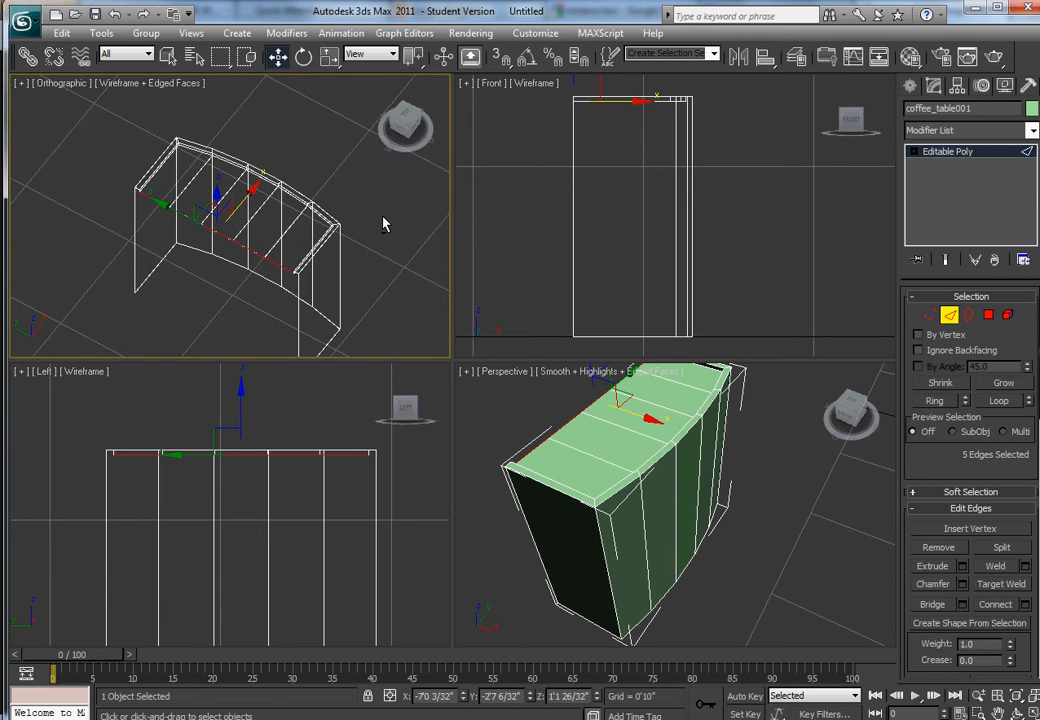
click(195, 248)
ctrl+click(234, 264)
ctrl+click(262, 275)
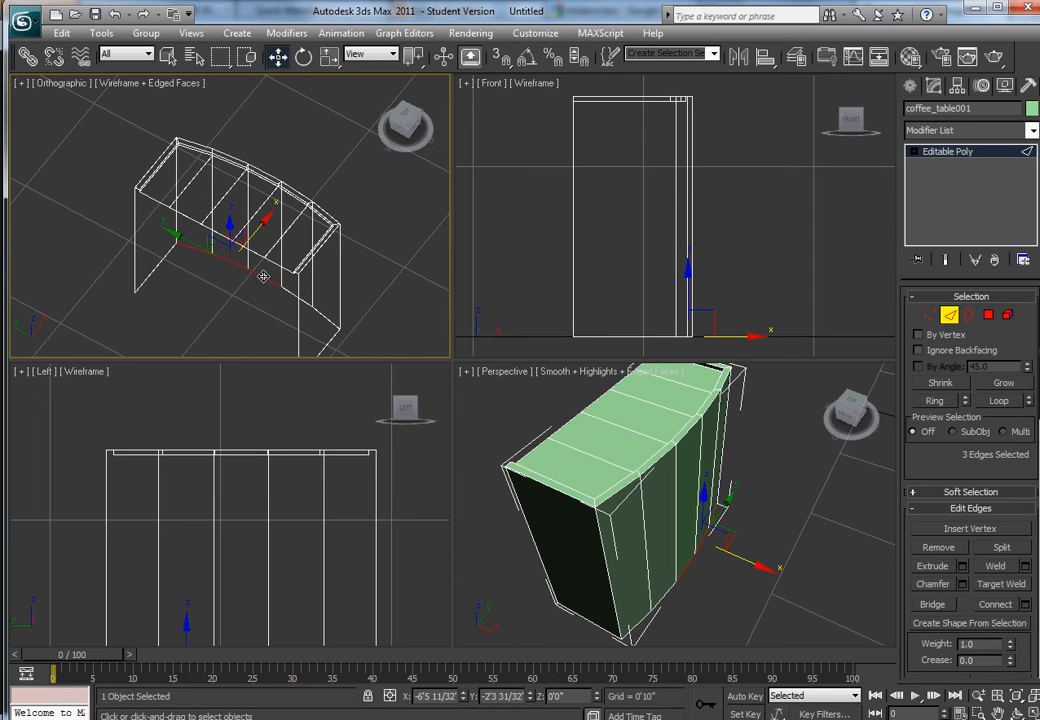
ctrl+click(301, 305)
ctrl+click(302, 303)
ctrl+click(318, 308)
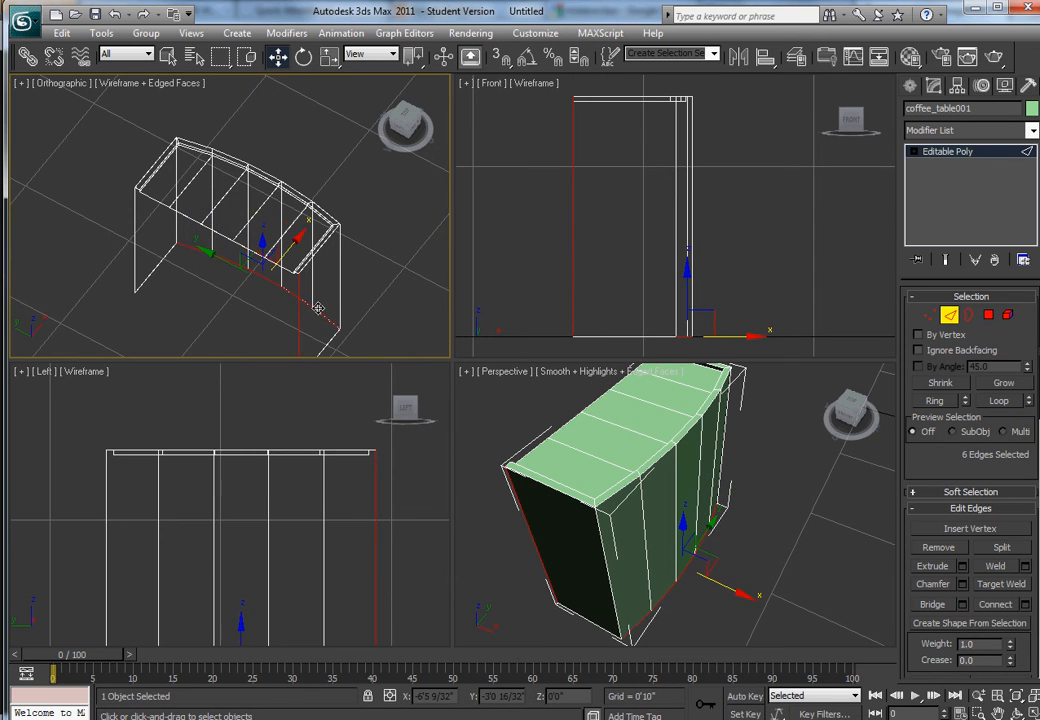
click(300, 352)
key(super)
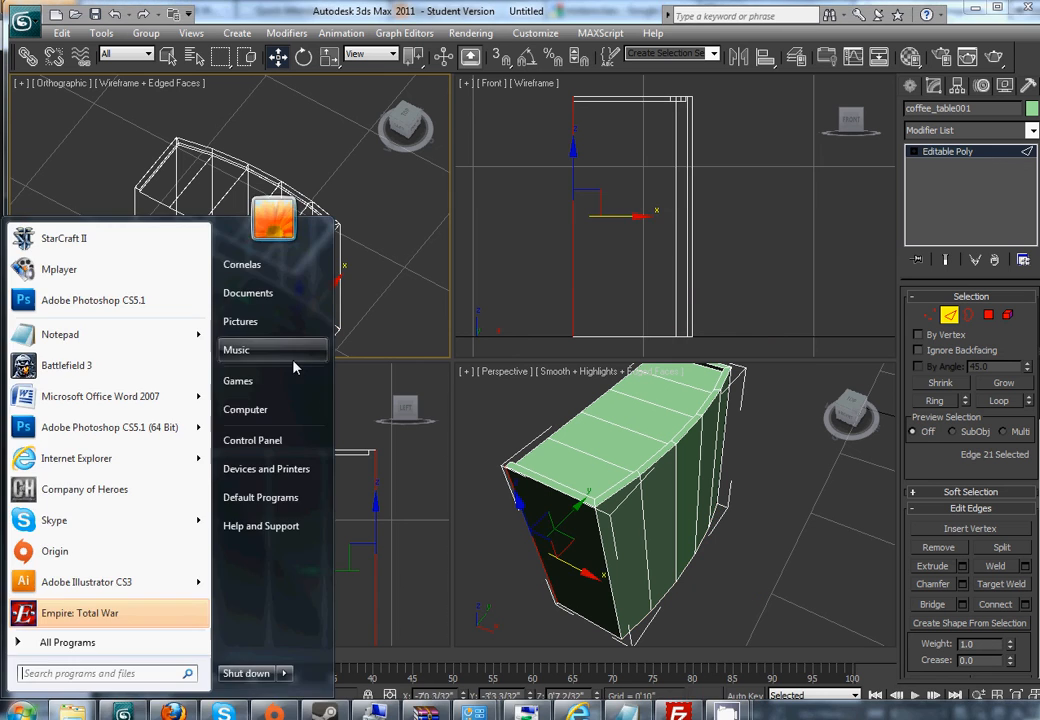
click(369, 285)
key(ctrl+z)
key(ctrl+z)
alt+drag(259, 324, 322, 358)
middle_drag(270, 318, 258, 254)
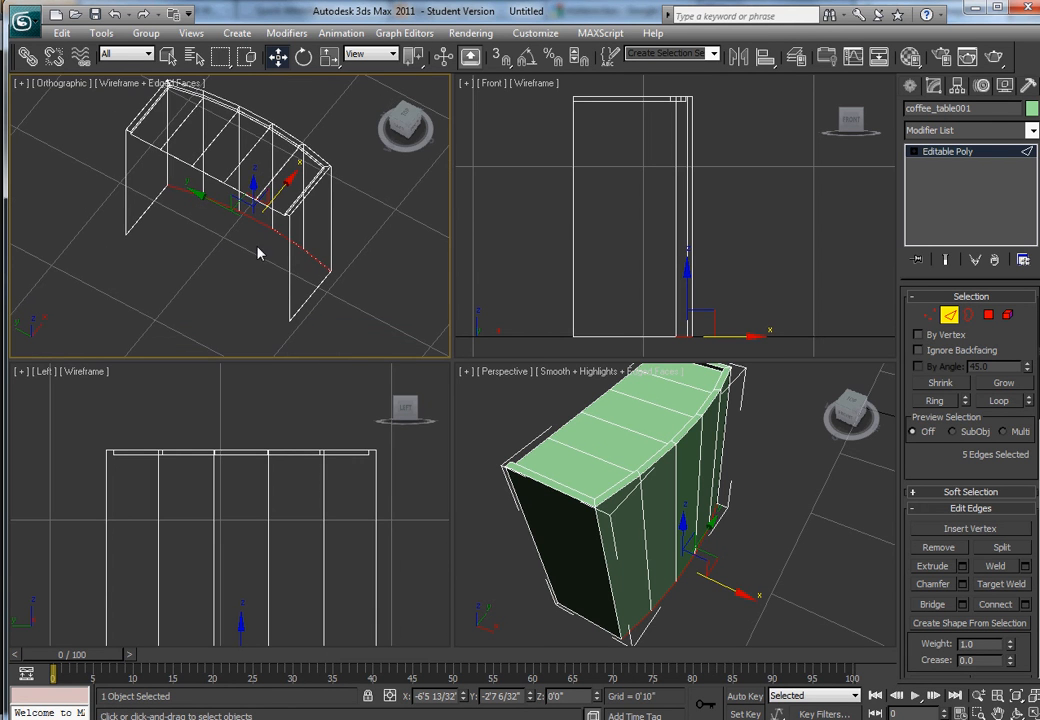
Extrude the selected bottom edges across to the open side in the Top view, flattening them along X to form the base.
key(t)
key(z)
drag(292, 222, 196, 231)
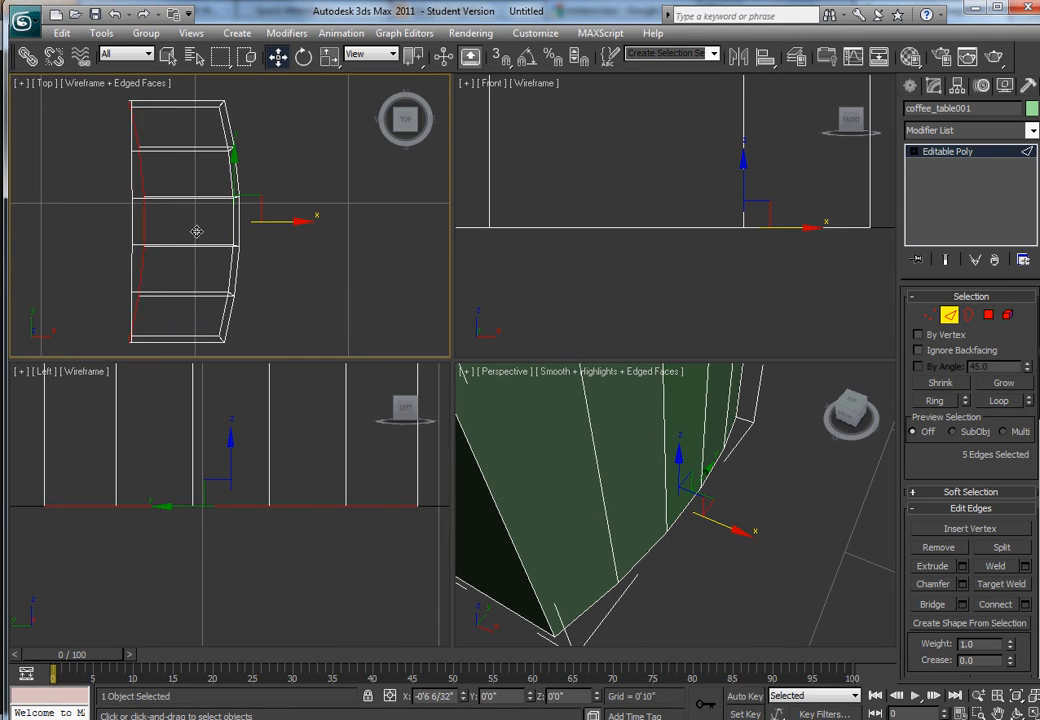
key(r)
drag(206, 218, 129, 229)
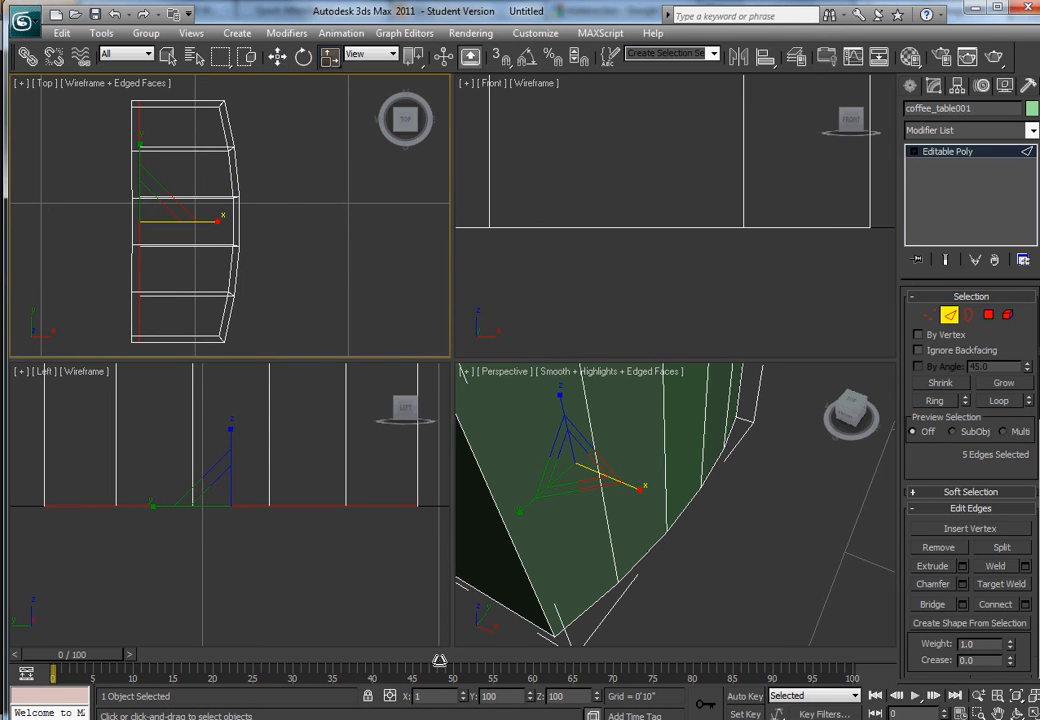
key(w)
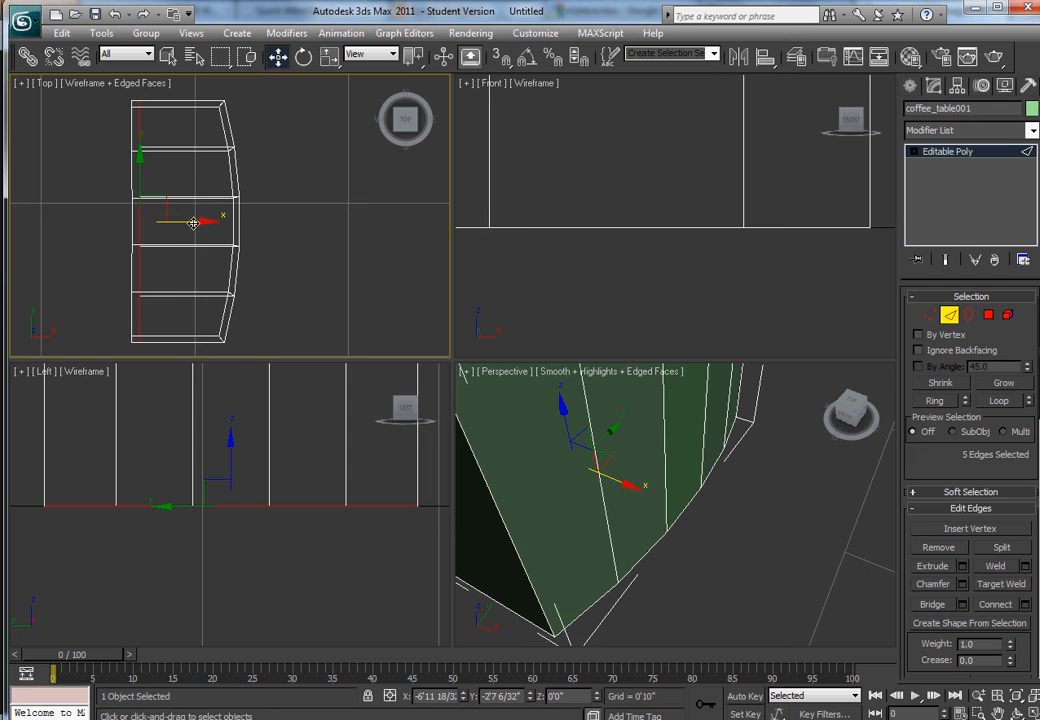
drag(185, 222, 186, 222)
Weld the overlapping corner vertices of the open side, at both the base and the tabletop, with a threshold of 0'11 25/32".
alt+middle_drag(186, 222, 253, 97)
middle_drag(158, 204, 256, 205)
key(1)
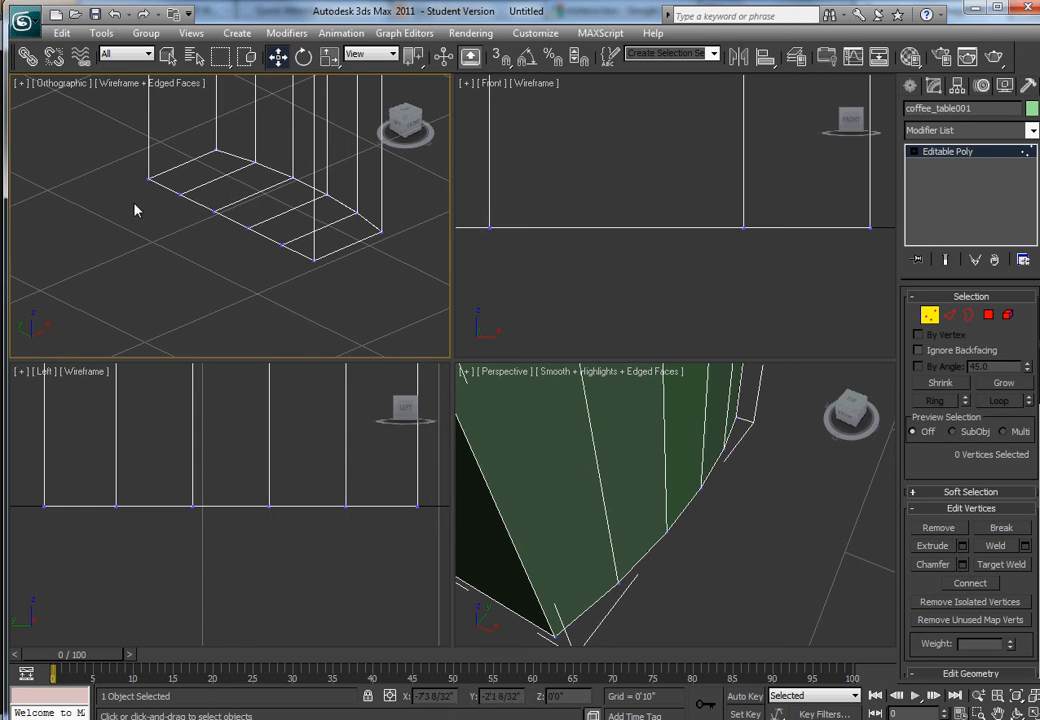
drag(133, 171, 155, 196)
ctrl+drag(308, 254, 322, 272)
middle_drag(178, 100, 167, 246)
middle_drag(145, 154, 214, 204)
scroll(200, 190, up, 4)
ctrl+drag(211, 172, 192, 186)
middle_drag(208, 218, 112, 174)
scroll(195, 195, down, 4)
middle_drag(232, 262, 139, 192)
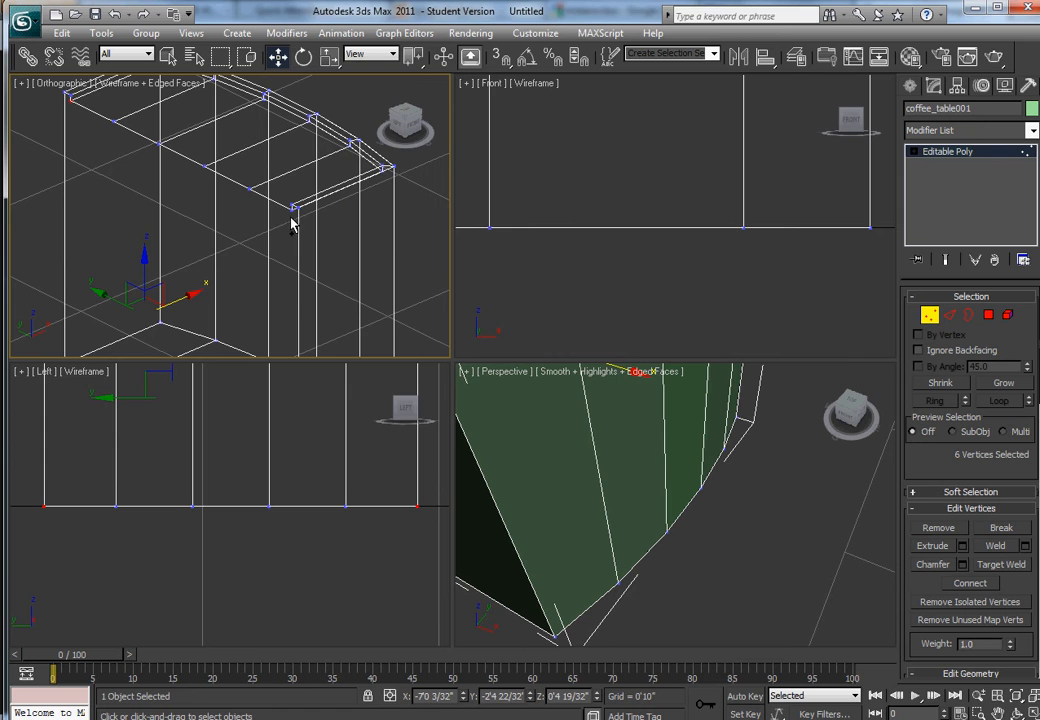
ctrl+drag(297, 212, 291, 207)
right_click(287, 236)
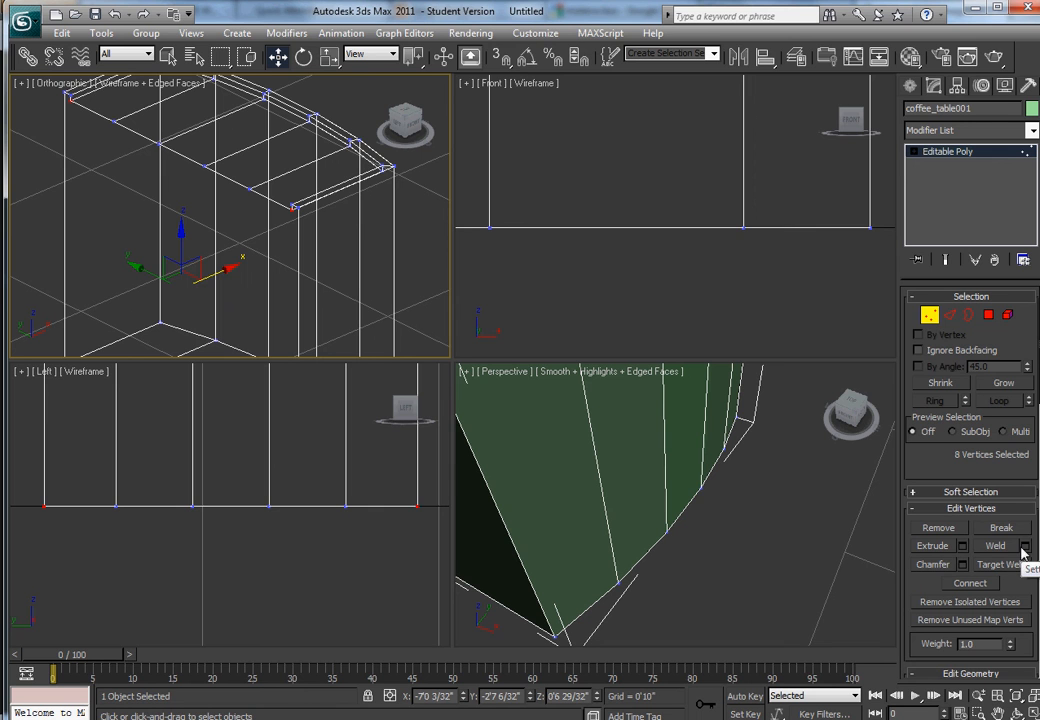
click(1023, 547)
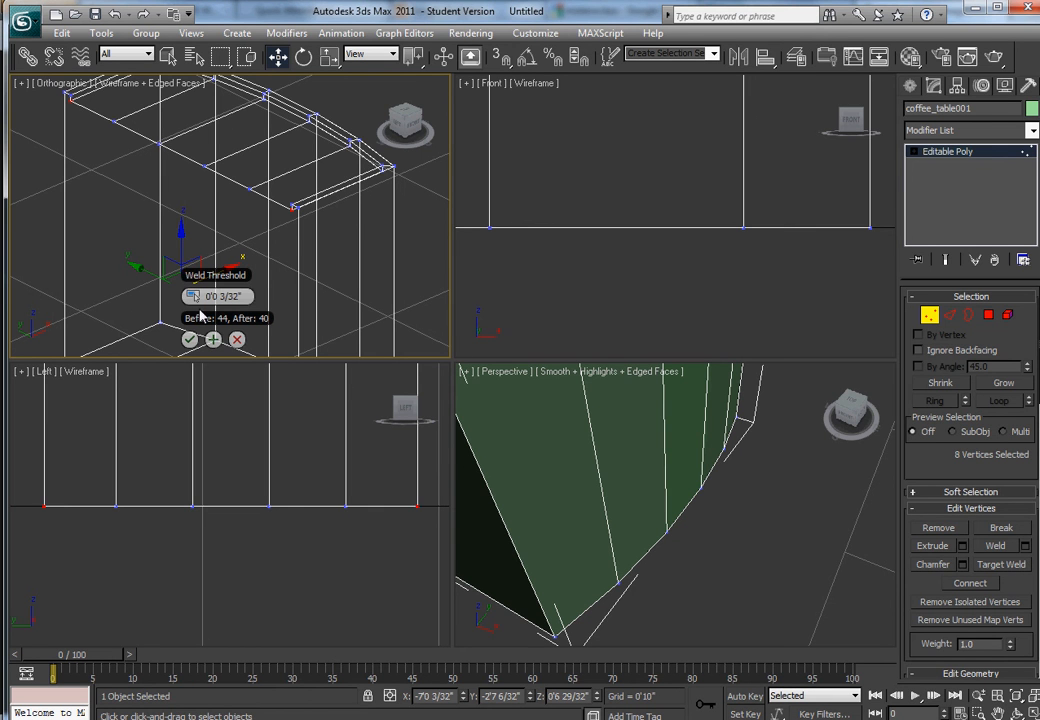
drag(196, 297, 441, 283)
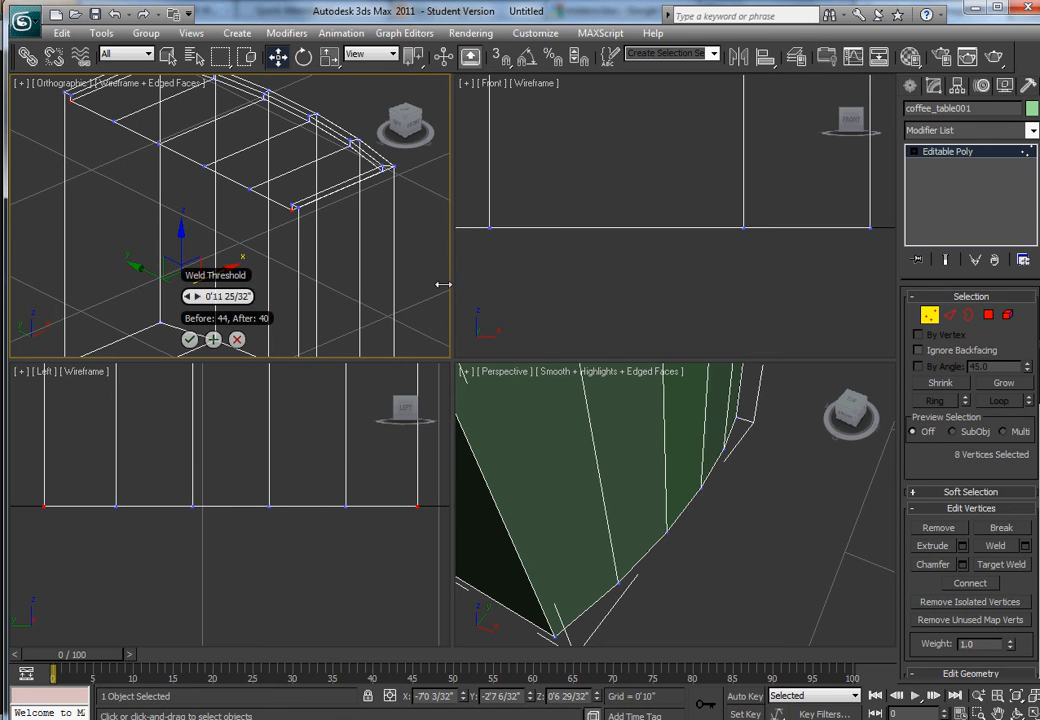
click(189, 339)
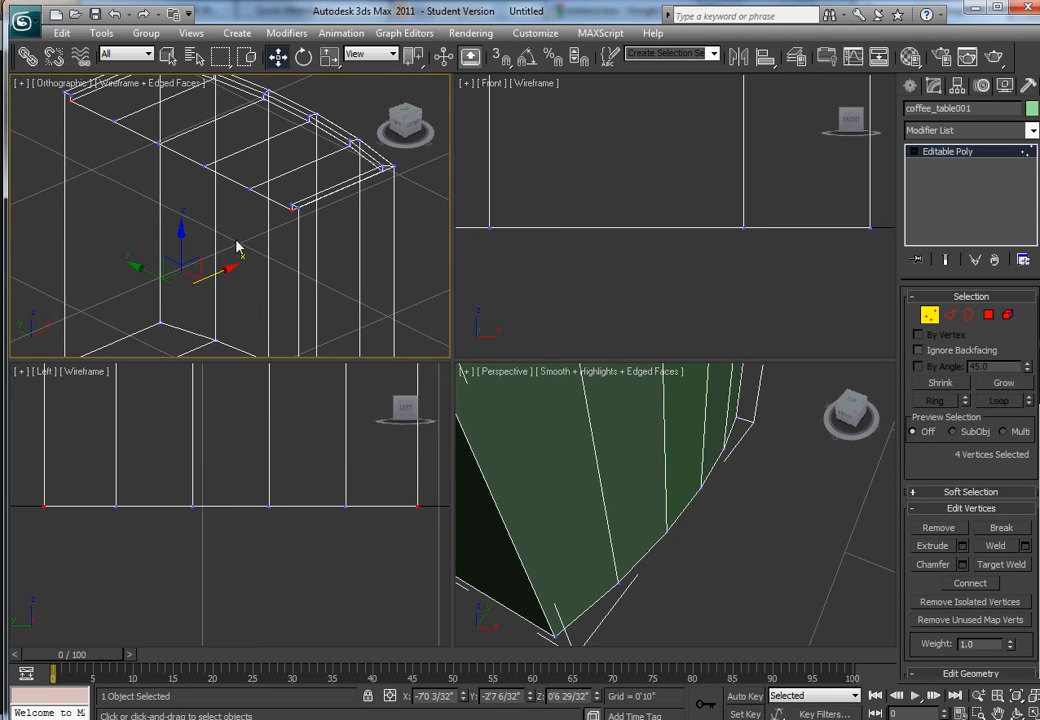
Check the welded vertex at the tabletop's front open corner and clear the selection.
click(293, 208)
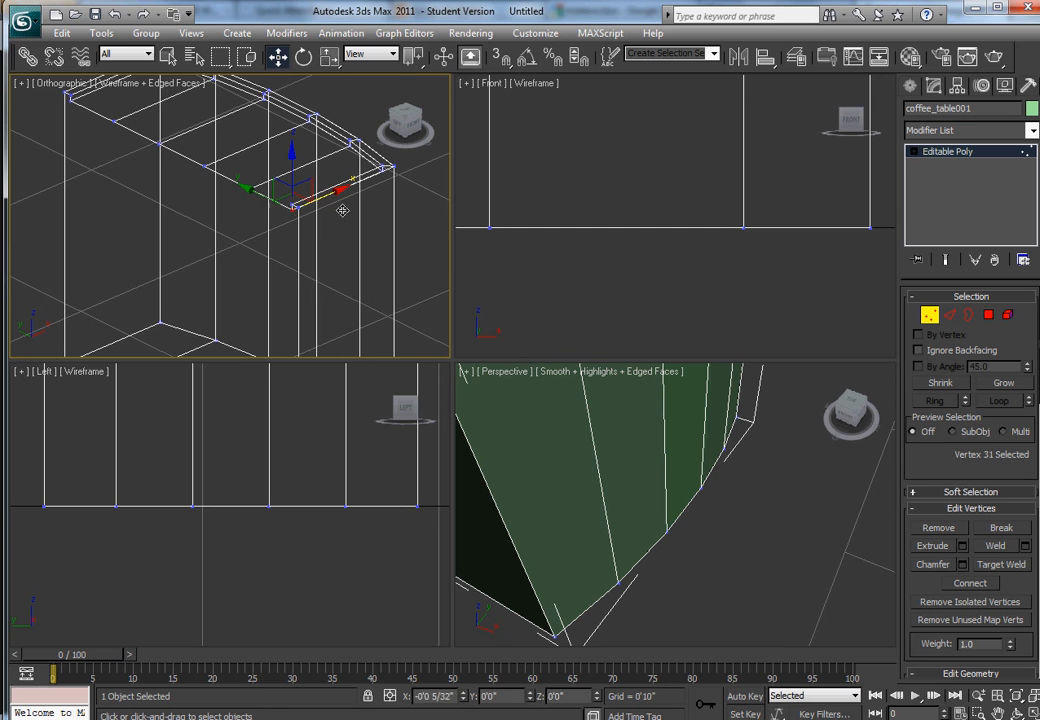
click(294, 284)
scroll(291, 281, down, 2)
middle_drag(289, 278, 305, 212)
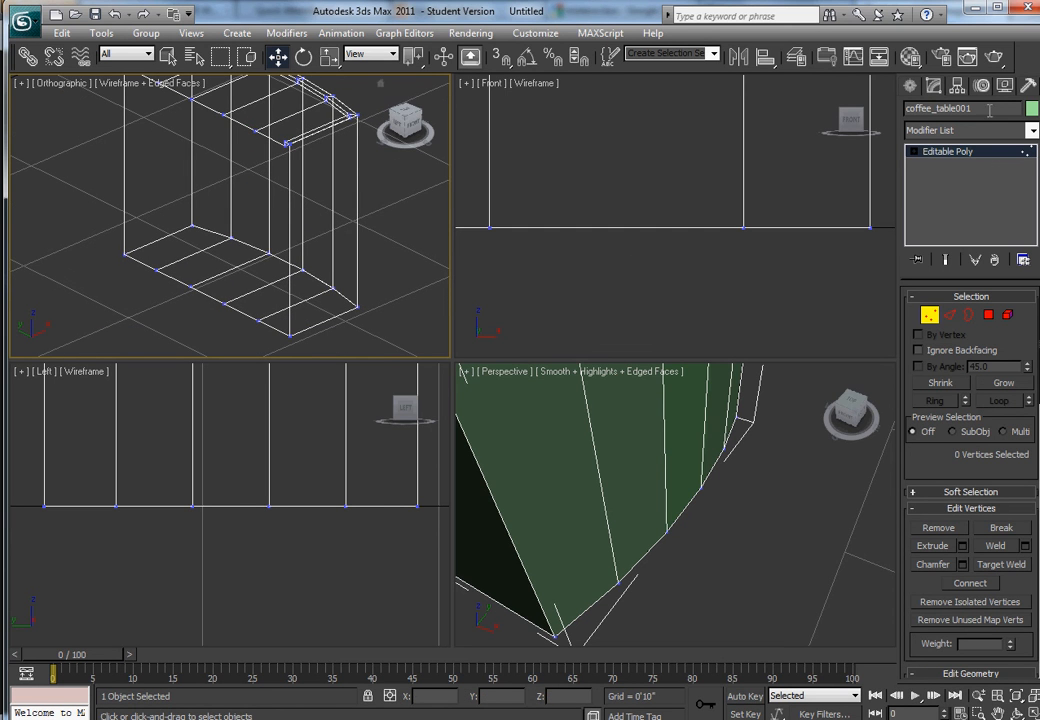
Center the half table's pivot to the object and move it along X to the middle of the open side.
click(1034, 136)
click(1034, 136)
key(t)
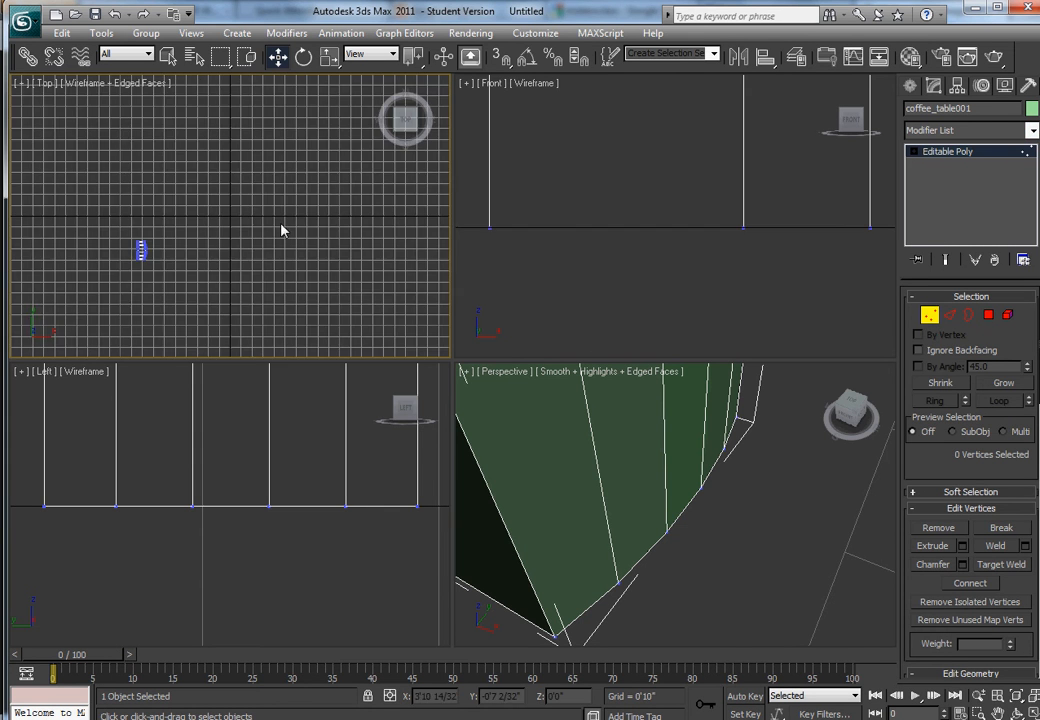
key(z)
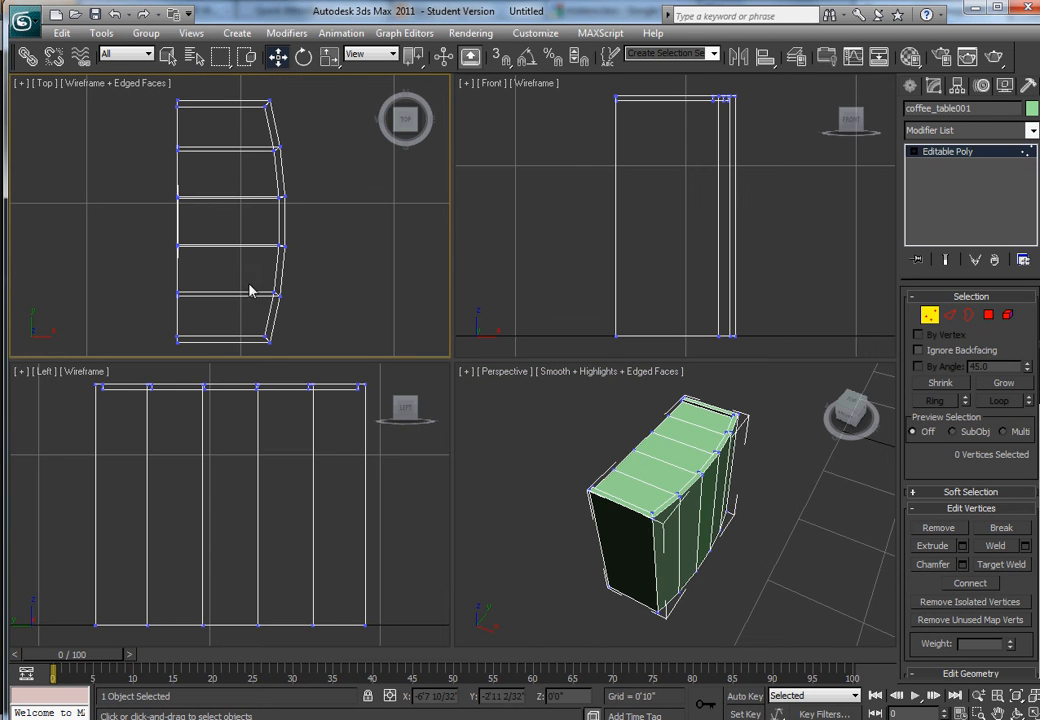
click(957, 87)
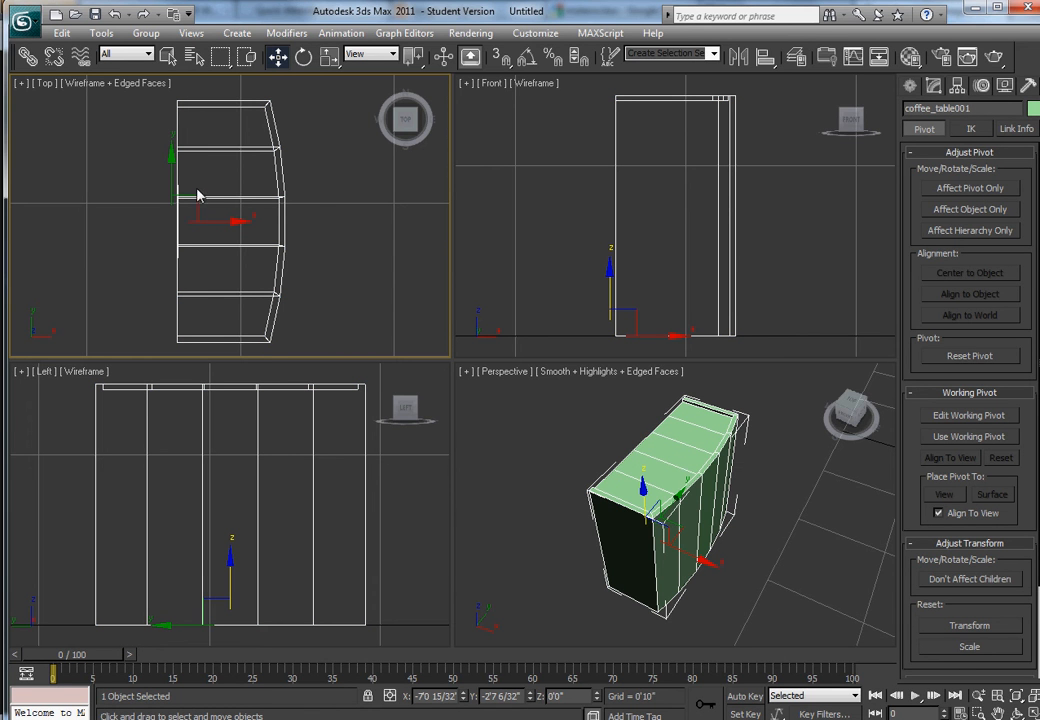
click(970, 188)
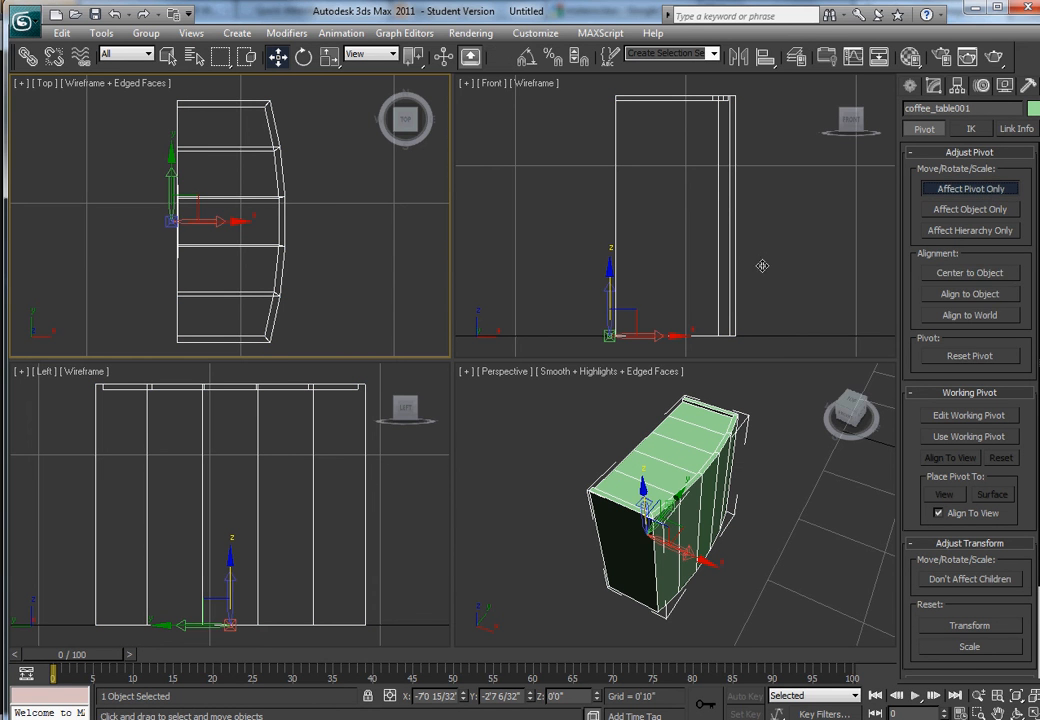
click(1002, 279)
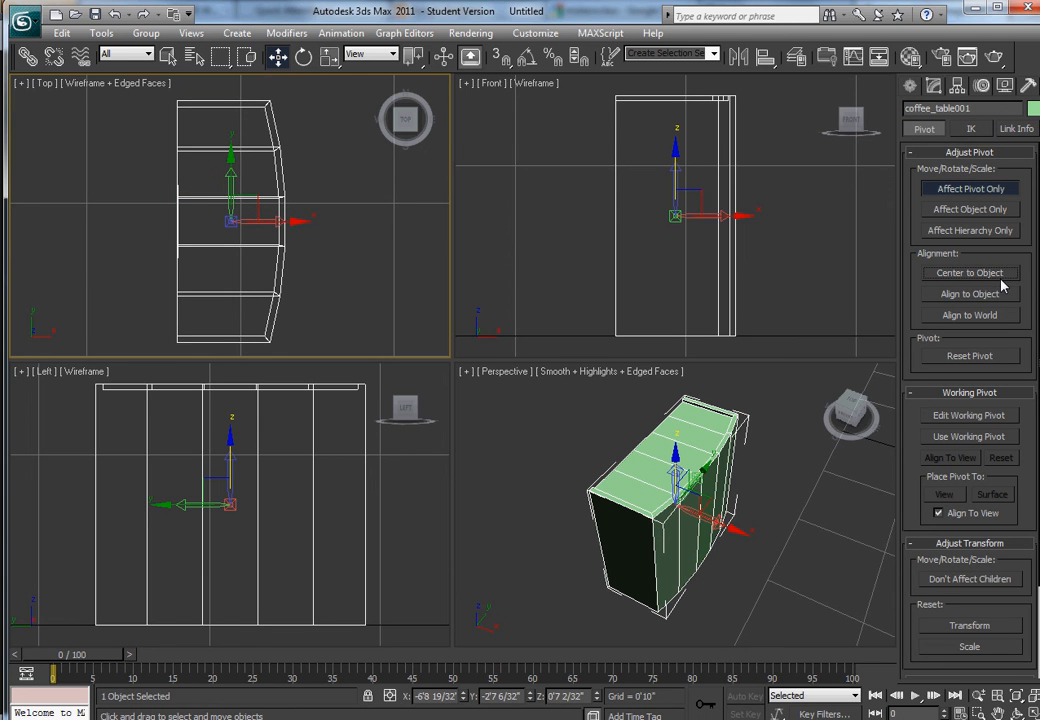
drag(290, 221, 237, 222)
key(s)
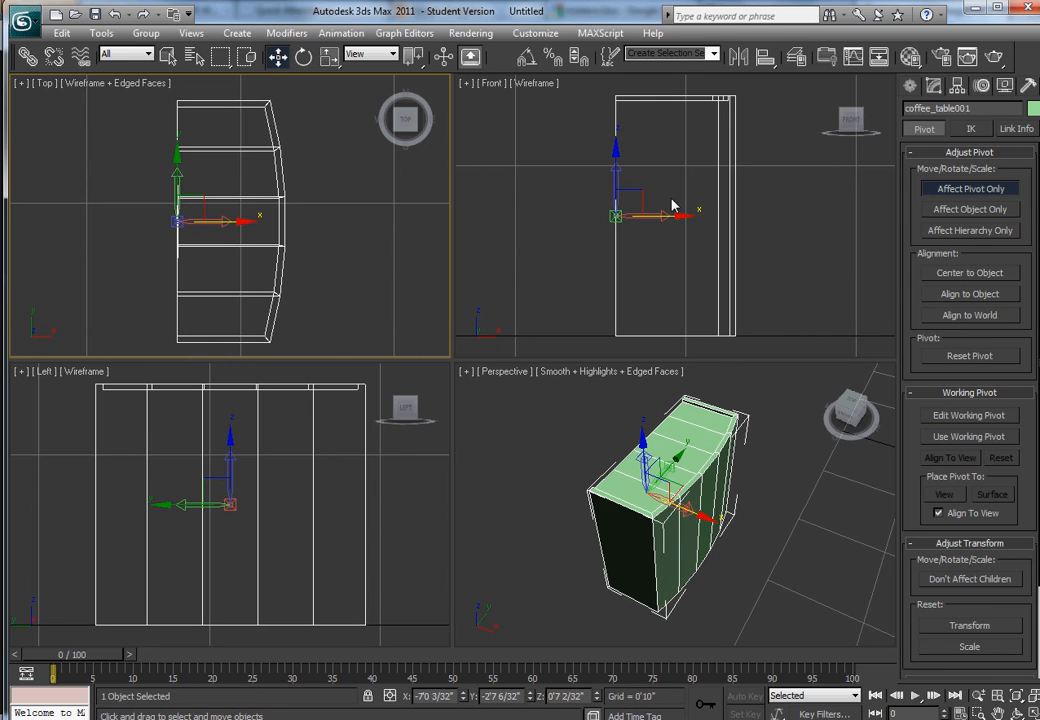
click(976, 190)
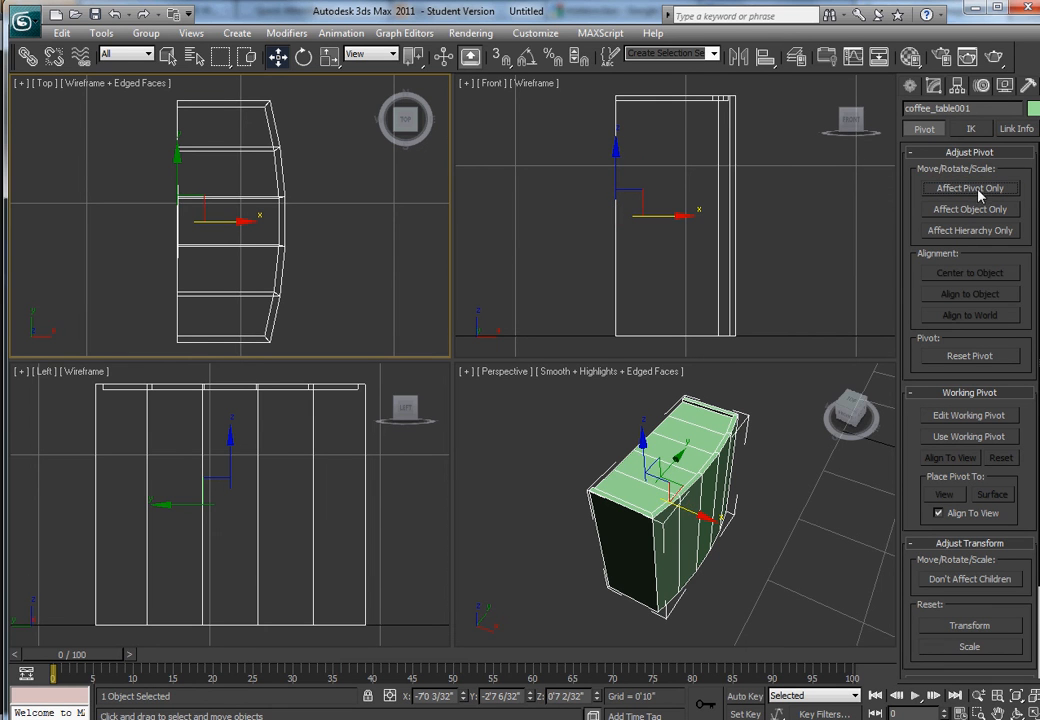
Add a Symmetry modifier to the half table to mirror it across the X axis.
click(931, 91)
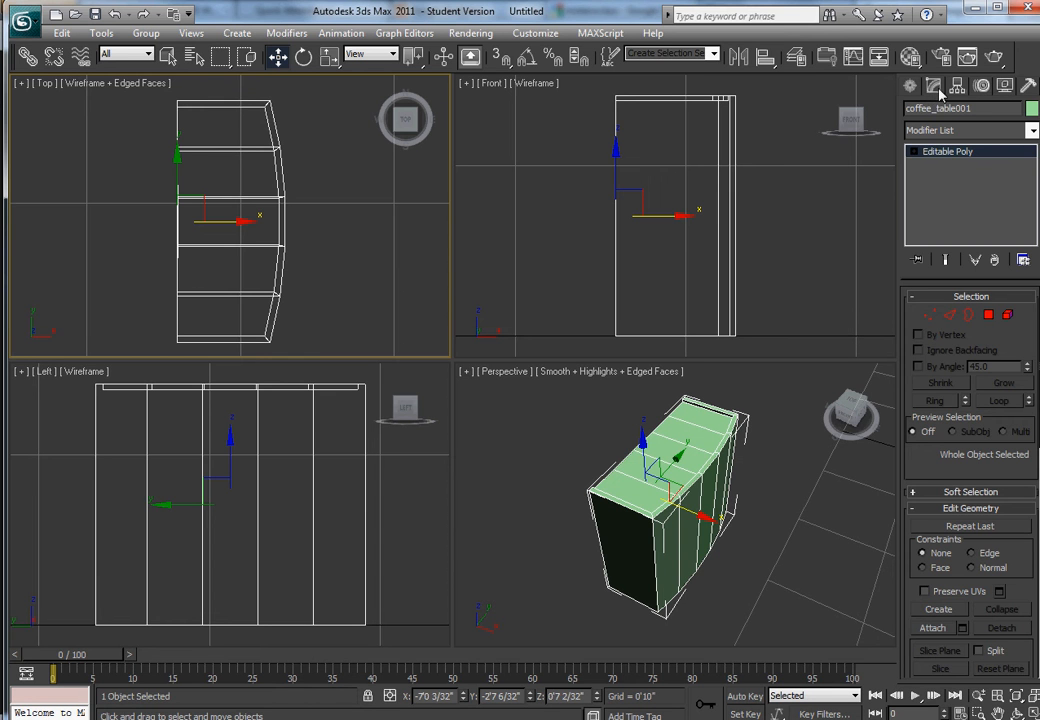
click(1031, 131)
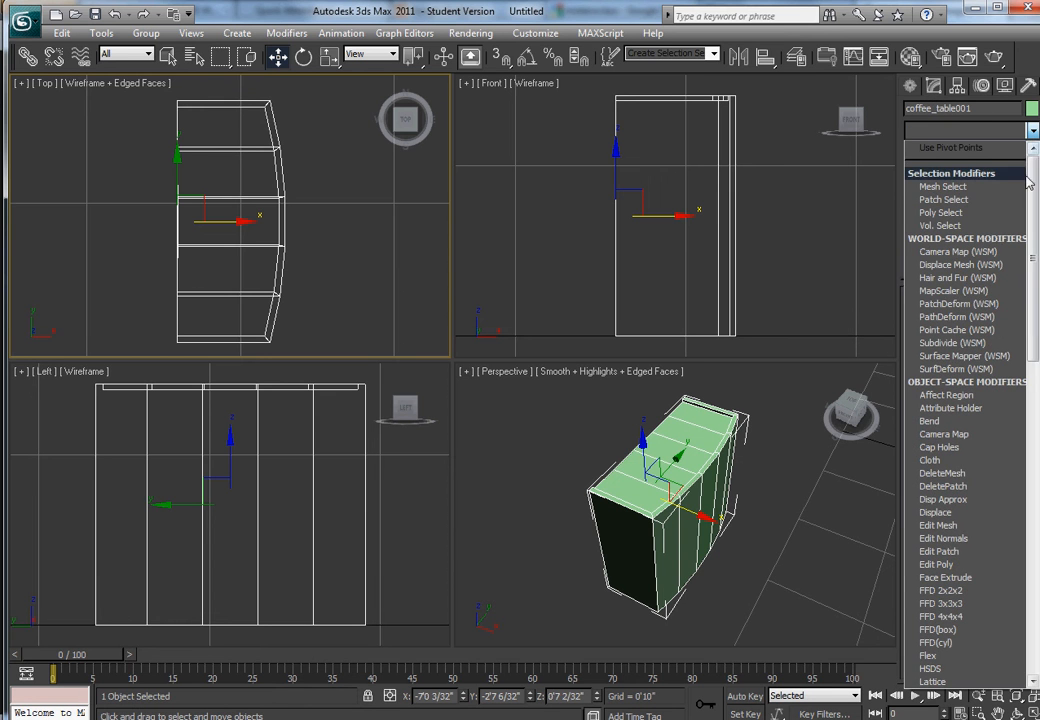
scroll(1030, 183, down, 5)
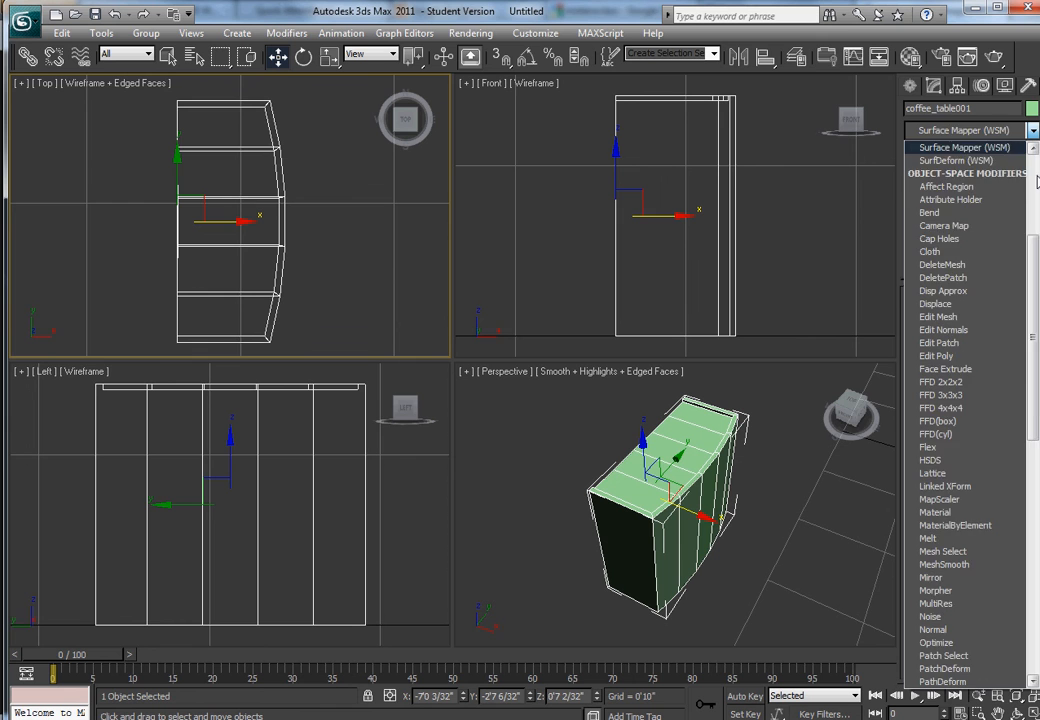
scroll(1037, 181, down, 15)
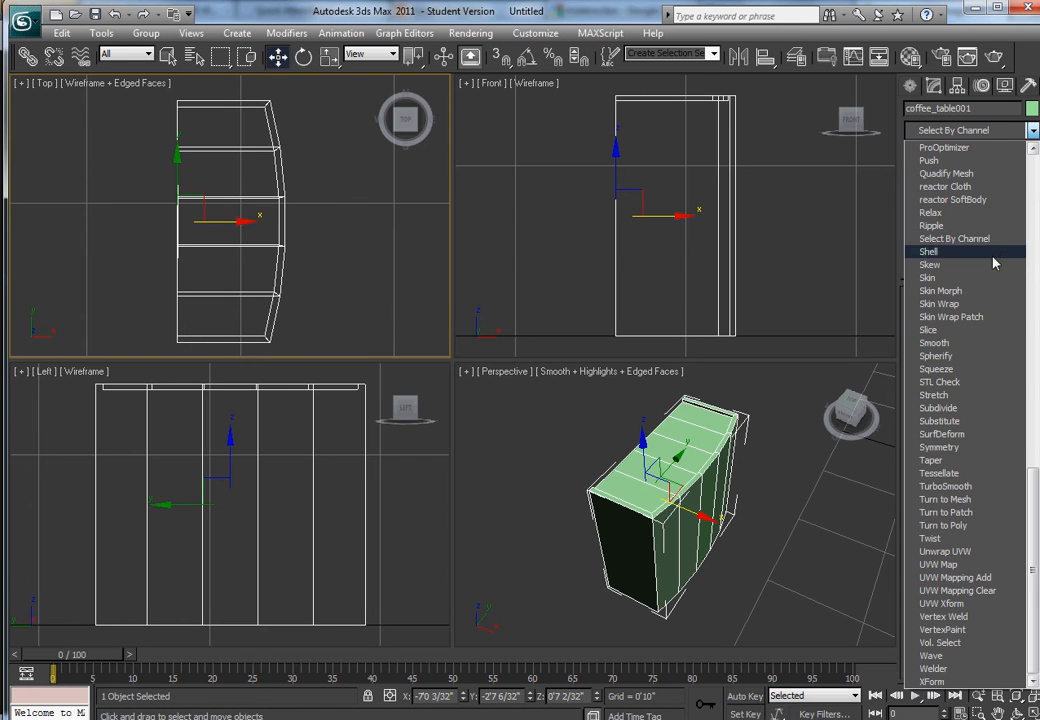
click(966, 447)
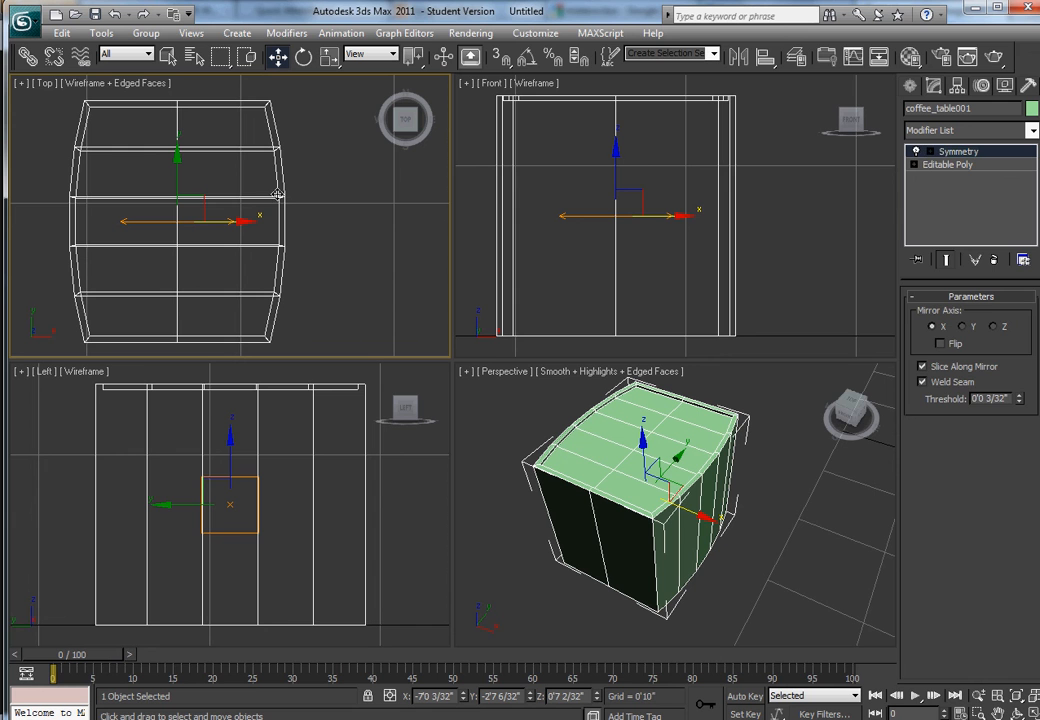
Return to the Editable Poly level beneath Symmetry, and switch to Firefox and back to check the coffee table in the reference photo.
right_click(957, 152)
click(938, 181)
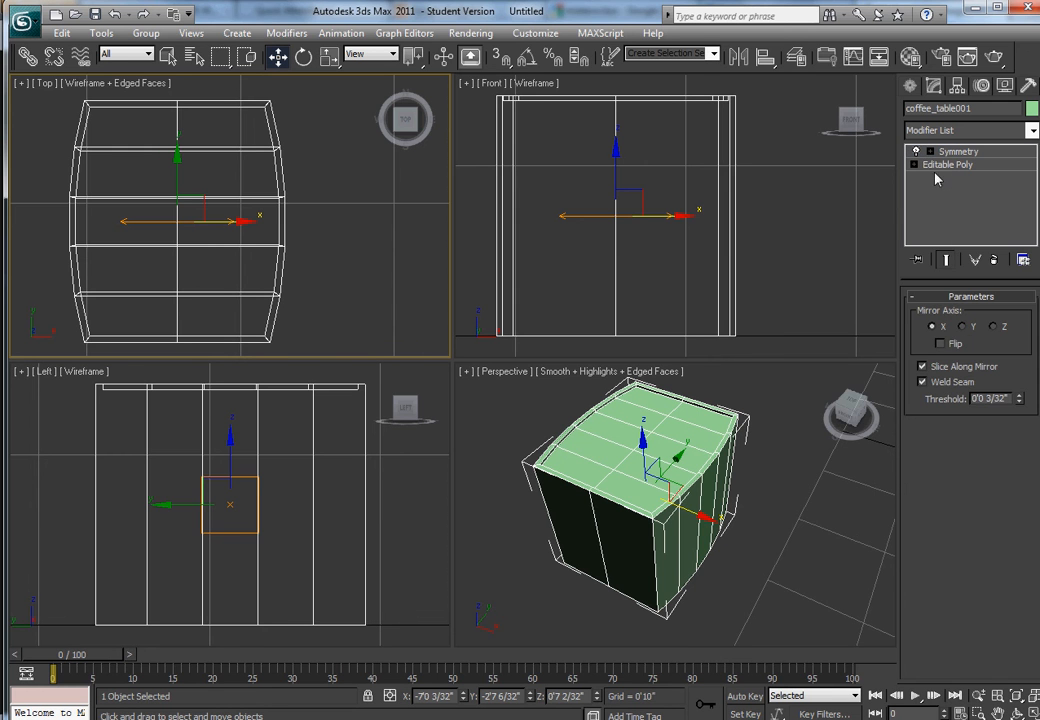
click(946, 166)
key(alt+Tab)
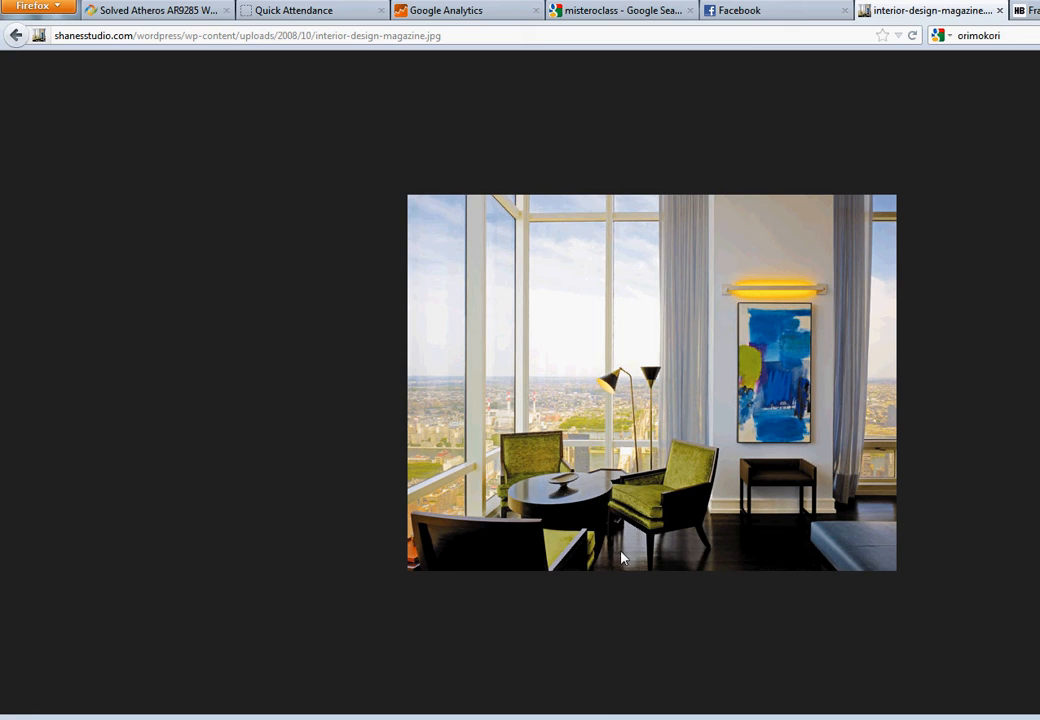
key(alt+Tab)
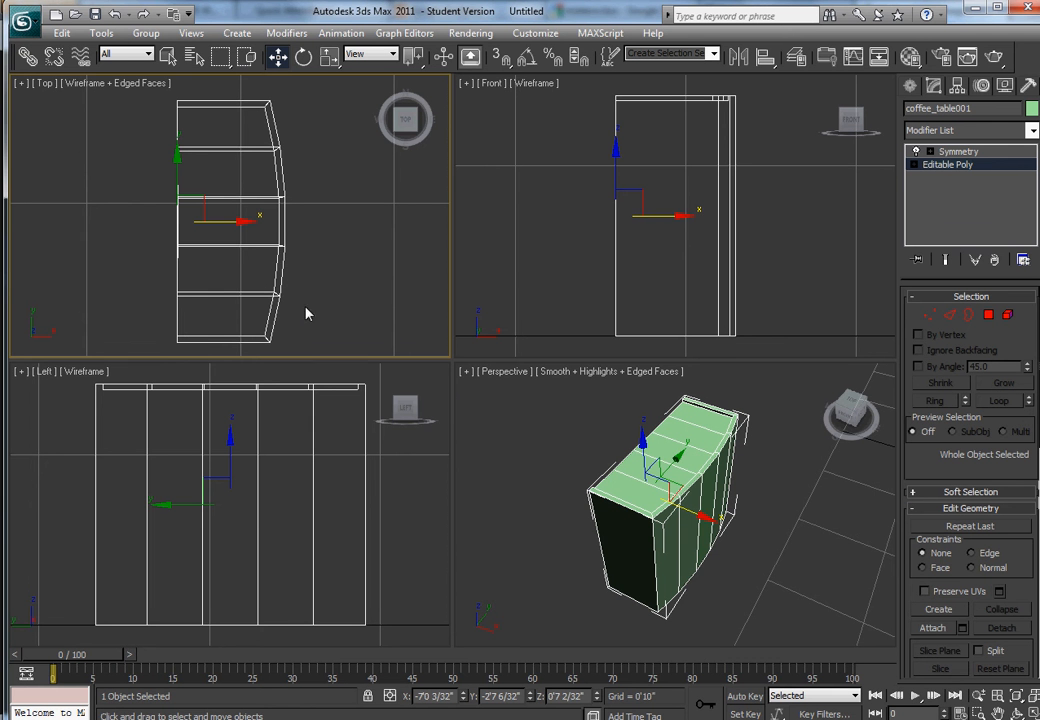
Cut a horizontal QuickSlice across the half table a short distance above its base in vertex mode.
click(296, 490)
key(1)
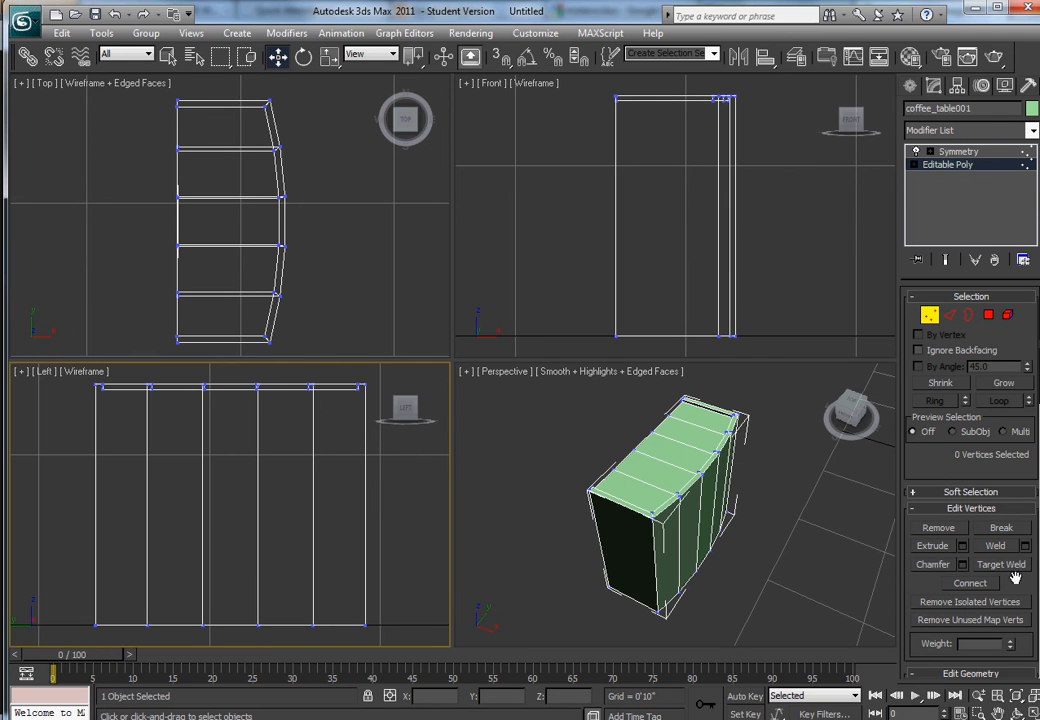
drag(1015, 578, 1009, 328)
click(940, 603)
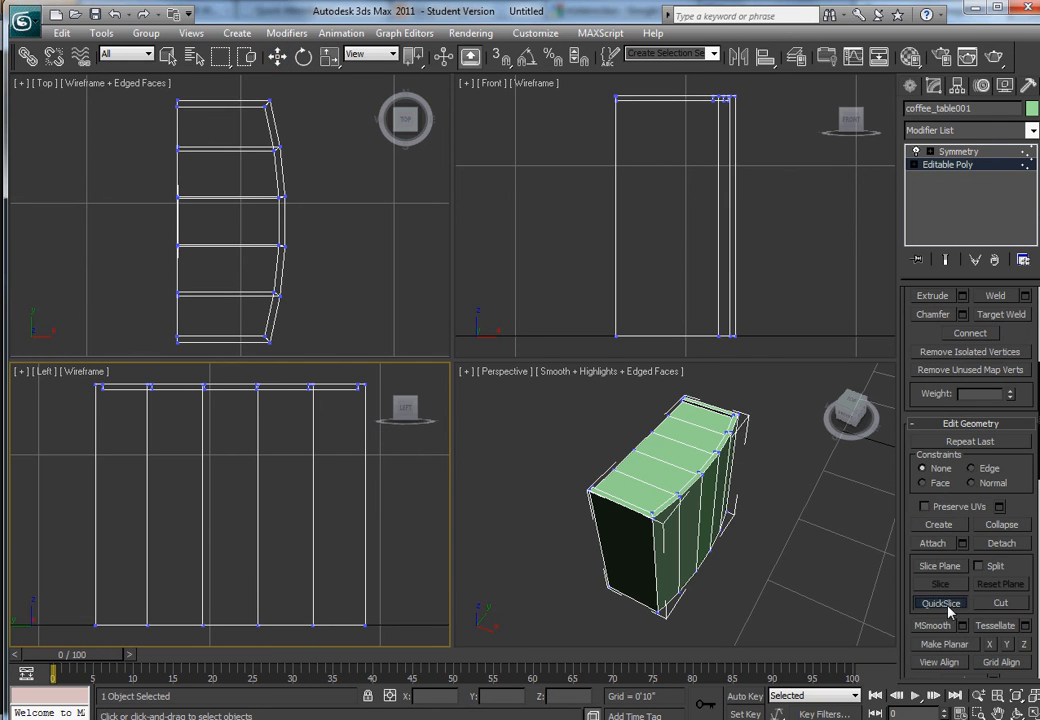
click(366, 606)
click(367, 607)
key(w)
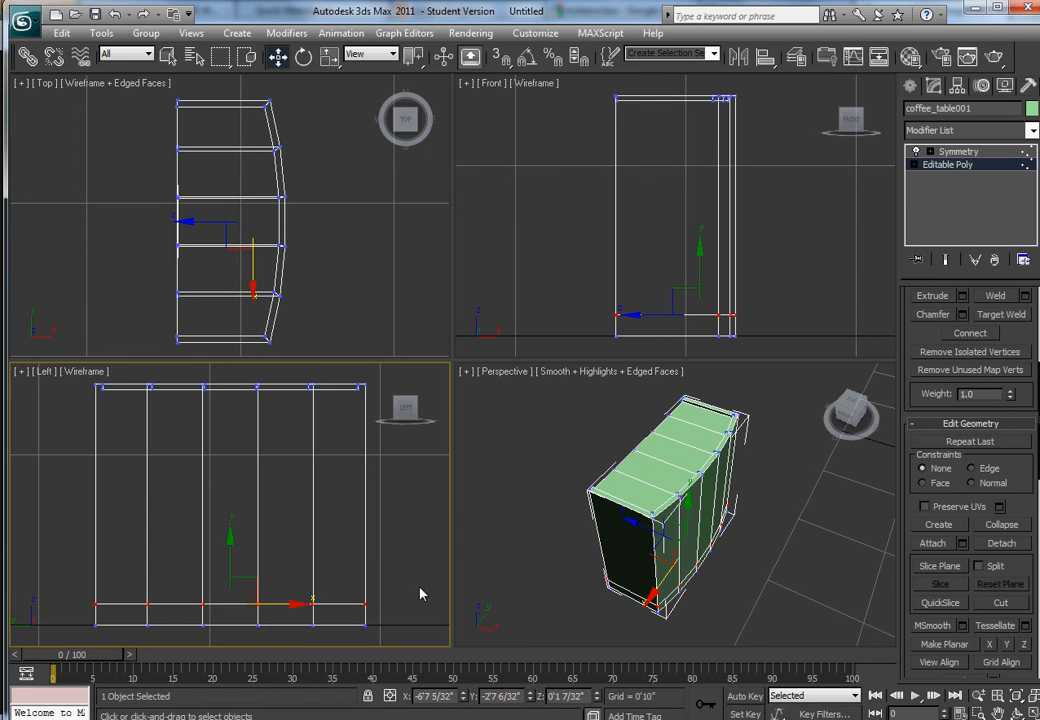
key(4)
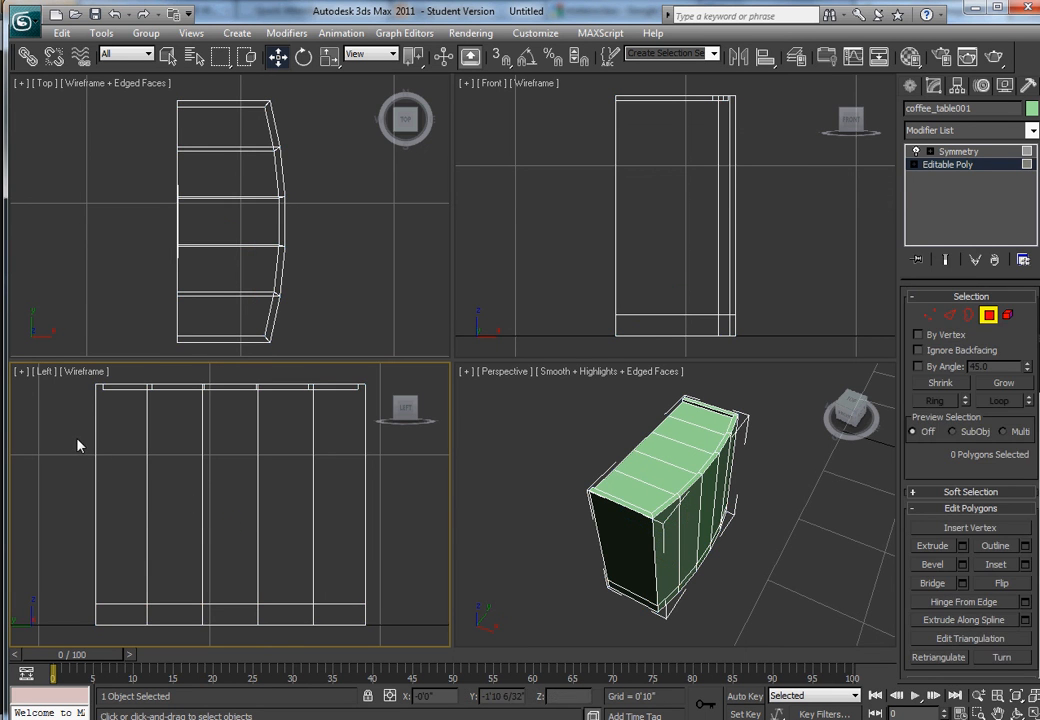
drag(403, 539, 394, 540)
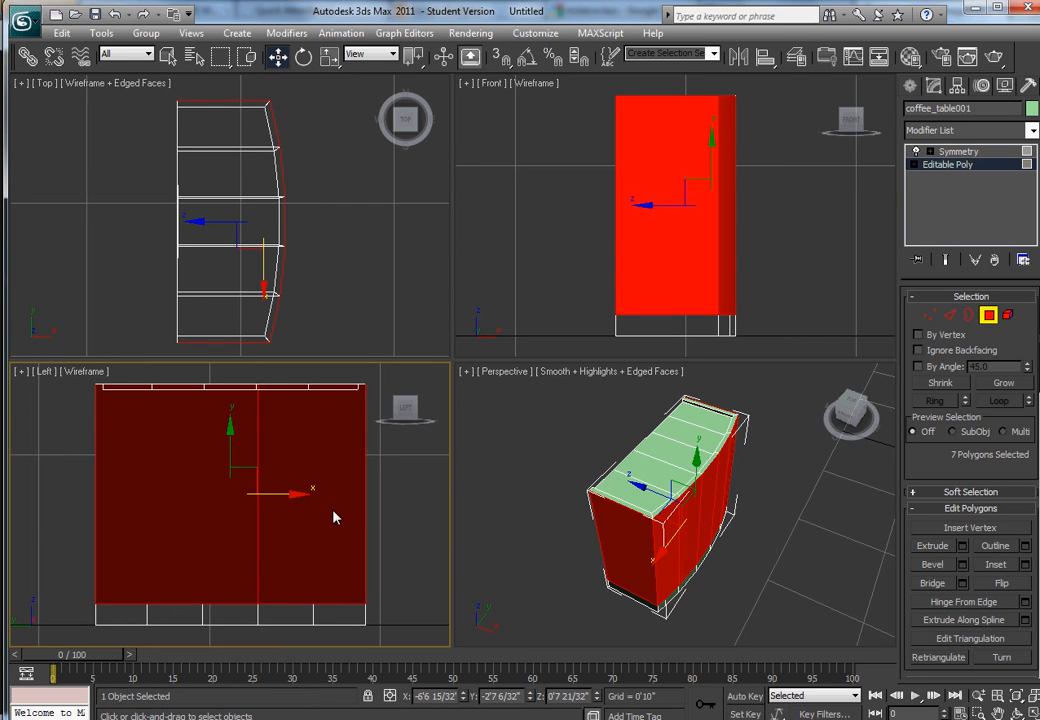
click(960, 546)
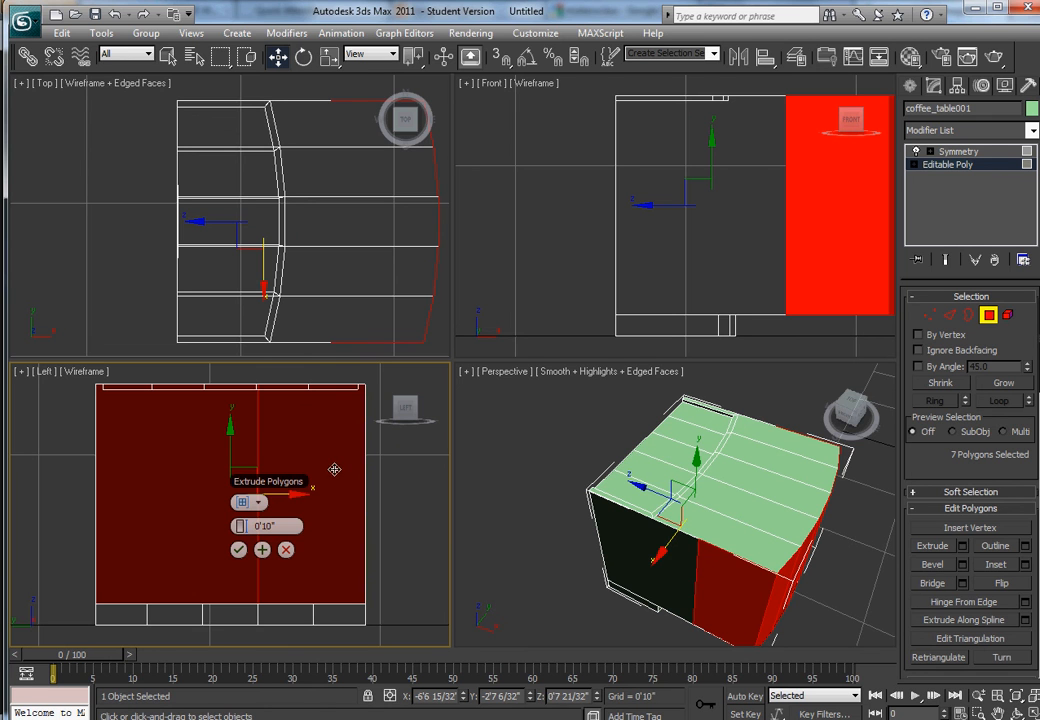
drag(241, 502, 248, 510)
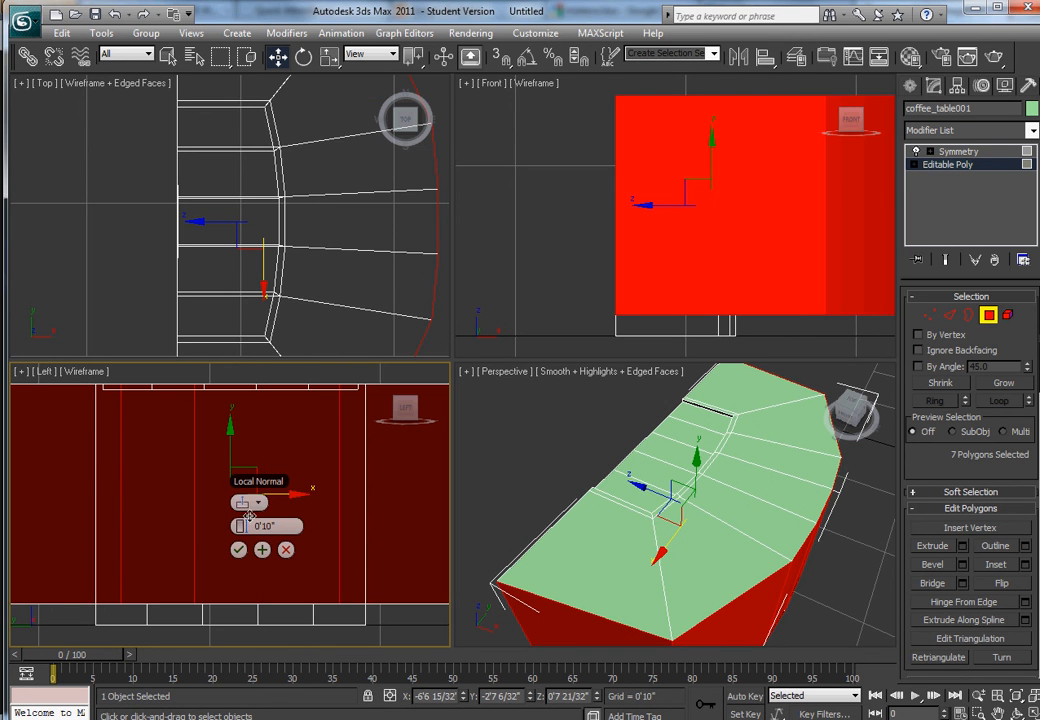
drag(240, 526, 121, 571)
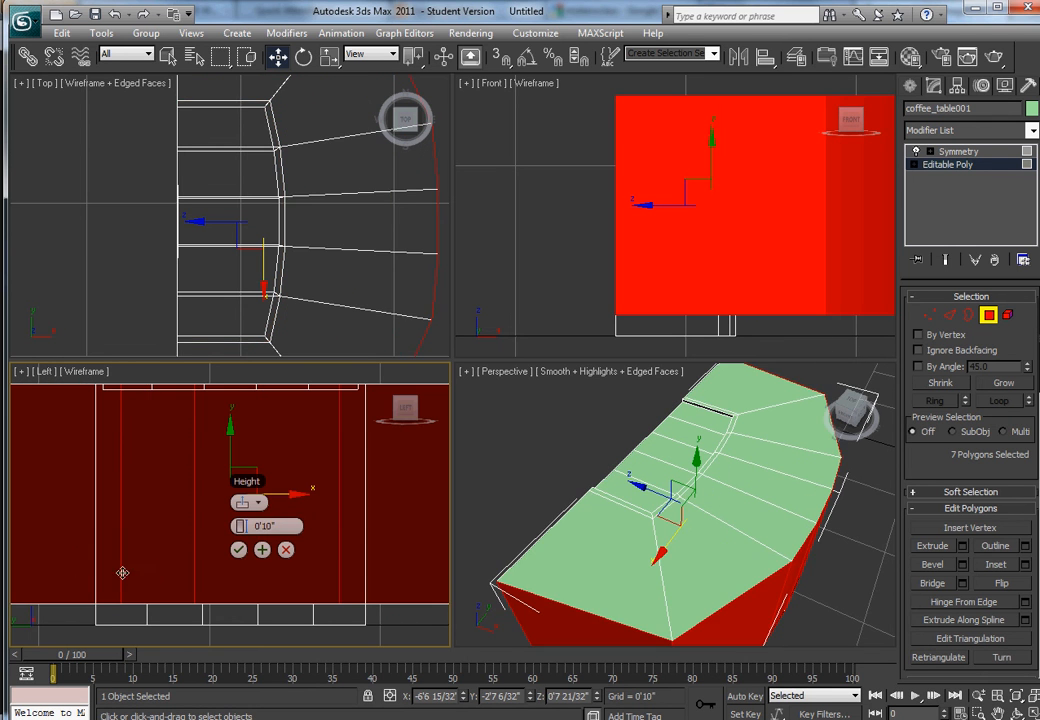
click(286, 550)
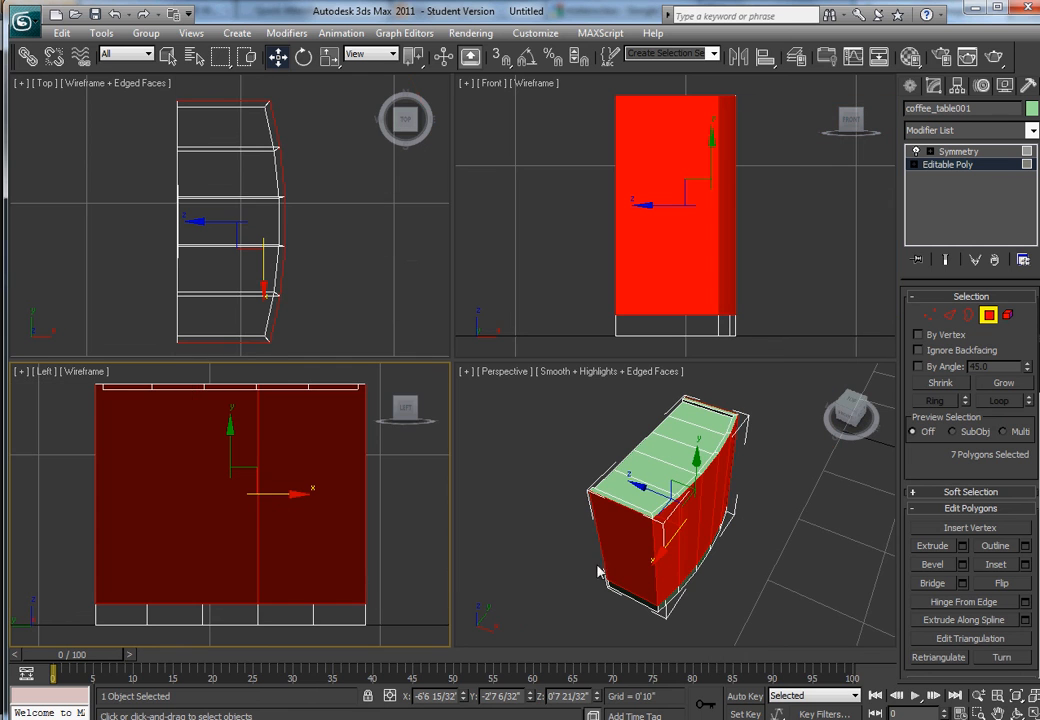
click(1025, 564)
drag(250, 530, 229, 528)
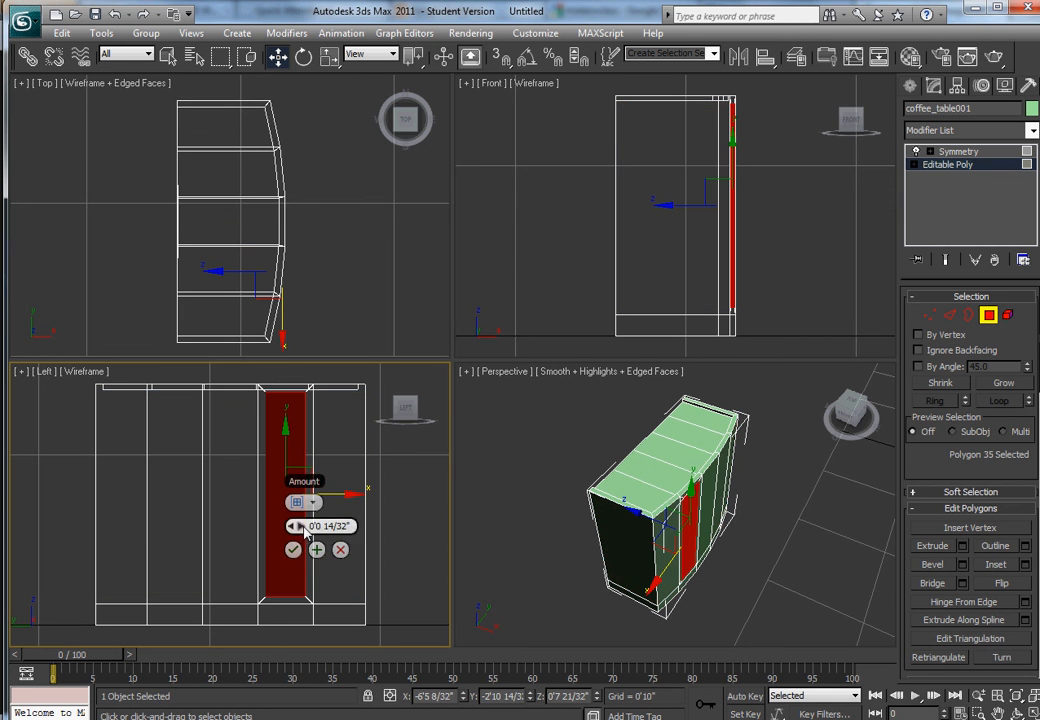
alt+middle_drag(611, 535, 566, 561)
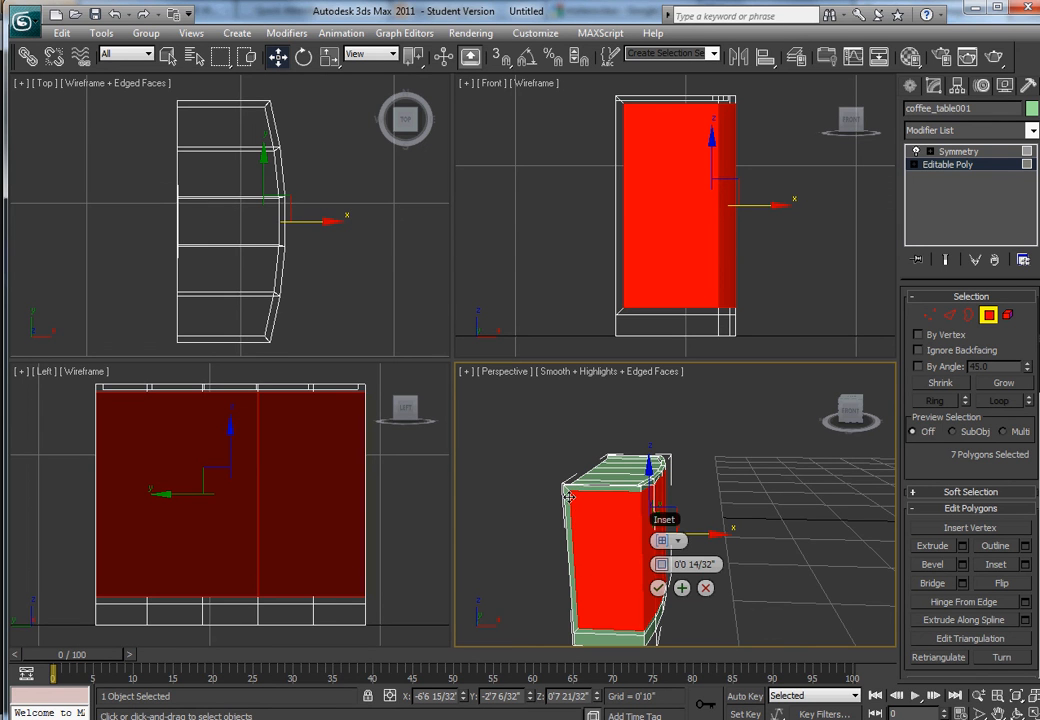
click(706, 588)
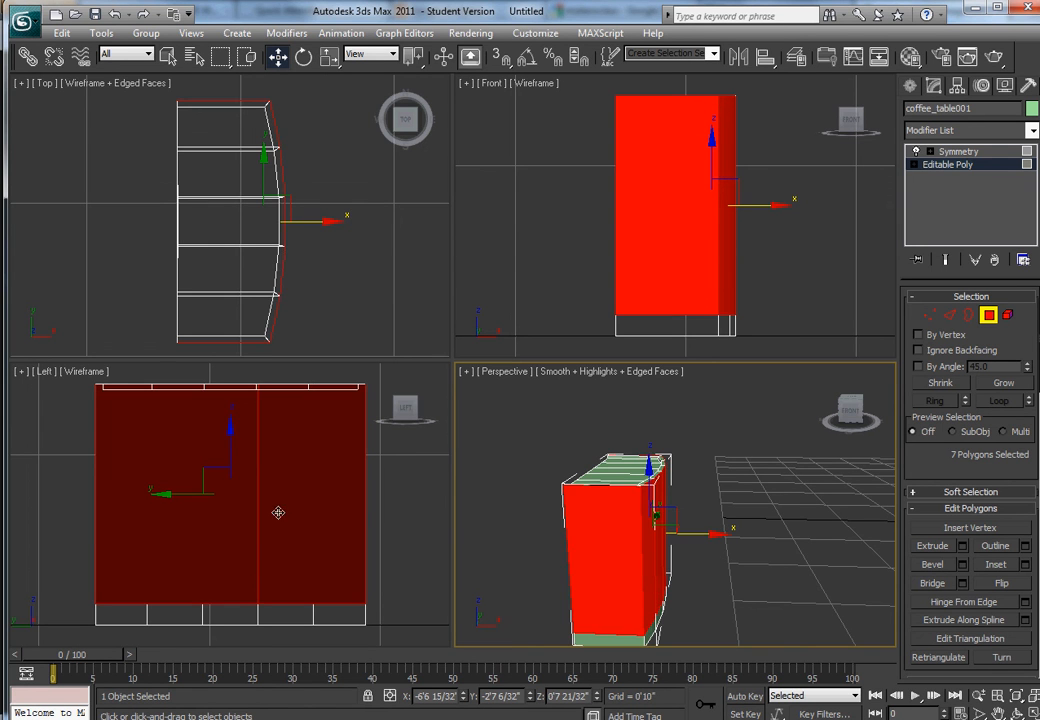
Collapse the Symmetry modifier so the mirrored table becomes a single Editable Poly.
click(54, 484)
click(594, 560)
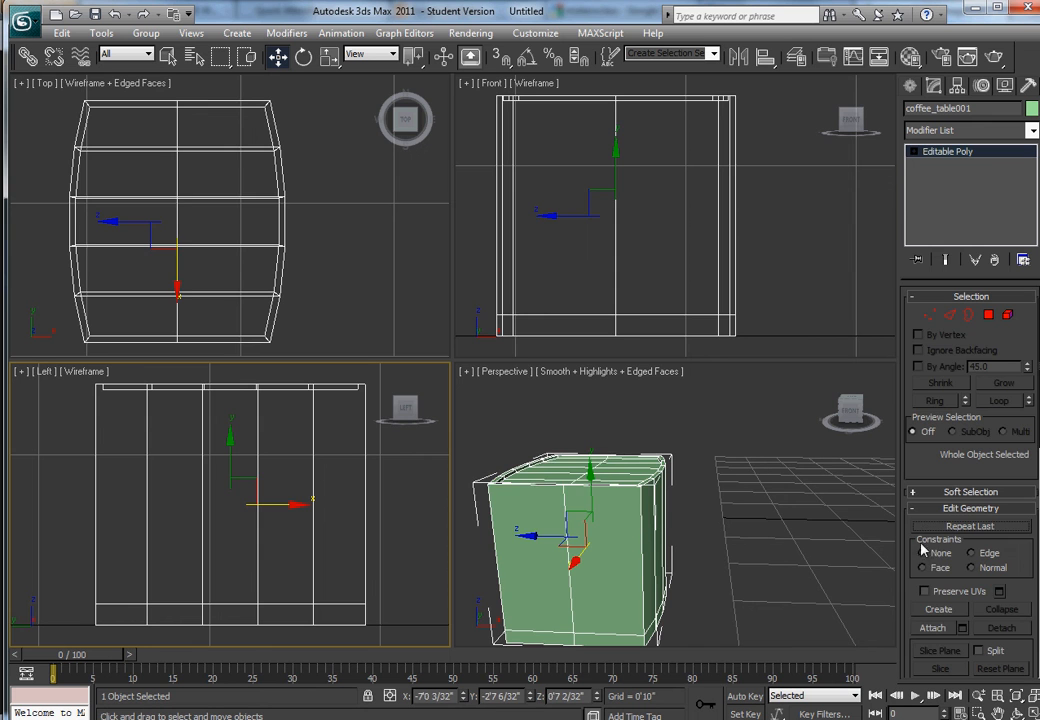
click(1001, 592)
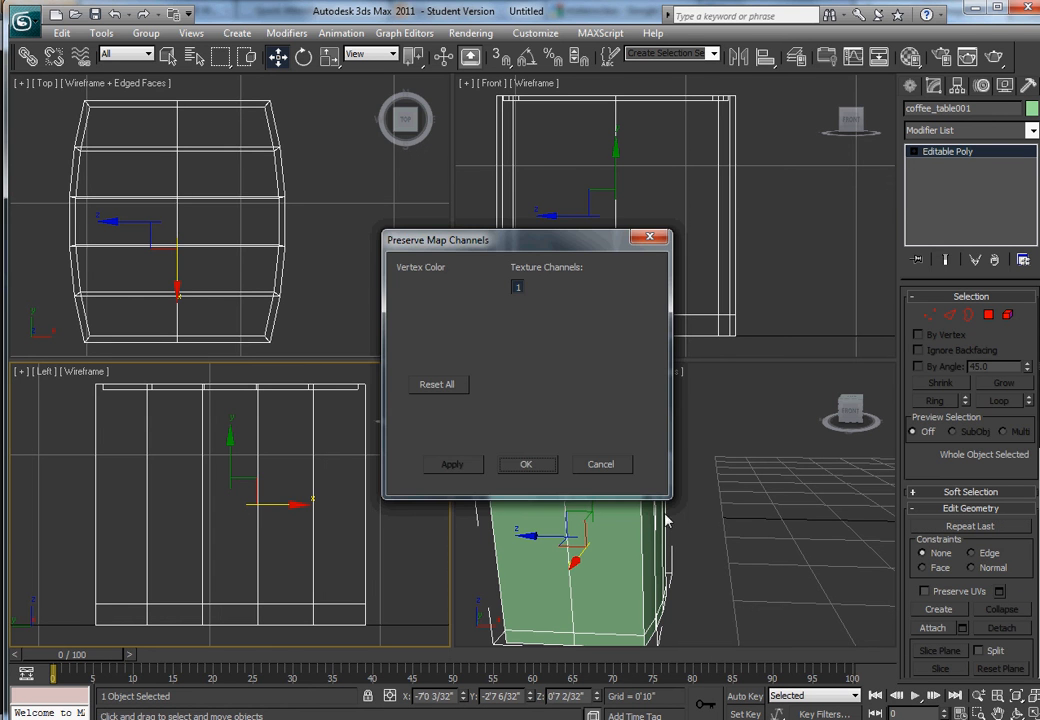
click(616, 467)
Cut a horizontal QuickSlice across the whole table just below the tabletop and clear the object selection.
drag(1022, 592, 1022, 362)
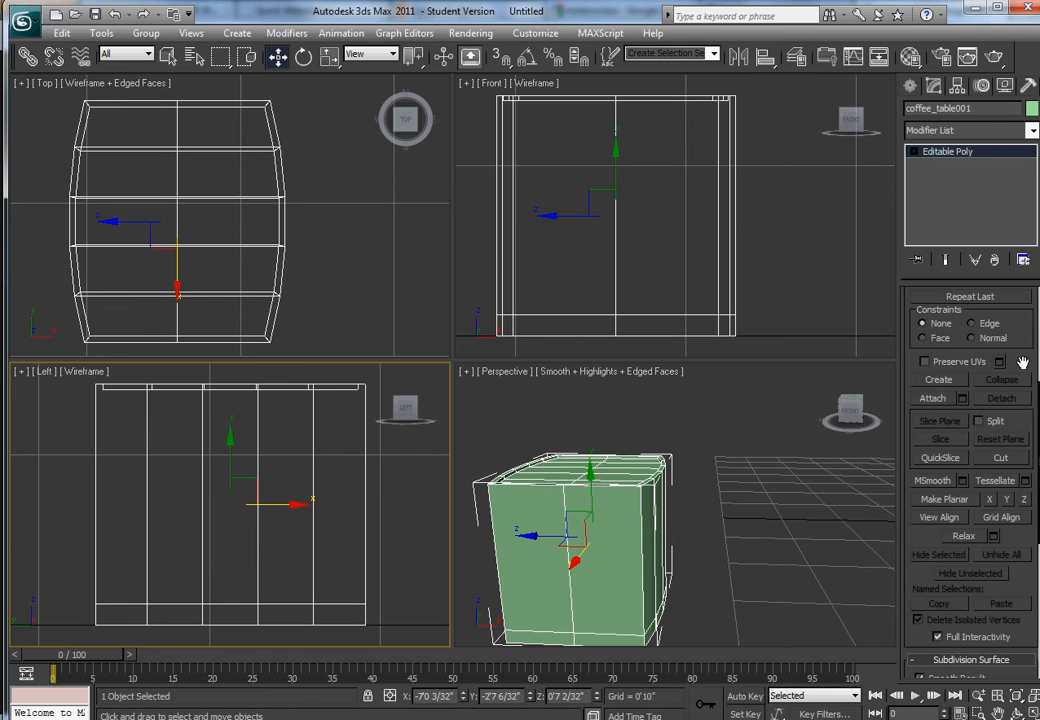
click(938, 458)
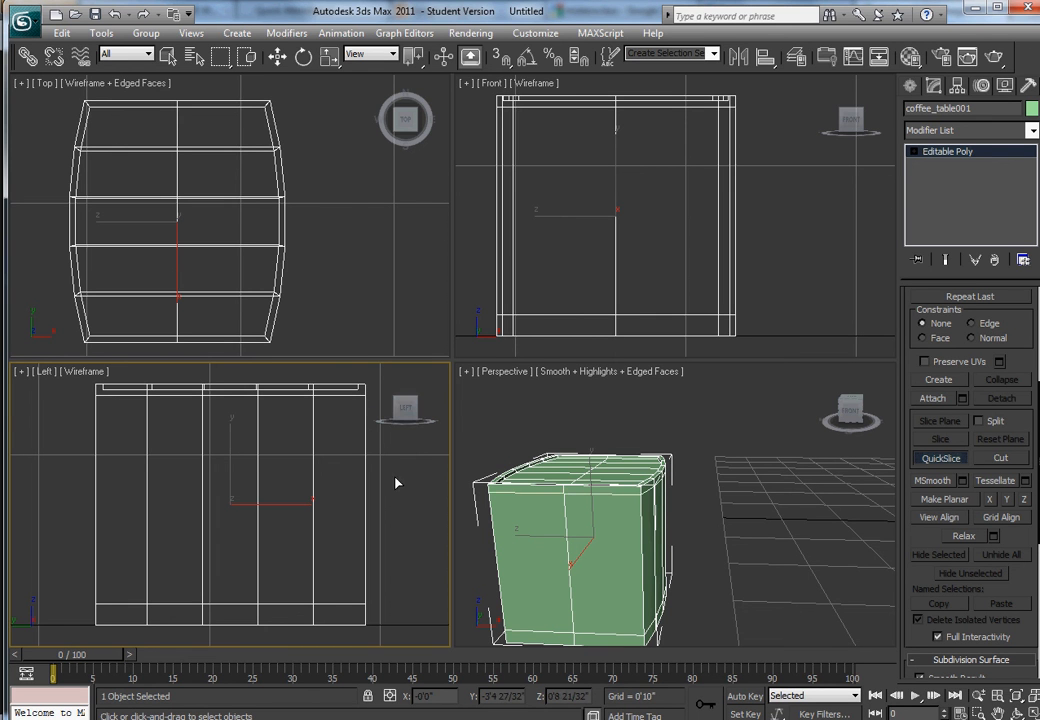
key(w)
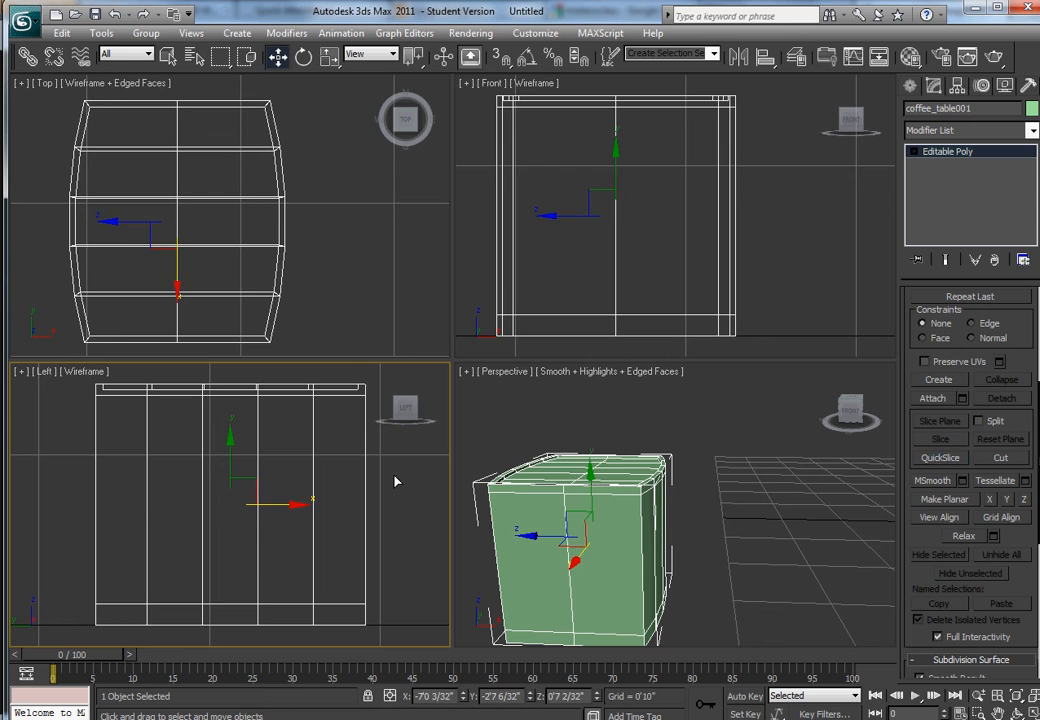
click(395, 482)
Extrude all side polygons between the top and base bands inward by -0'0 9/32" along Local Normal, and clear the polygon selection.
click(200, 455)
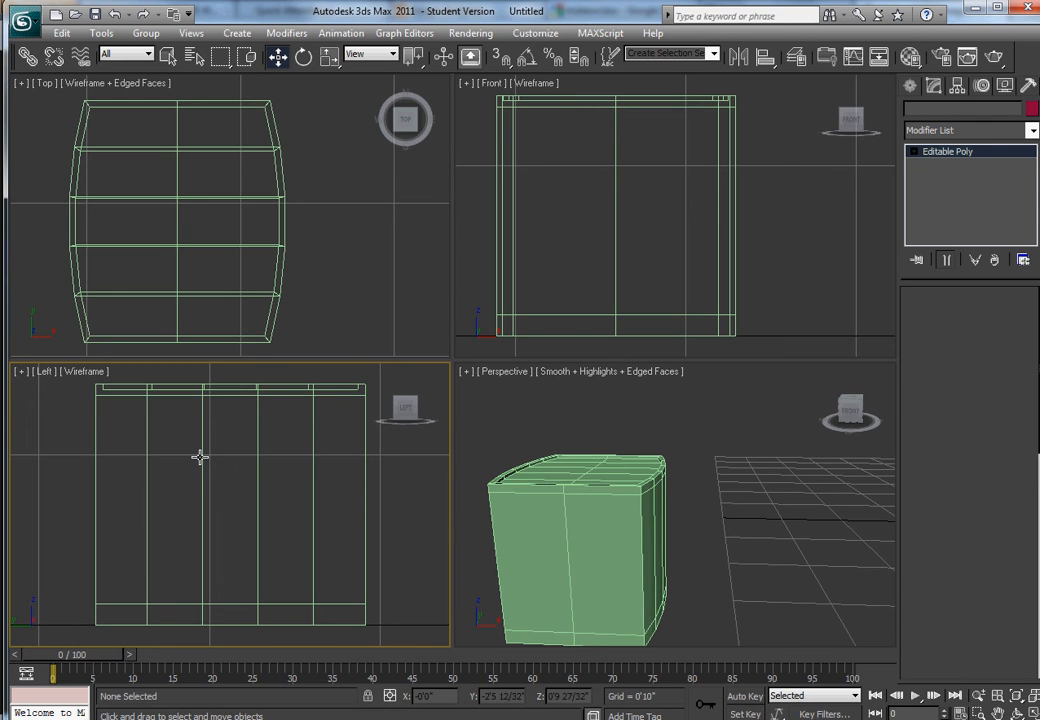
key(4)
drag(404, 508, 293, 485)
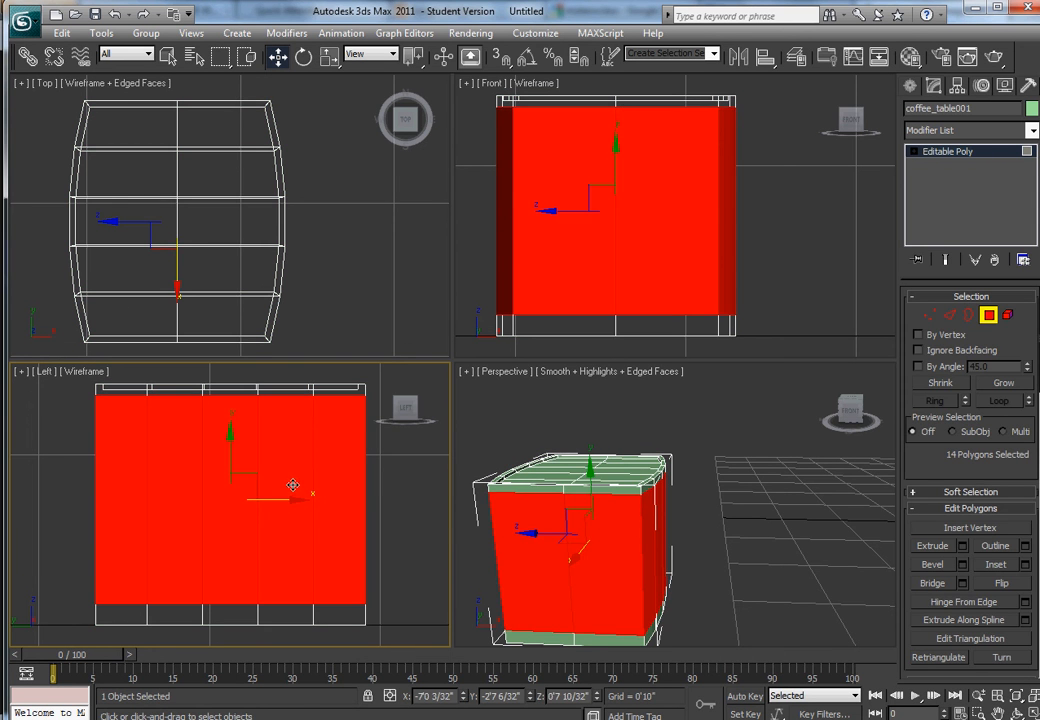
click(963, 546)
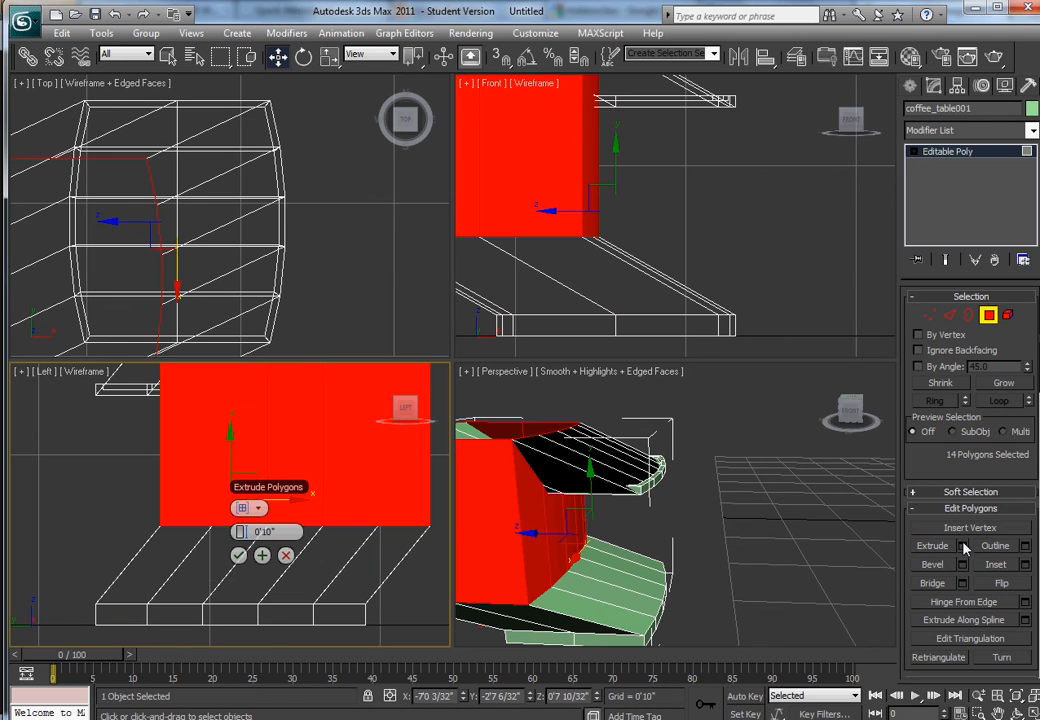
click(241, 510)
drag(241, 531, 70, 534)
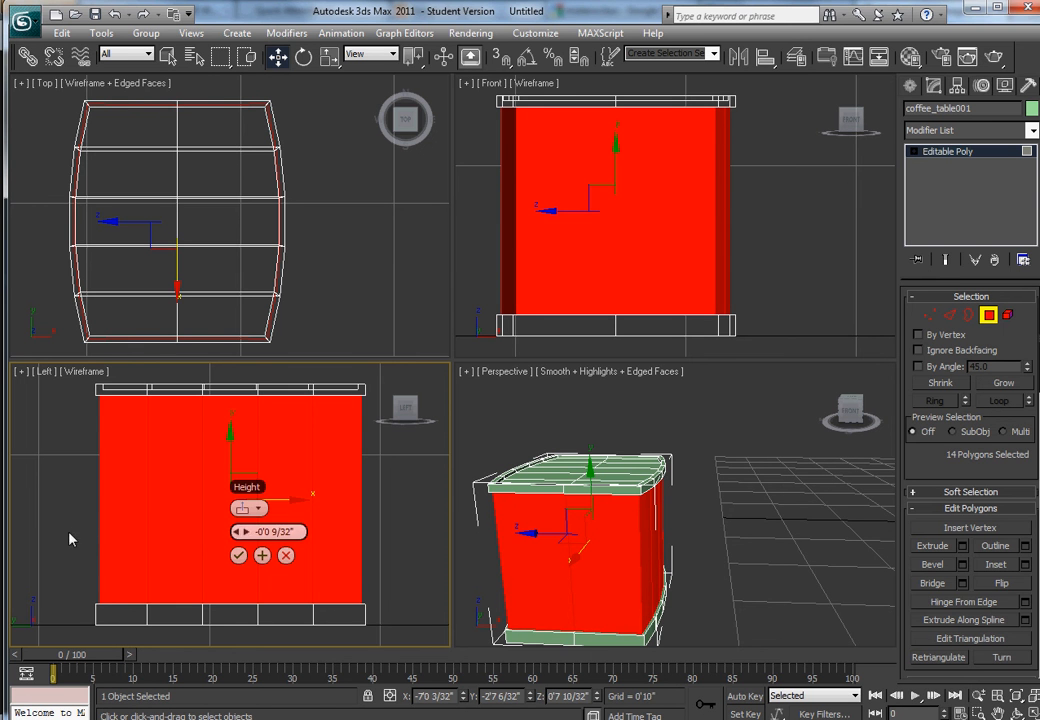
click(238, 555)
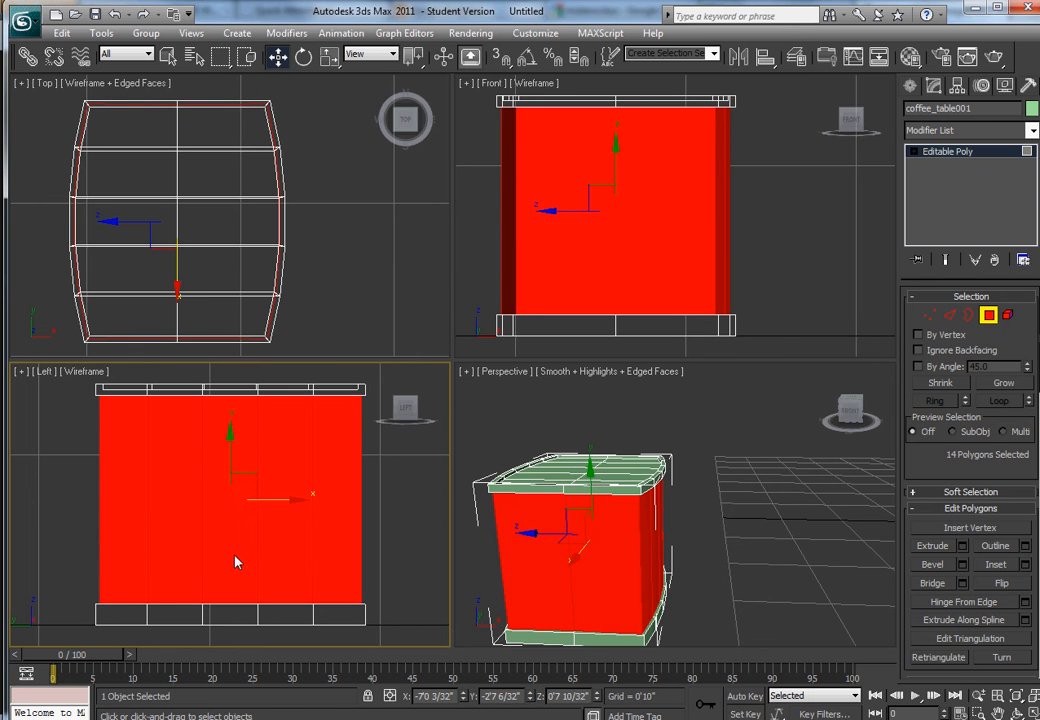
click(59, 535)
alt+middle_drag(209, 453, 770, 506)
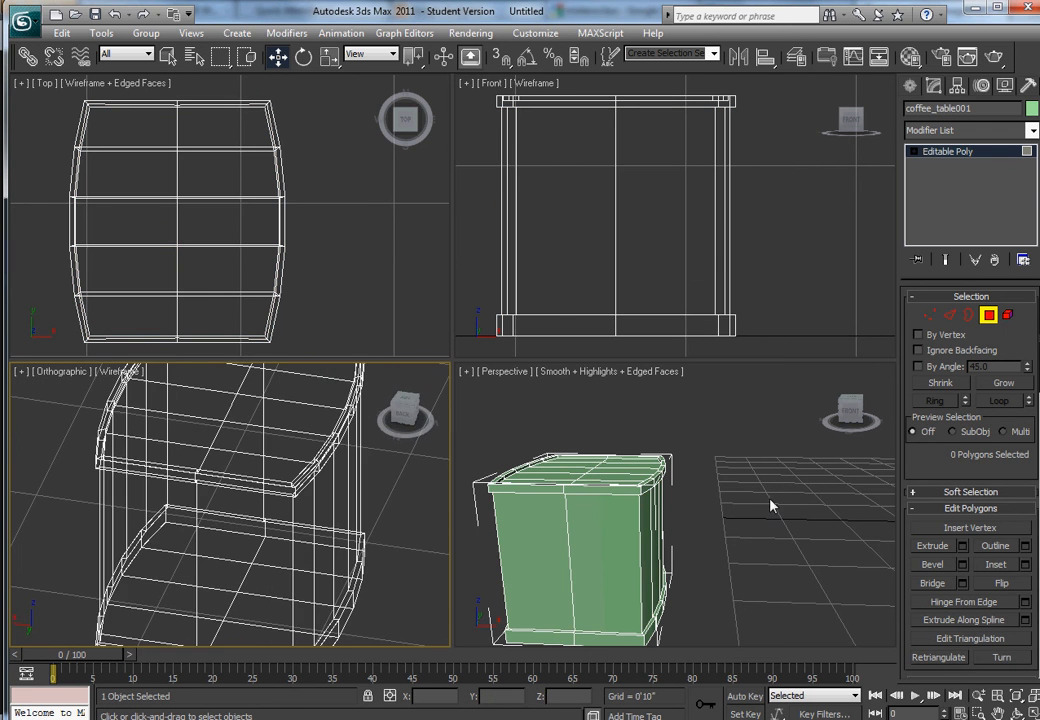
alt+middle_drag(628, 538, 680, 557)
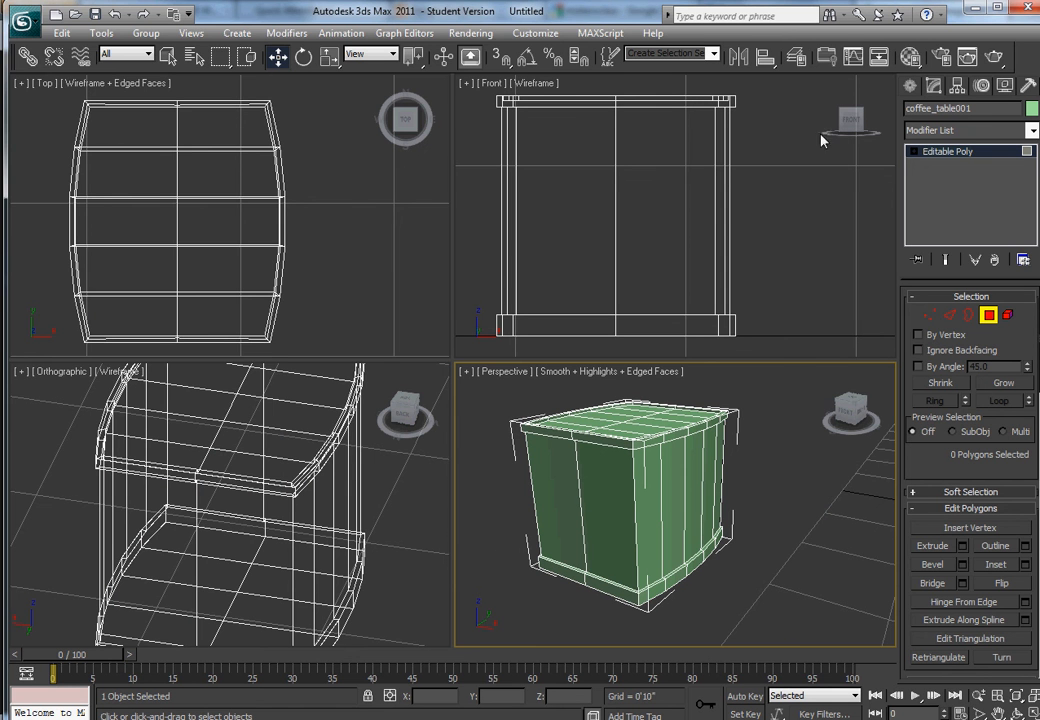
Save the scene as coffee_table in the cd340_project_room folder.
click(22, 18)
key(Escape)
key(ctrl+s)
double_click(50, 150)
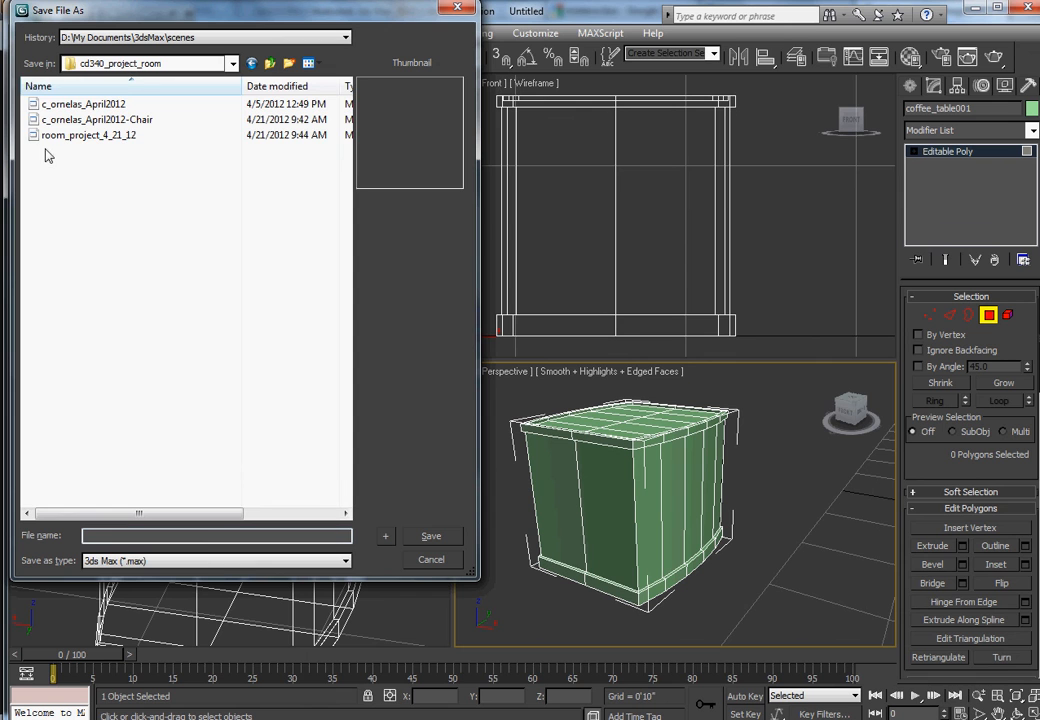
click(145, 535)
text(coffee_table)
key(Return)
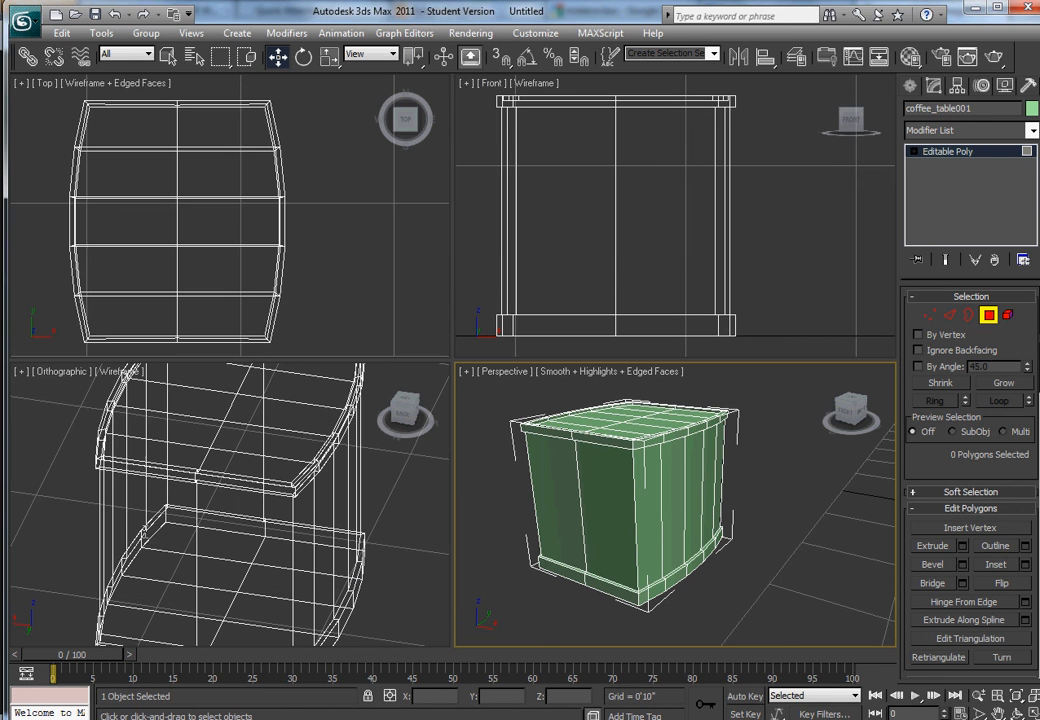
Try to open room_project_4_21_12.max from the recent documents.
click(24, 17)
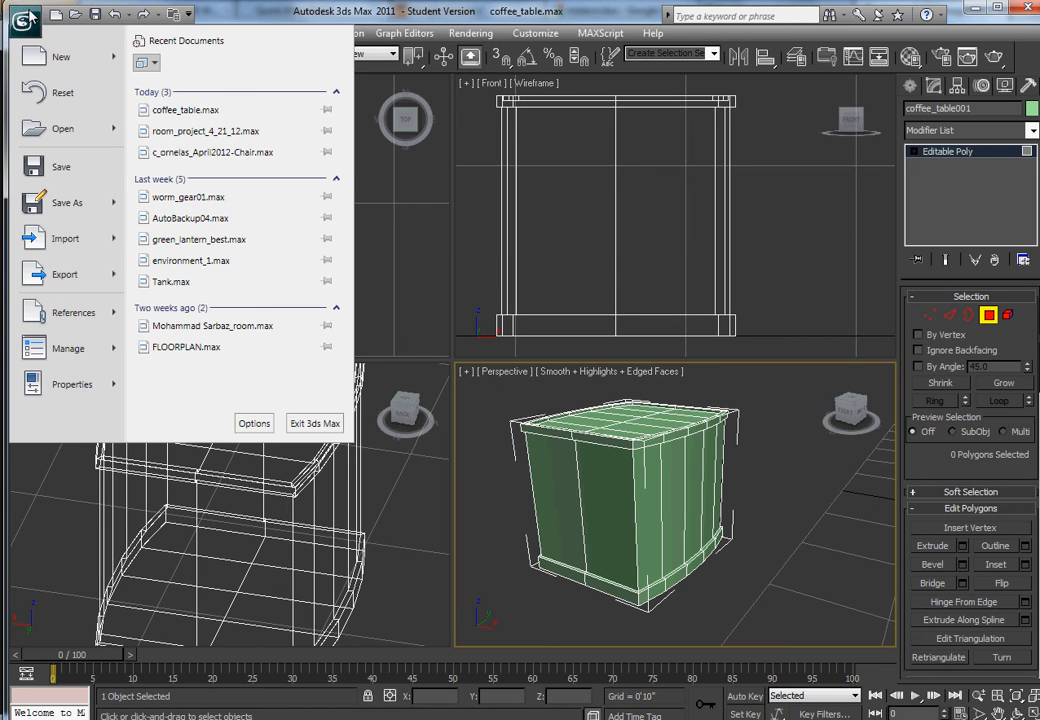
click(250, 133)
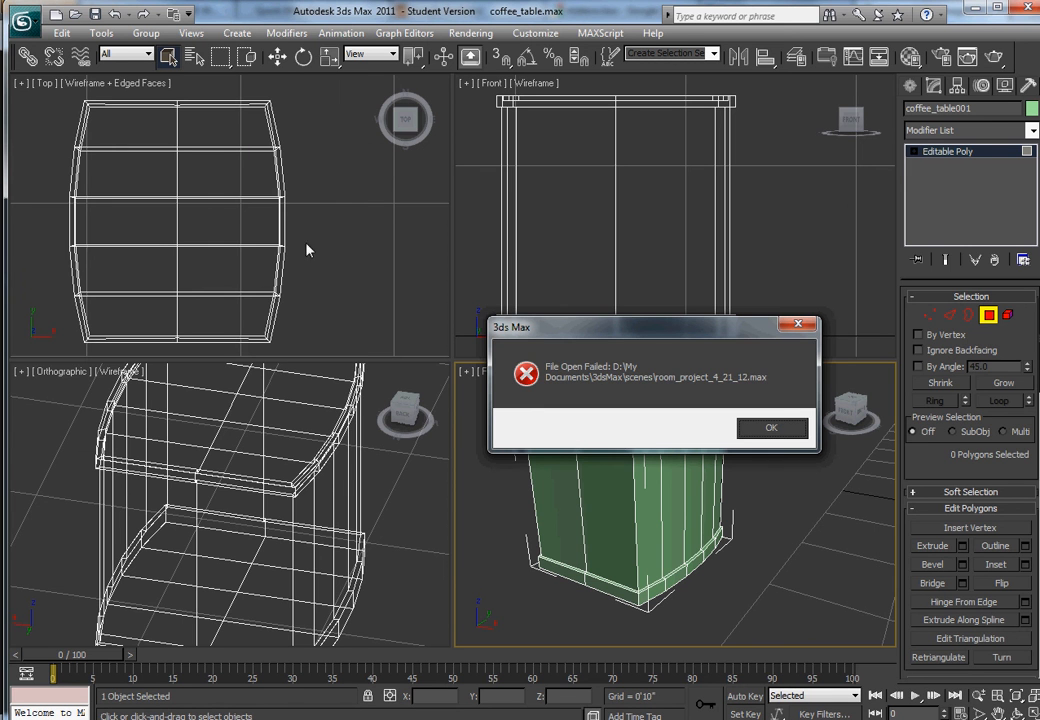
click(772, 428)
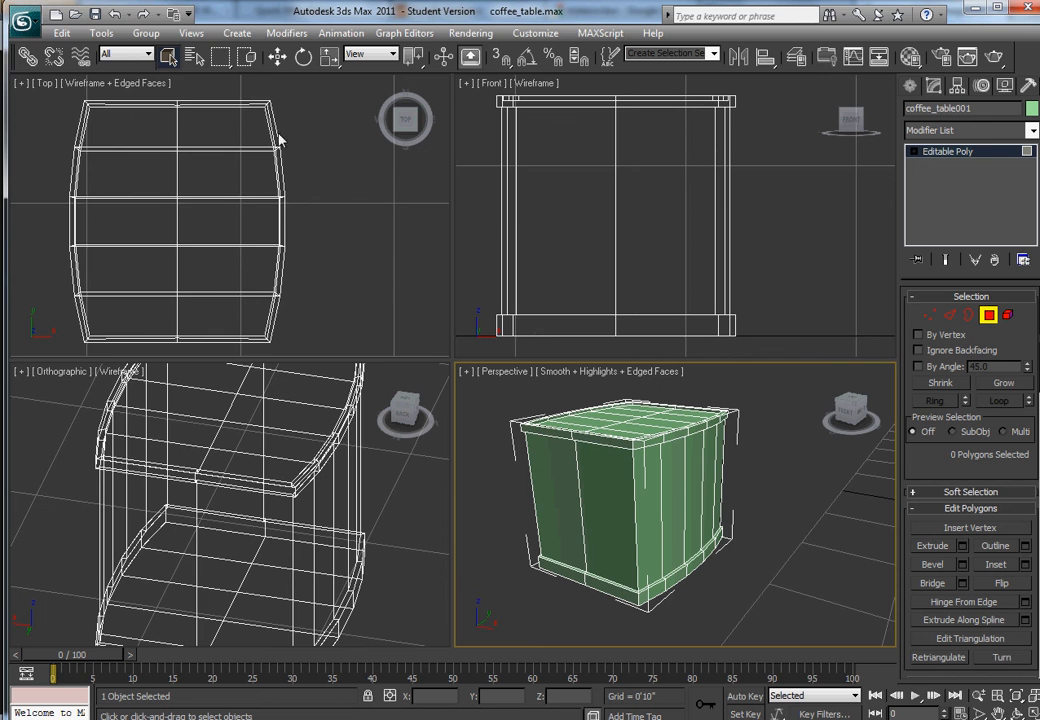
Open the room_project_4_21_12 scene from the cd340_project_room folder.
click(22, 20)
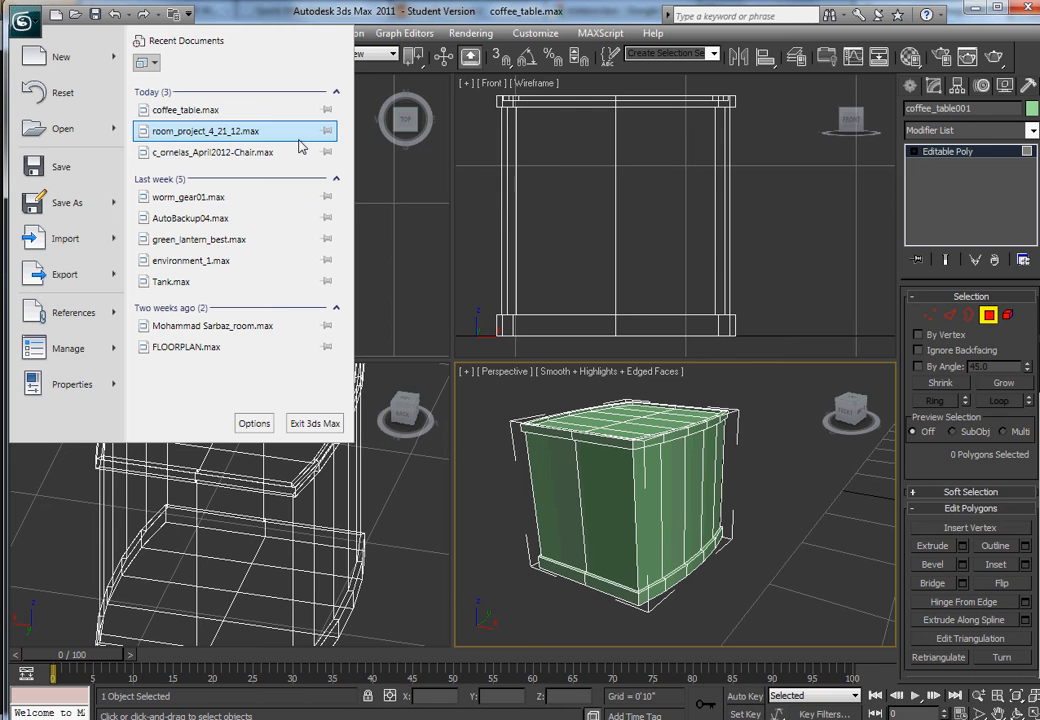
click(66, 128)
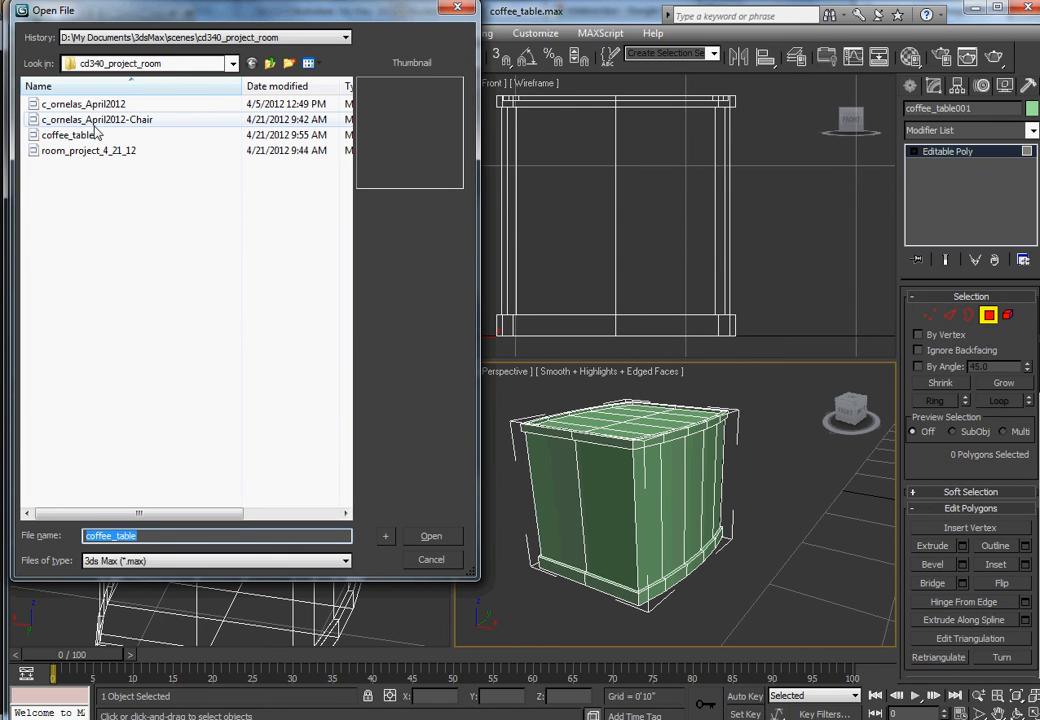
click(130, 154)
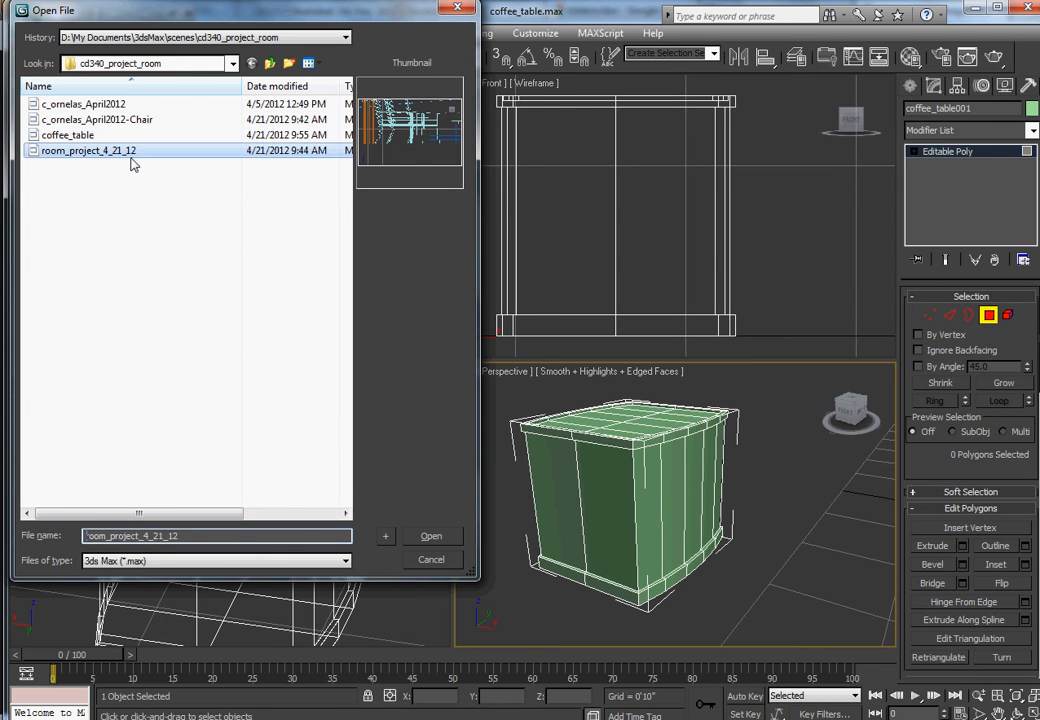
click(431, 536)
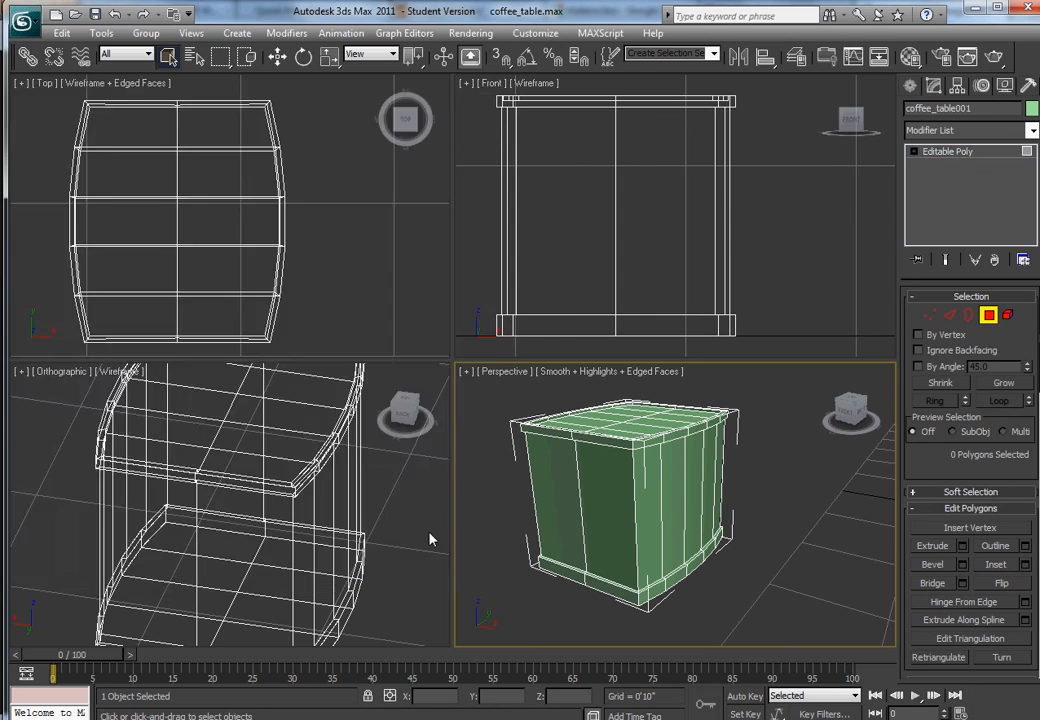
click(22, 19)
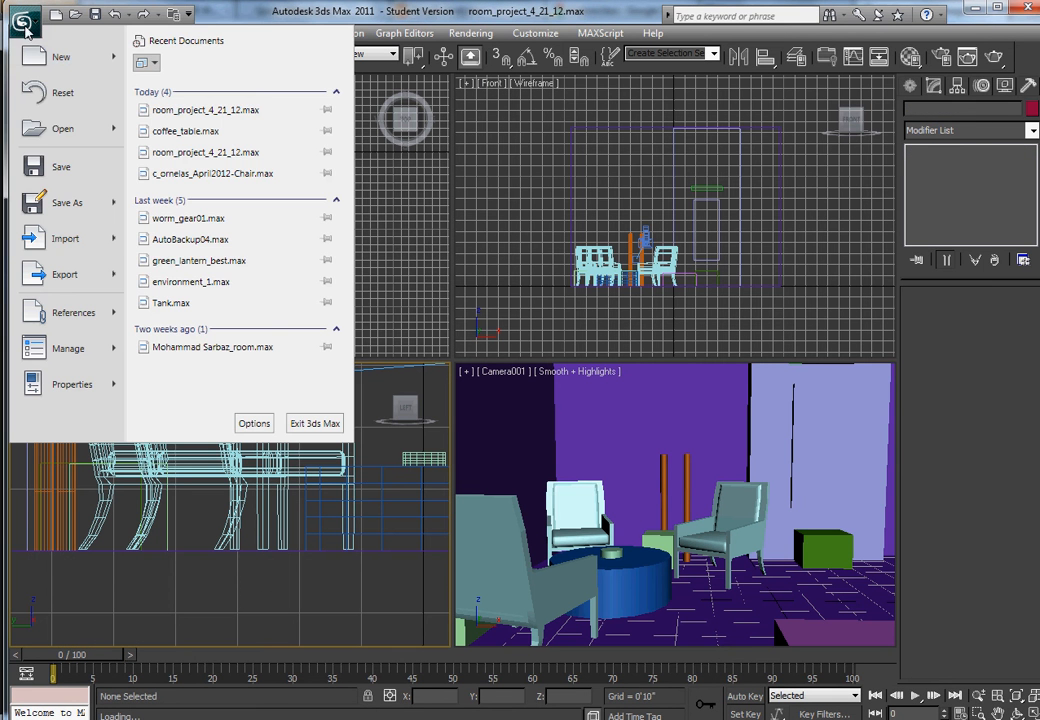
mouse_move(60, 239)
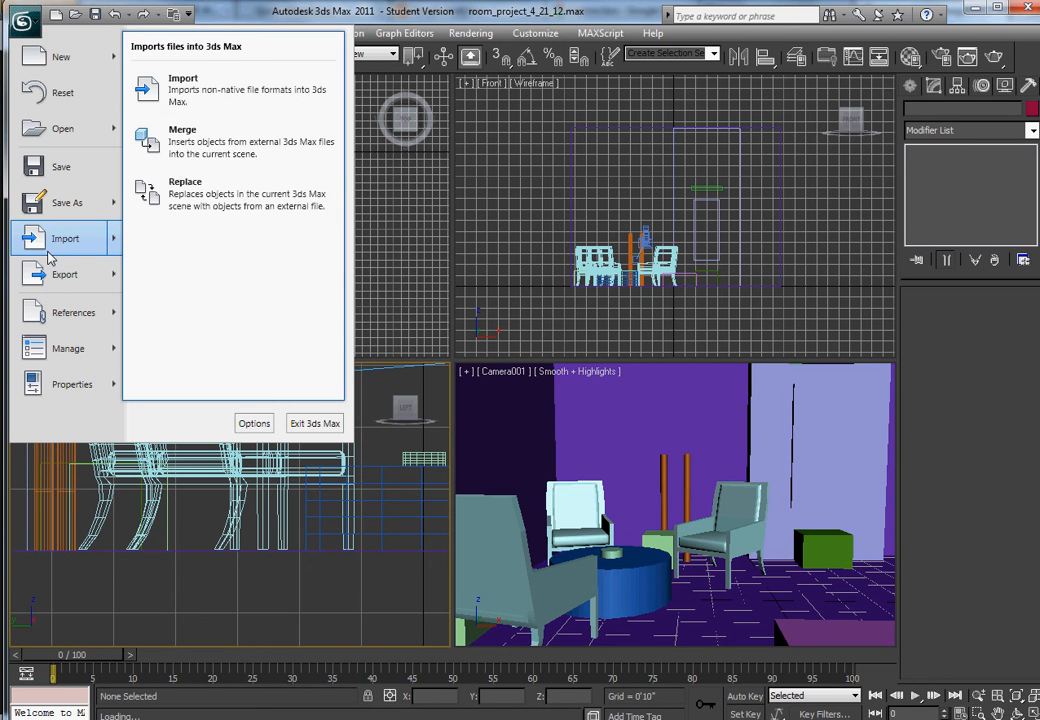
click(233, 194)
double_click(72, 134)
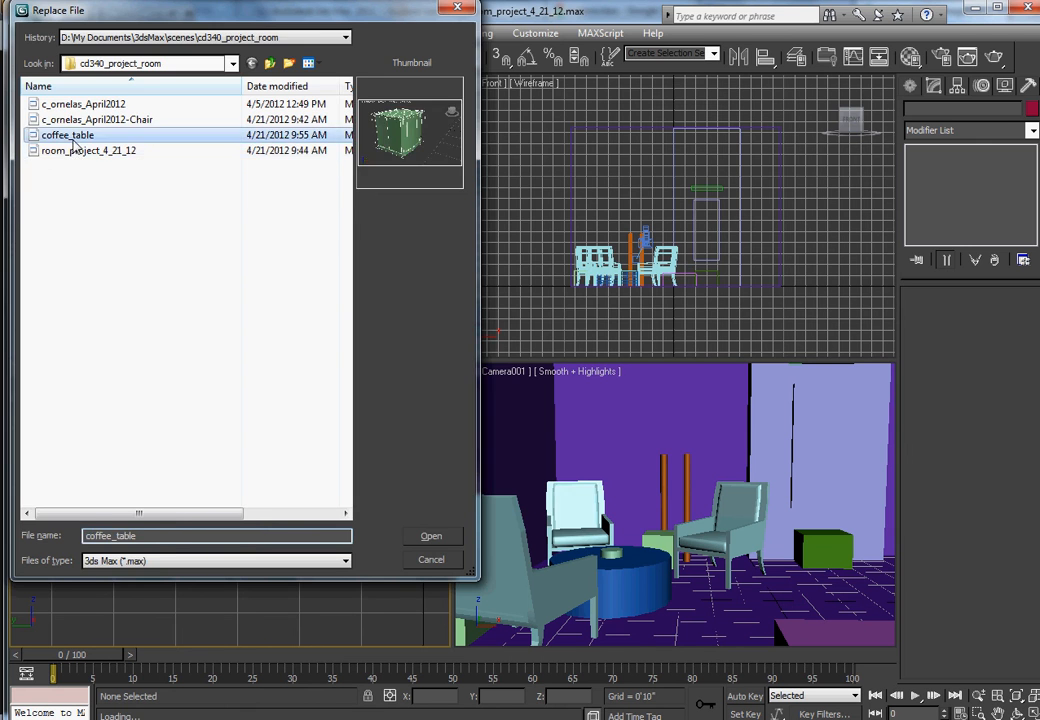
click(420, 248)
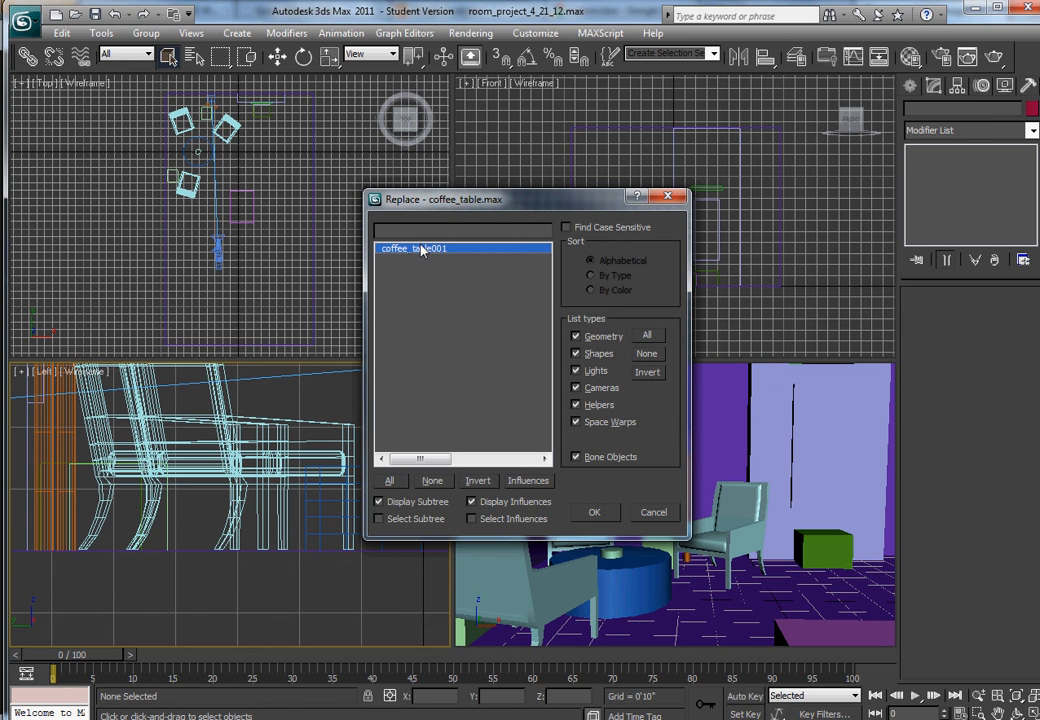
click(665, 516)
Copy the front side-table box's name and rename the box between the two rear chairs to coffee_table001 as well.
scroll(250, 225, up, 6)
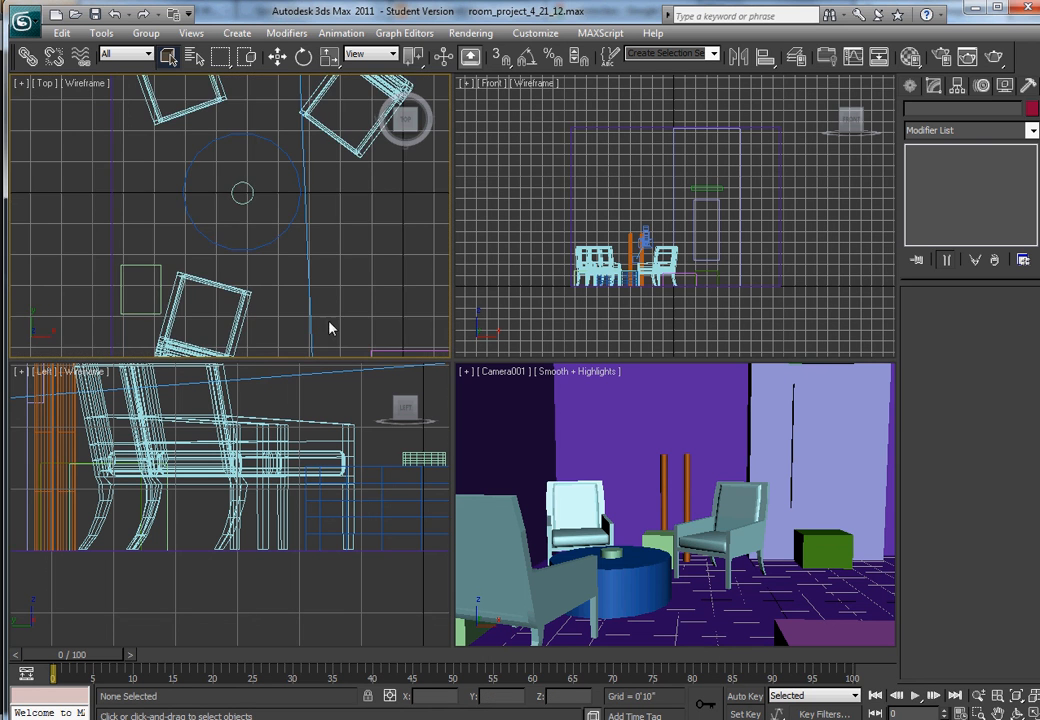
scroll(330, 328, down, 2)
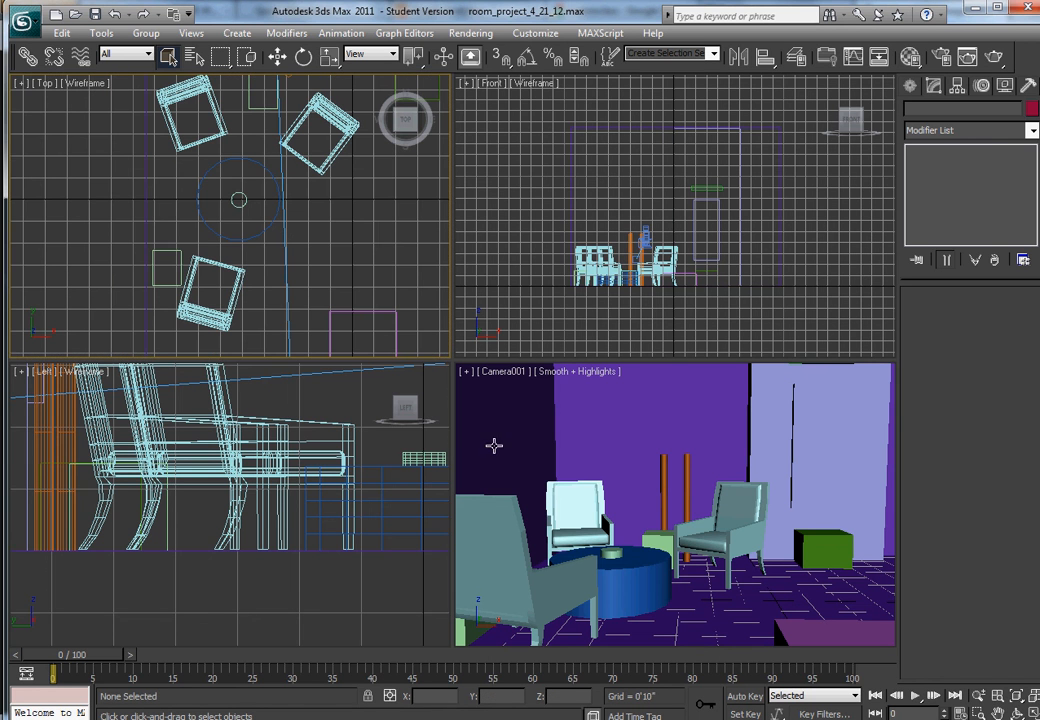
click(656, 540)
mouse_move(656, 540)
shift+mouse_down()
mouse_move(476, 627)
mouse_move(490, 625)
shift+mouse_up()
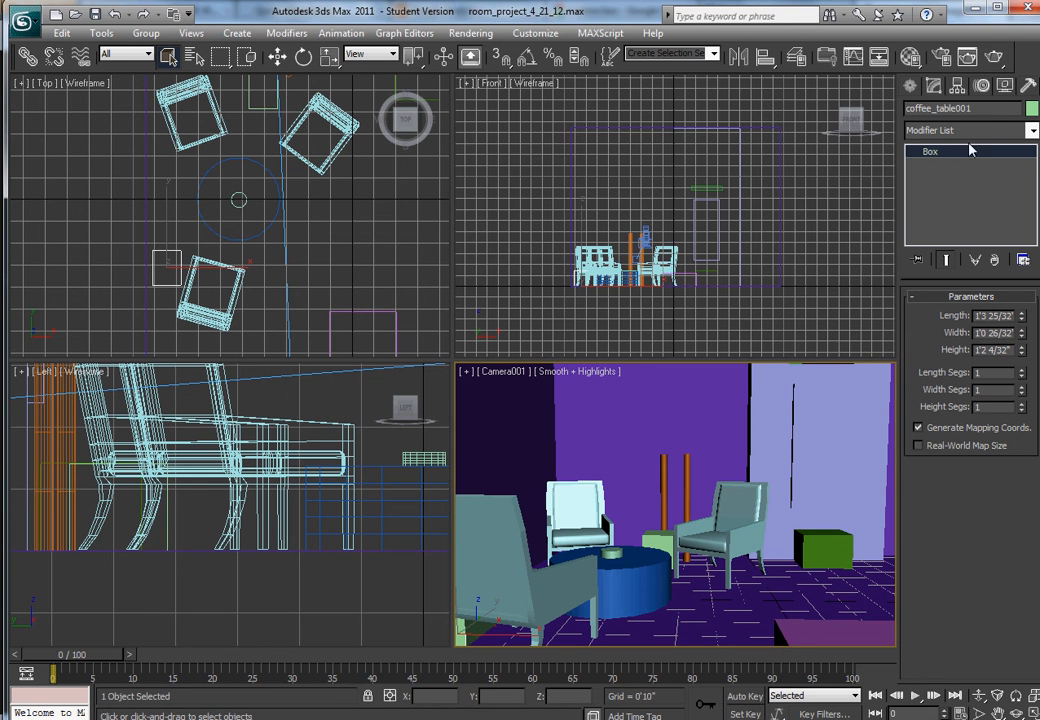
click(978, 111)
key(ctrl+c)
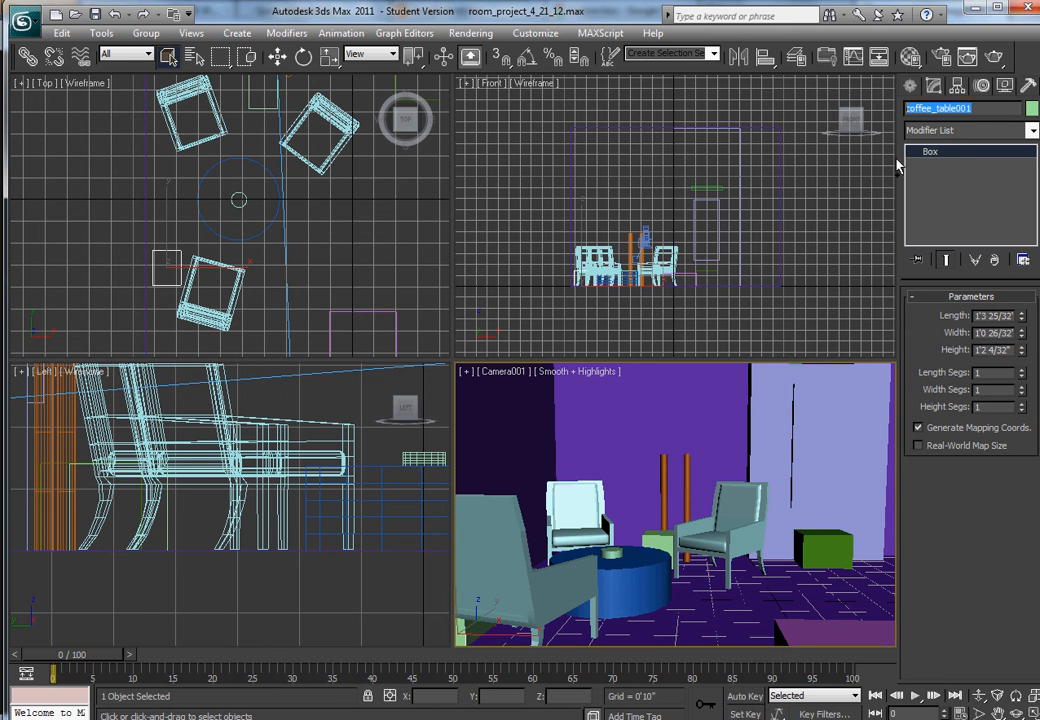
click(650, 540)
click(983, 111)
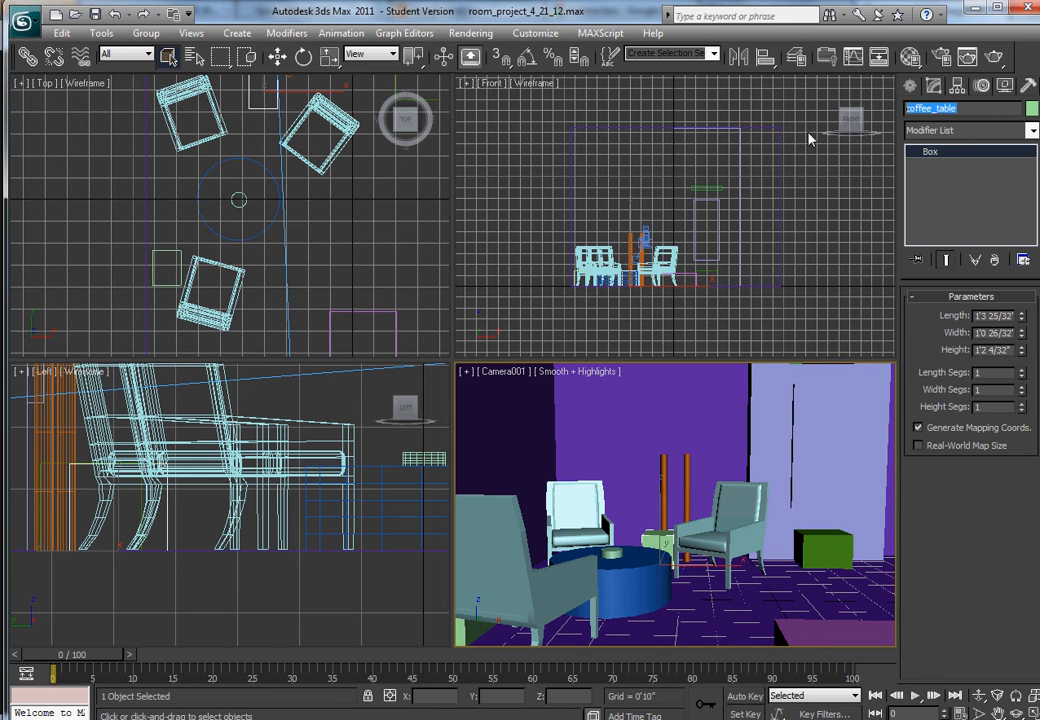
key(ctrl+v)
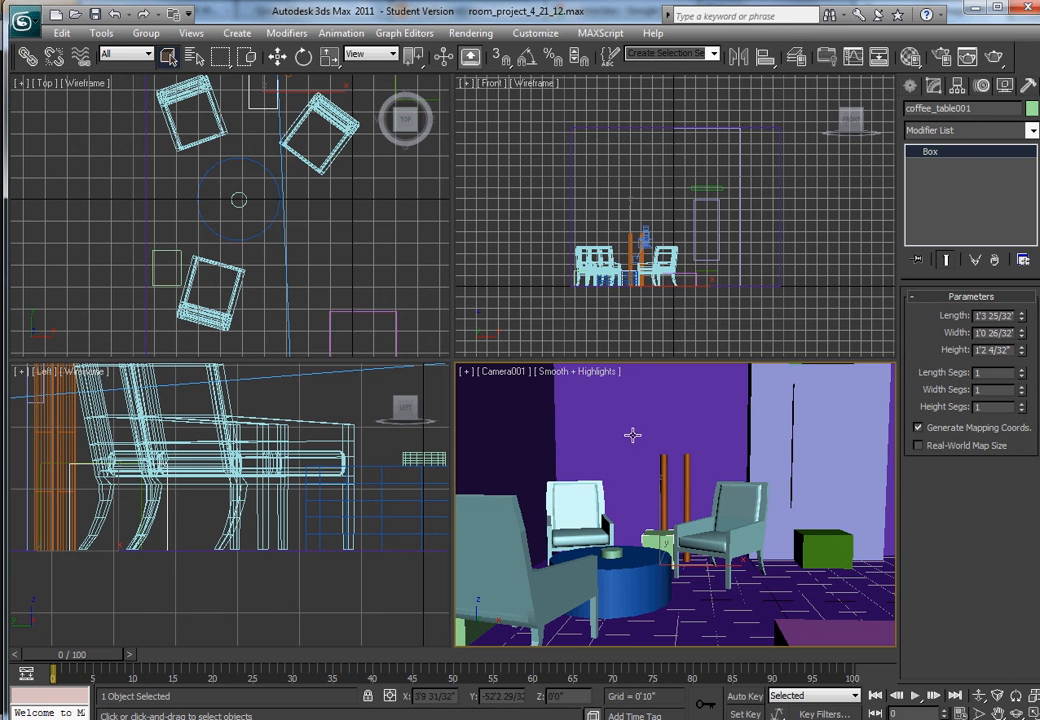
Replace the scene's placeholder boxes with coffee_table001 from the coffee_table file, replacing materials along with the objects.
click(30, 29)
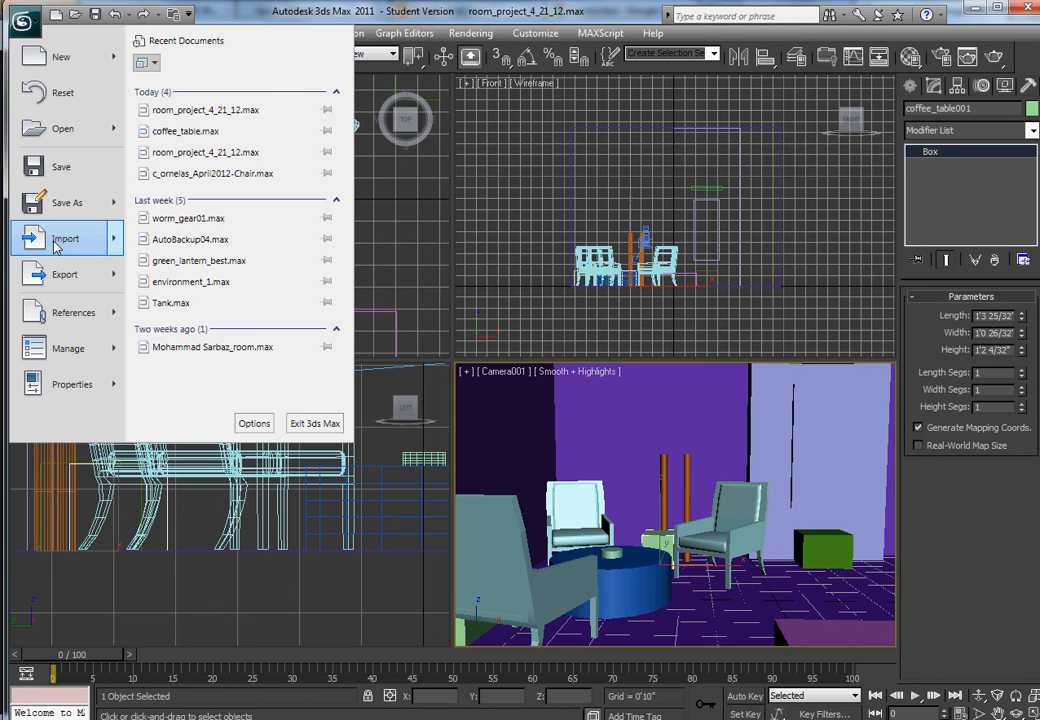
mouse_move(51, 239)
click(195, 183)
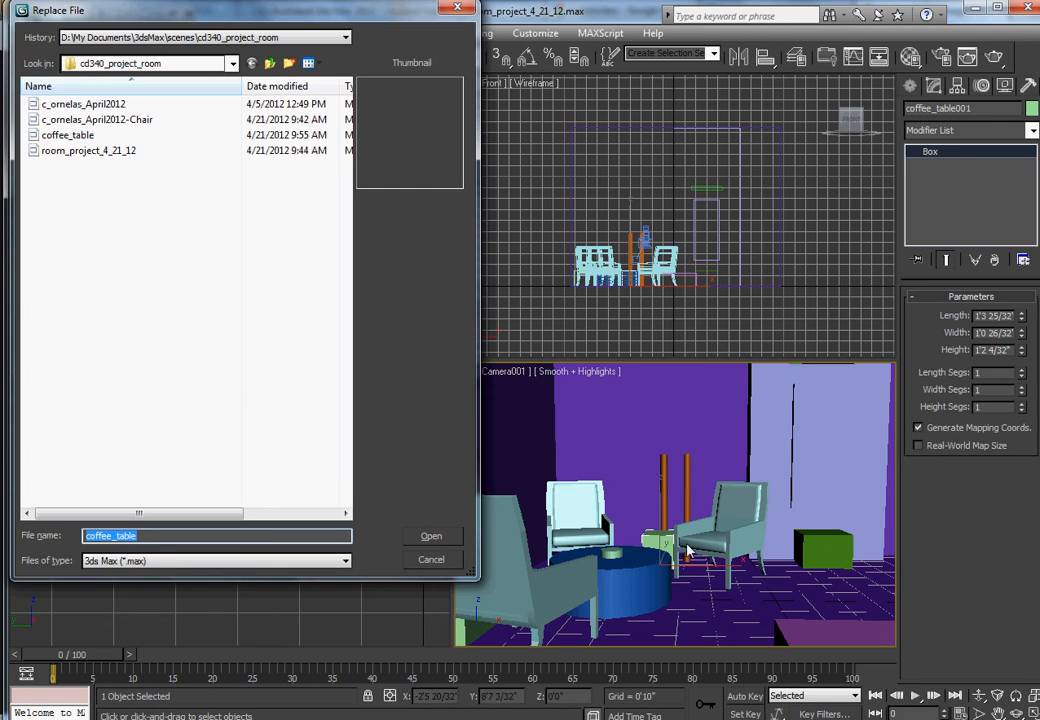
double_click(88, 139)
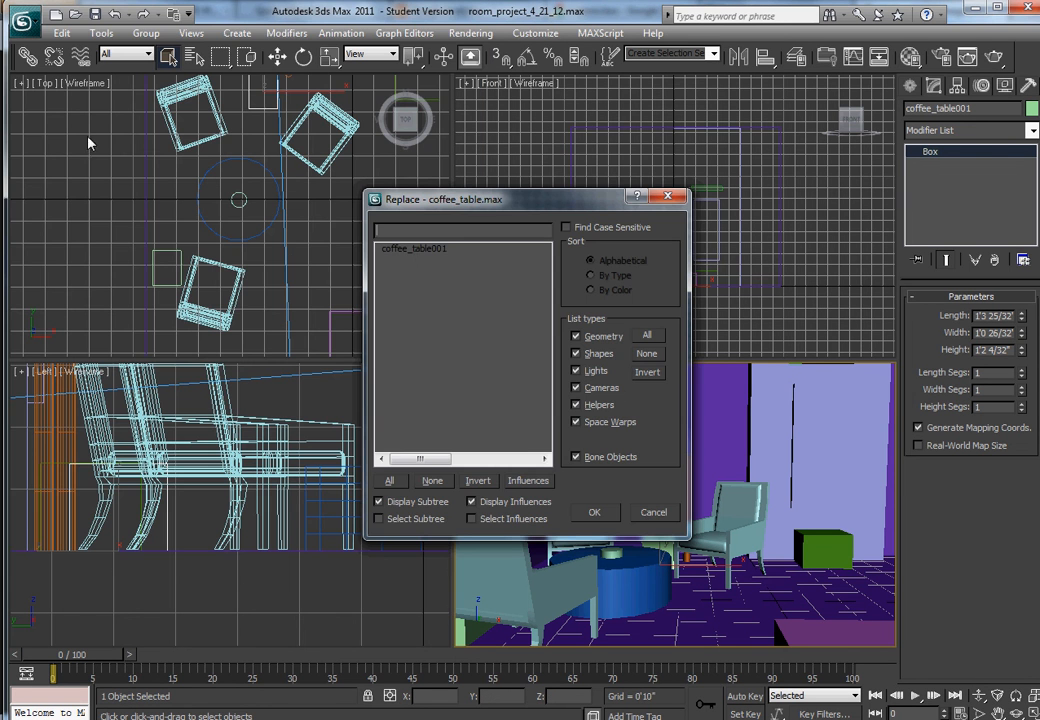
click(415, 248)
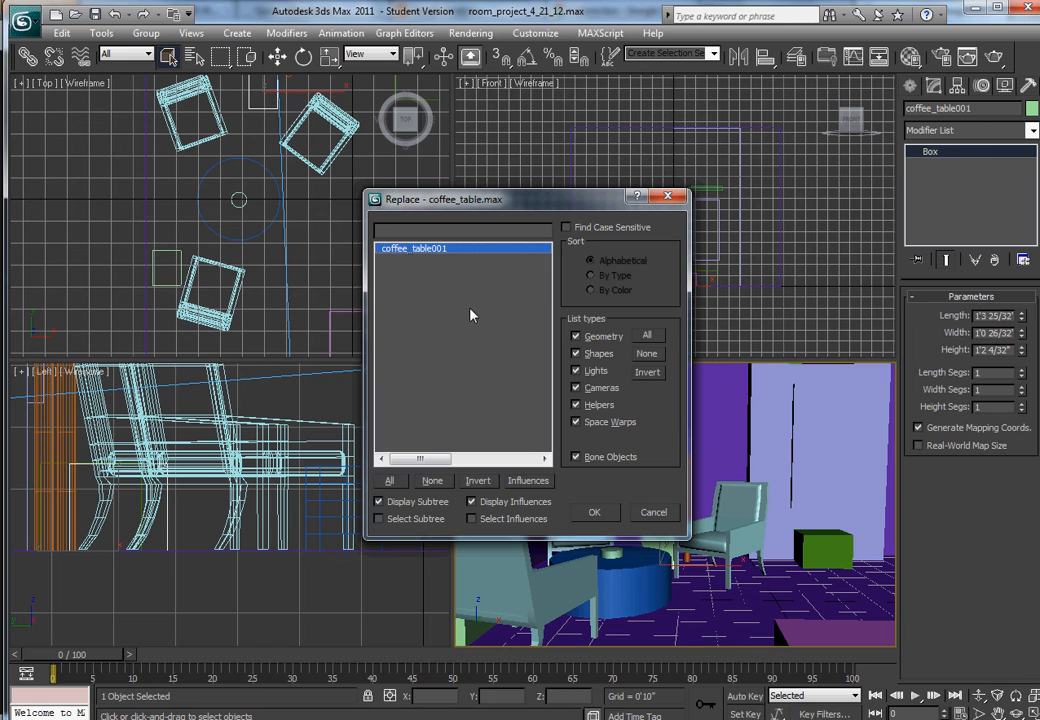
click(595, 514)
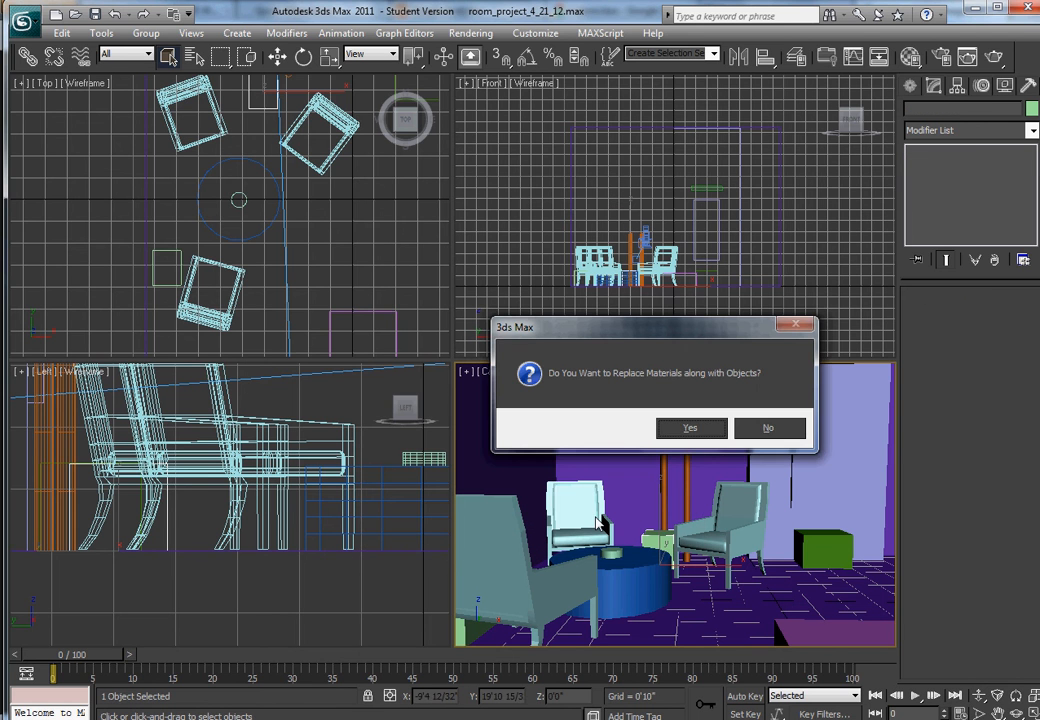
click(704, 430)
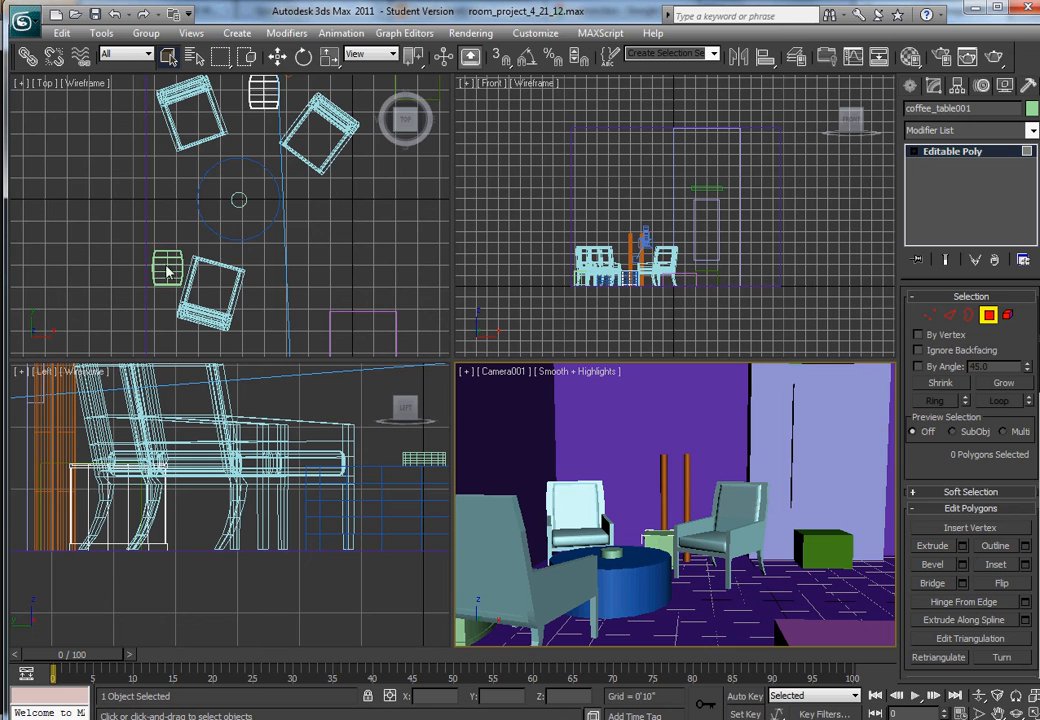
alt+middle_drag(200, 278, 272, 140)
key(t)
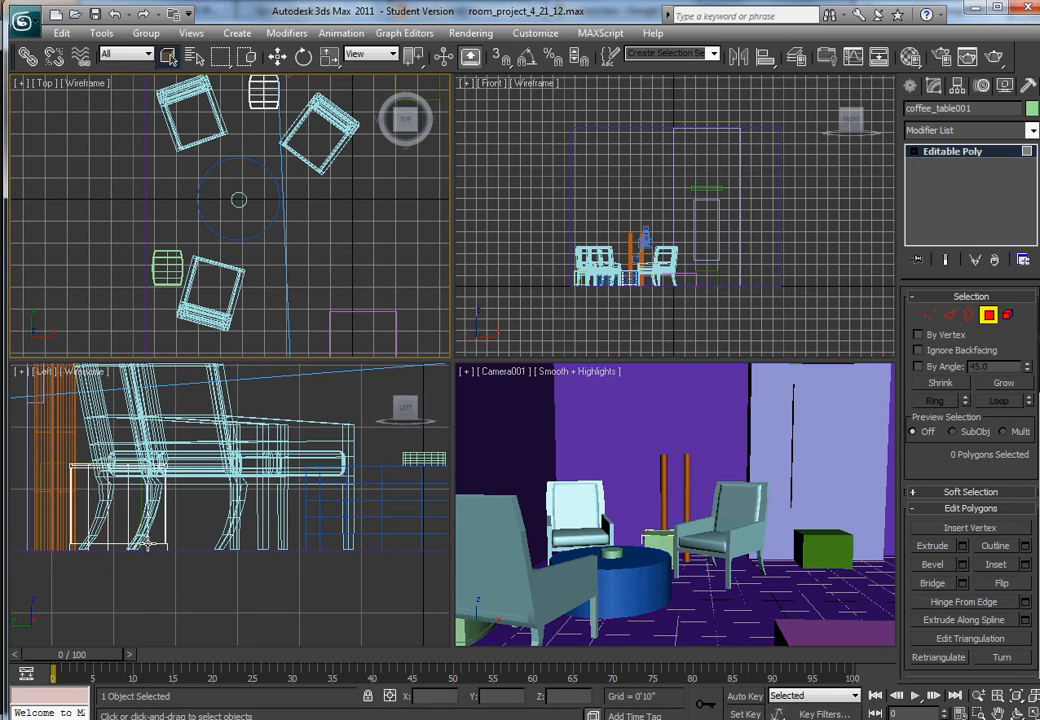
click(727, 712)
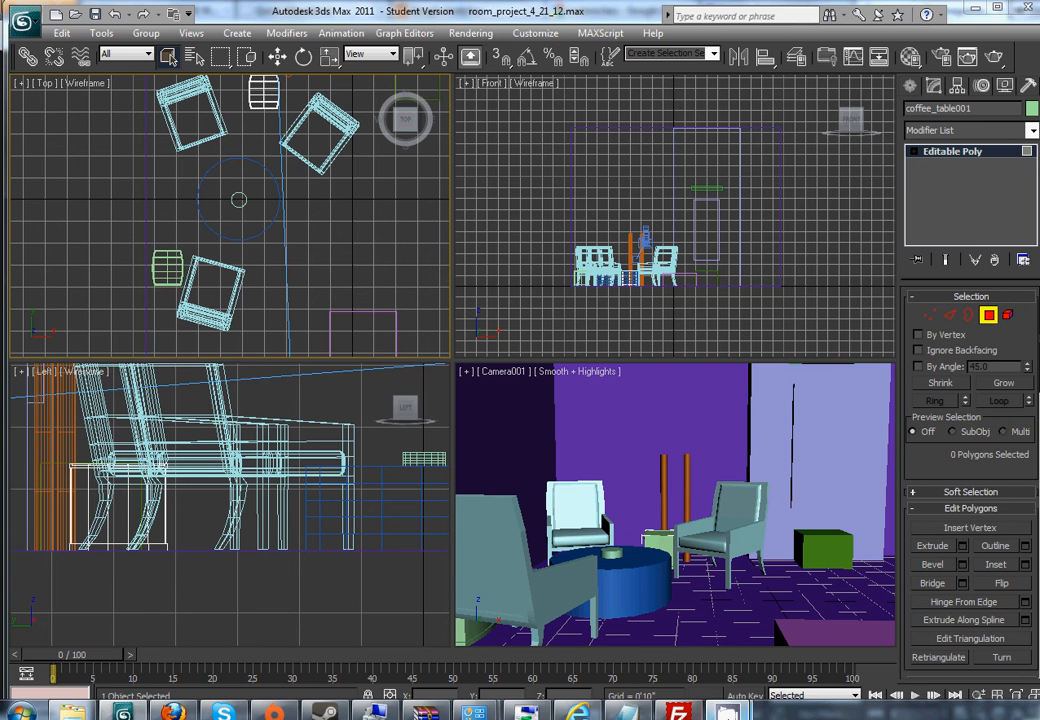